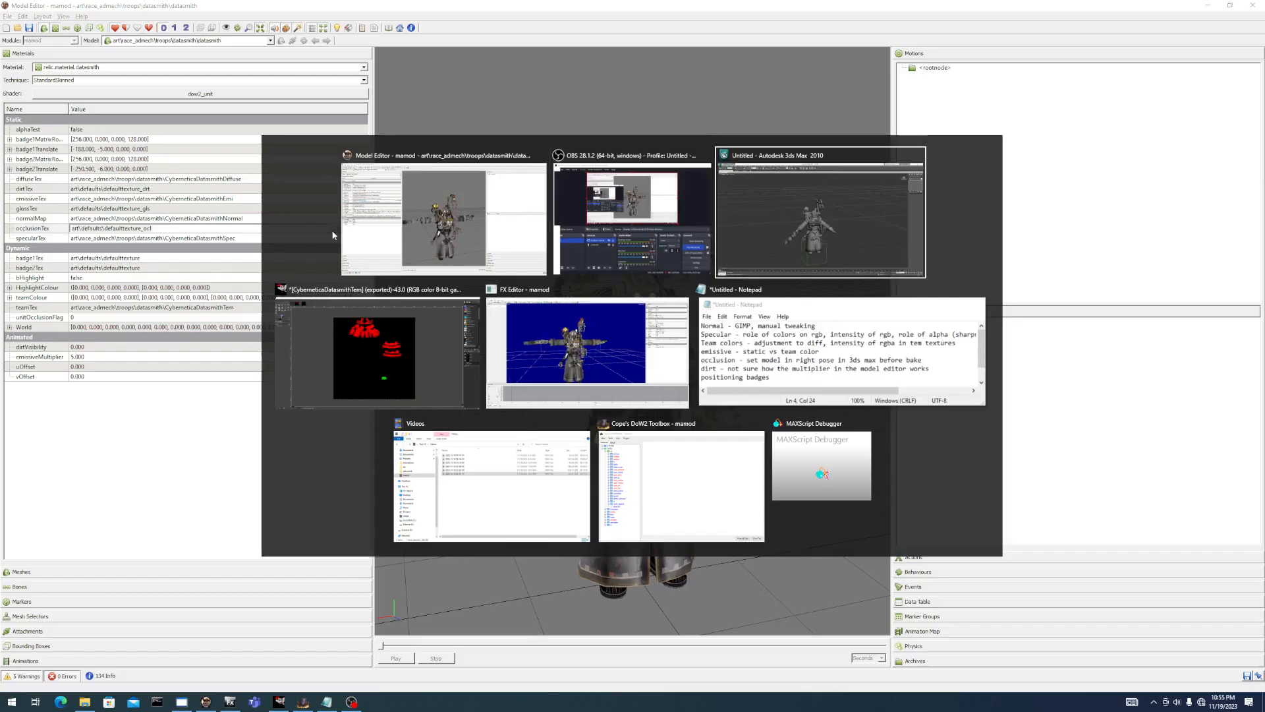
Switch to 3ds Max and examine the front of the untextured character model.
{"action": "left_click", "coordinate": [564, 349]}
{"action": "scroll", "coordinate": [583, 322], "scroll_direction": "up", "scroll_amount": 2}
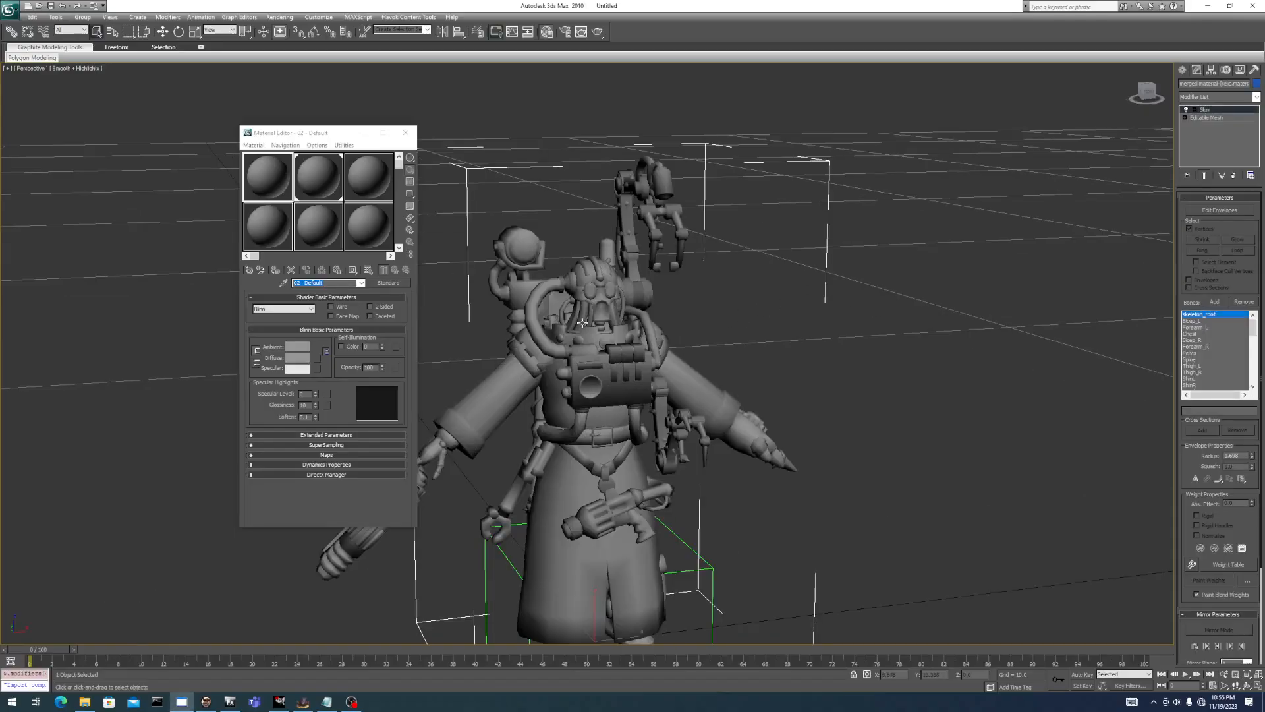
{"action": "scroll", "coordinate": [583, 336], "scroll_direction": "up", "scroll_amount": 1}
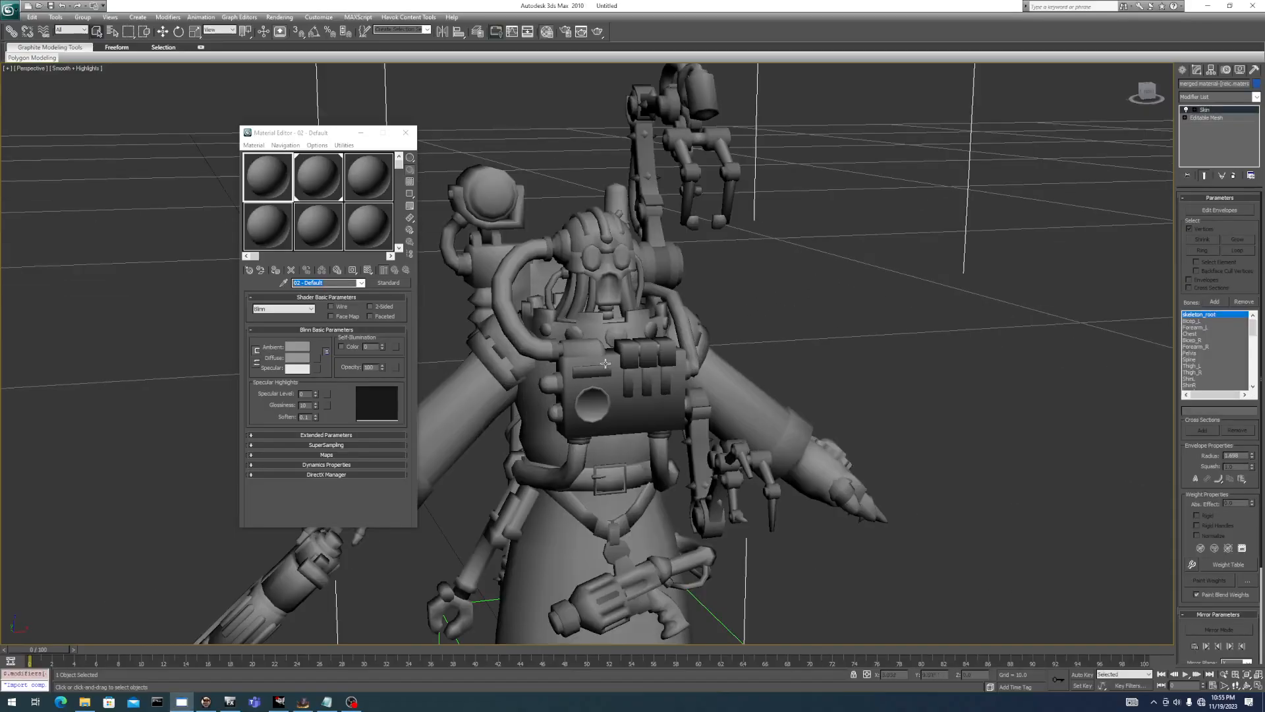
{"action": "scroll", "coordinate": [605, 362], "scroll_direction": "up", "scroll_amount": 1}
{"action": "scroll", "coordinate": [601, 370], "scroll_direction": "down", "scroll_amount": 4}
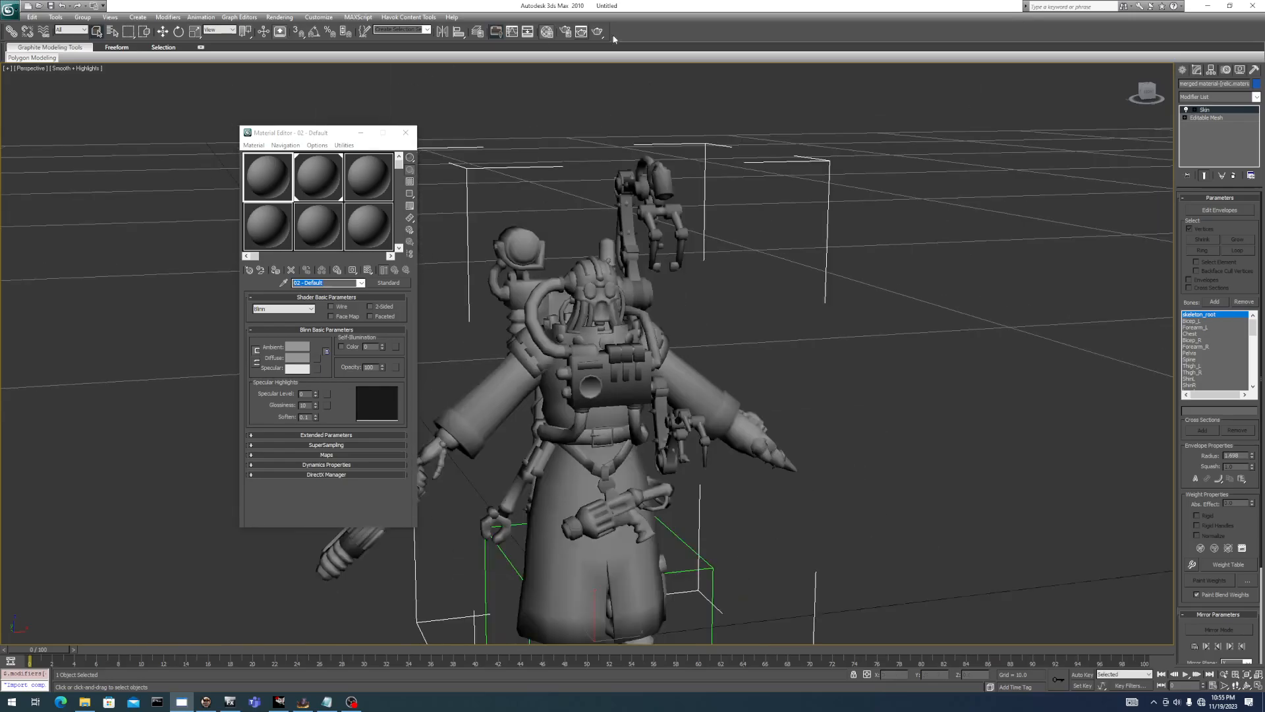
{"action": "scroll", "coordinate": [671, 335], "scroll_direction": "up", "scroll_amount": 2}
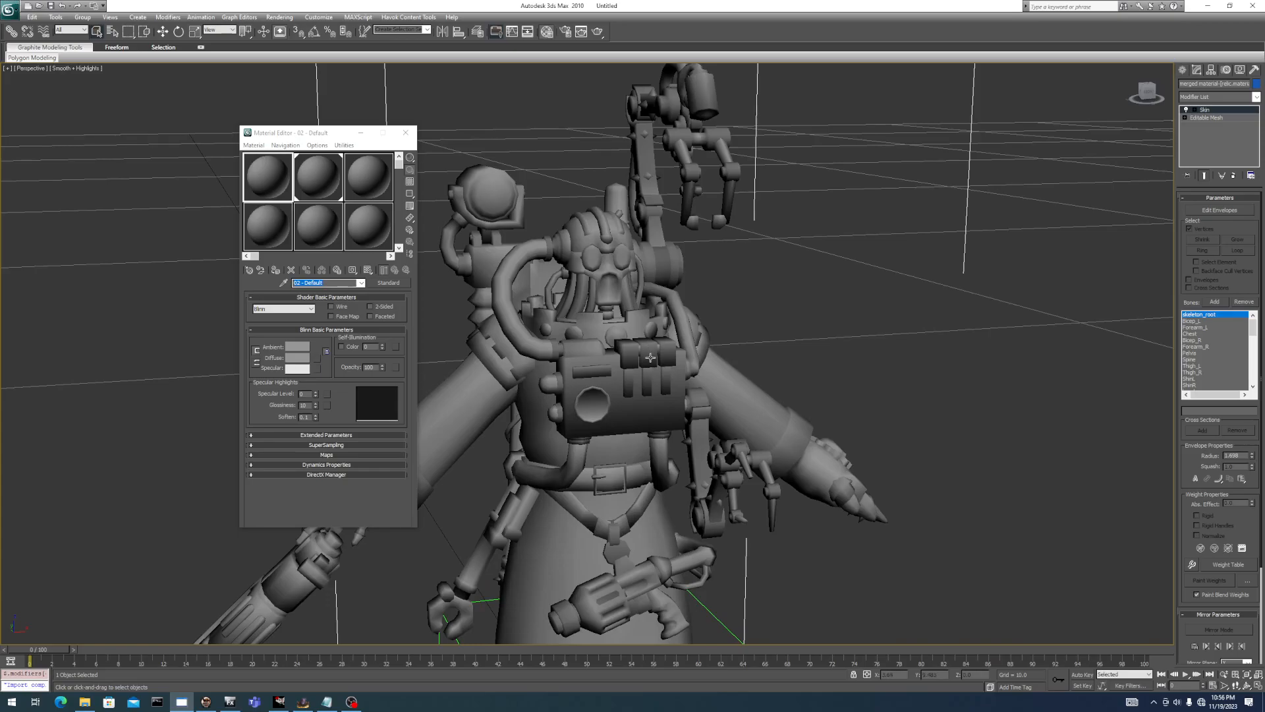
{"action": "middle_click_drag", "start_coordinate": [699, 387], "coordinate": [520, 371], "text": "alt"}
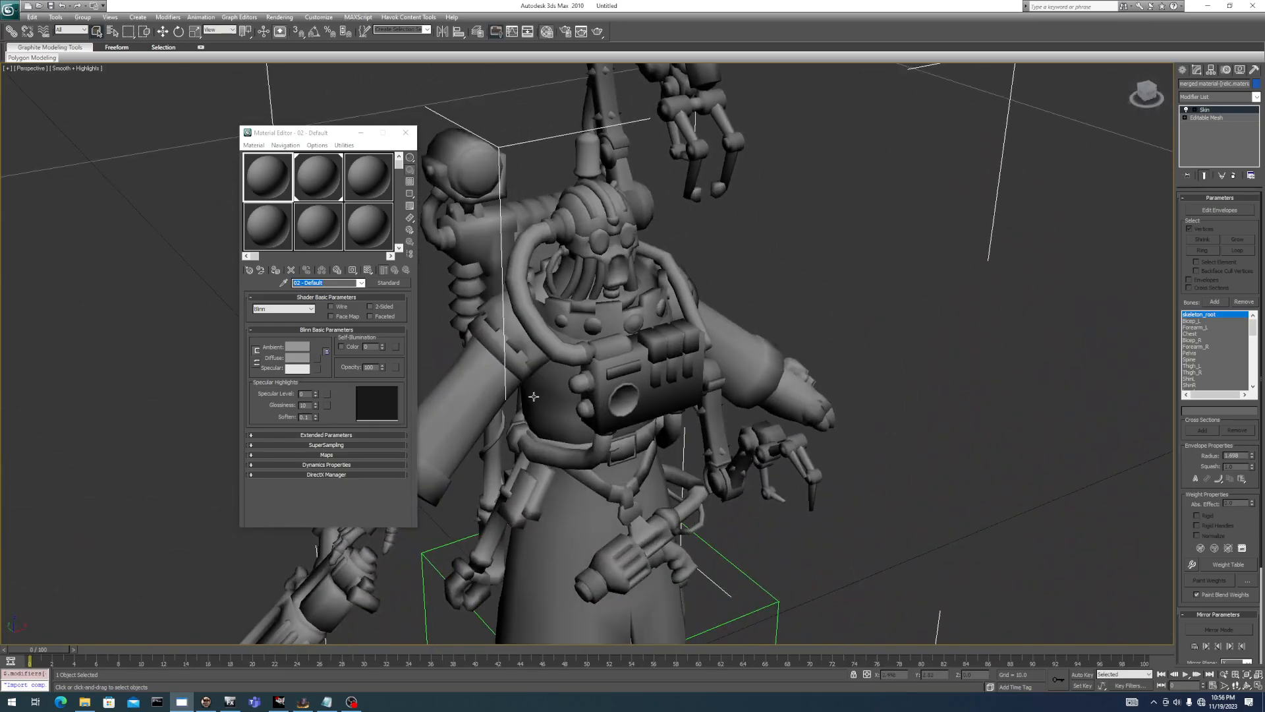
{"action": "scroll", "coordinate": [541, 366], "scroll_direction": "down", "scroll_amount": 3}
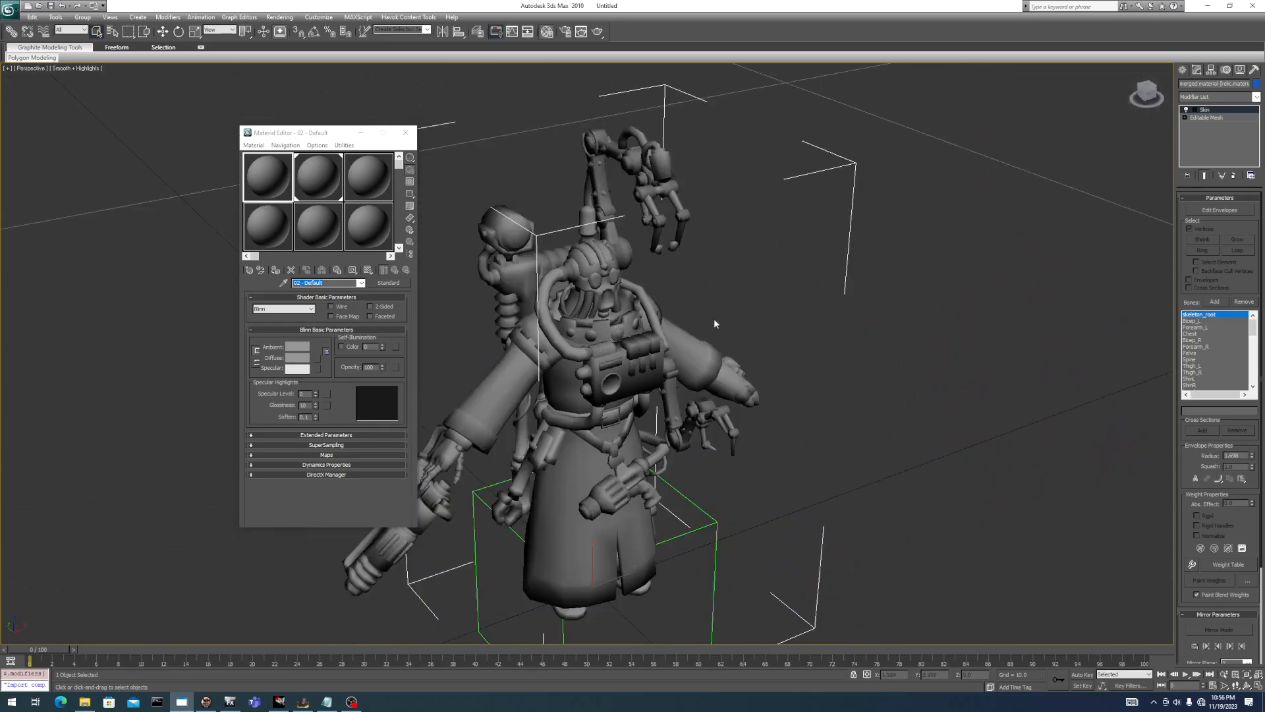
{"action": "middle_click_drag", "start_coordinate": [706, 305], "coordinate": [715, 329], "text": "alt"}
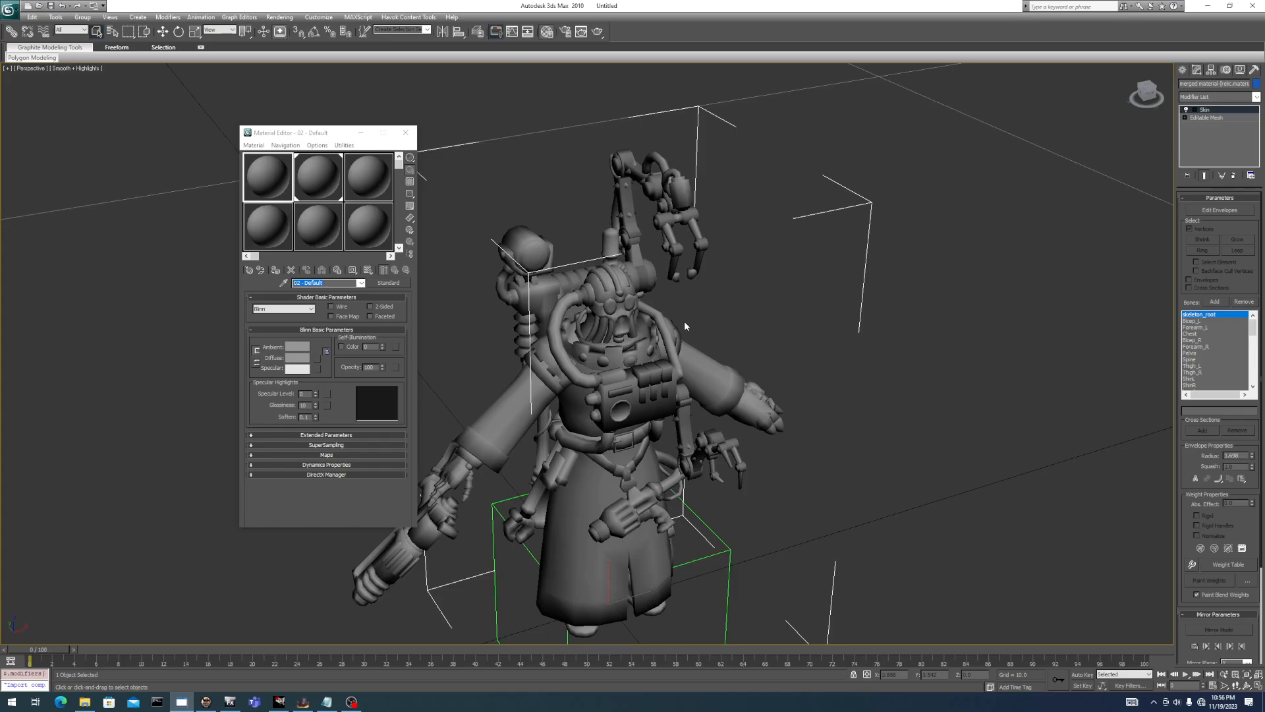
Examine the character's shoulder armour, head hose and chest box up close from the side and below.
{"action": "scroll", "coordinate": [631, 322], "scroll_direction": "up", "scroll_amount": 5}
{"action": "middle_click_drag", "start_coordinate": [630, 323], "coordinate": [770, 461], "text": "alt"}
{"action": "scroll", "coordinate": [771, 409], "scroll_direction": "up", "scroll_amount": 3}
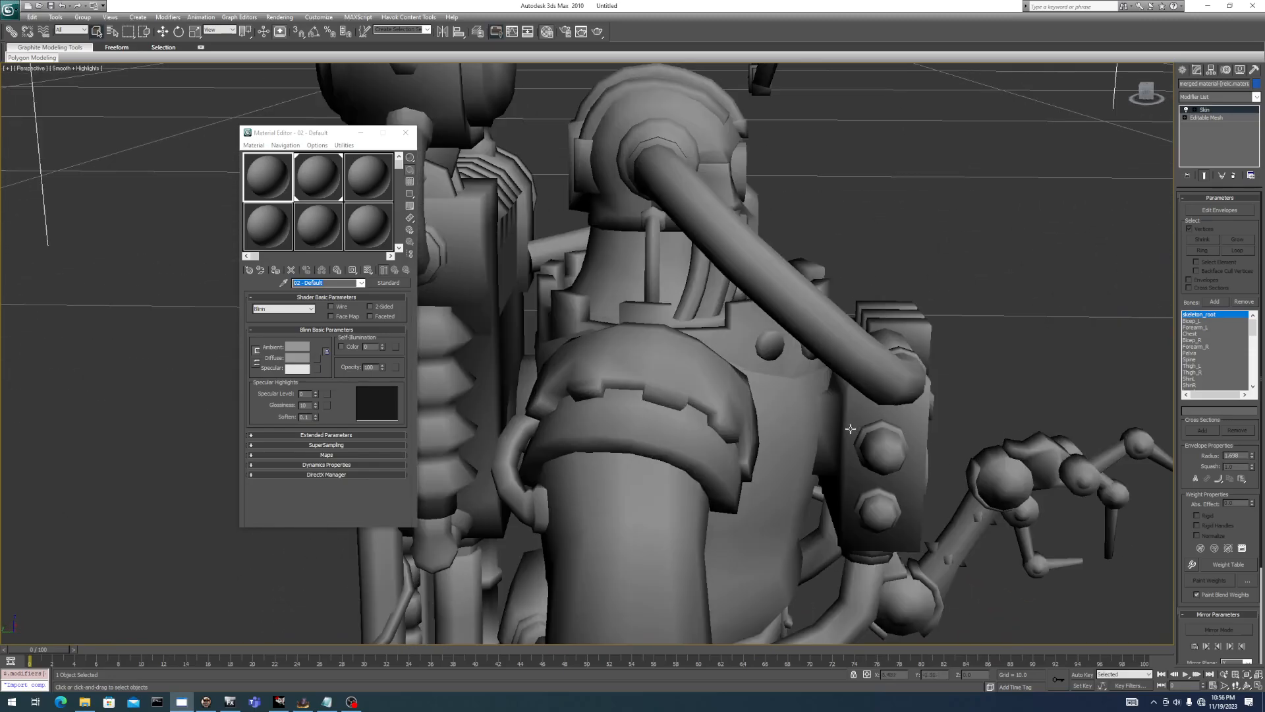
{"action": "middle_click_drag", "start_coordinate": [888, 452], "coordinate": [831, 427]}
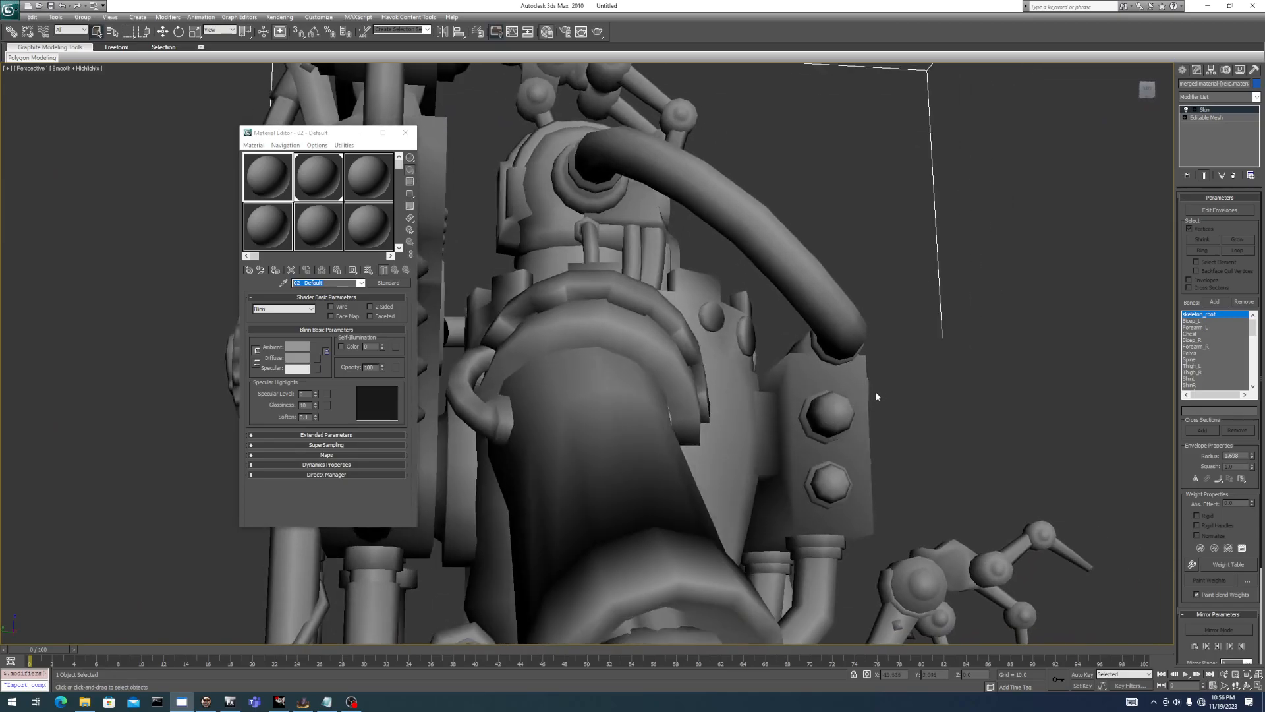
{"action": "scroll", "coordinate": [874, 388], "scroll_direction": "down", "scroll_amount": 3}
{"action": "middle_click_drag", "start_coordinate": [873, 387], "coordinate": [804, 405], "text": "alt"}
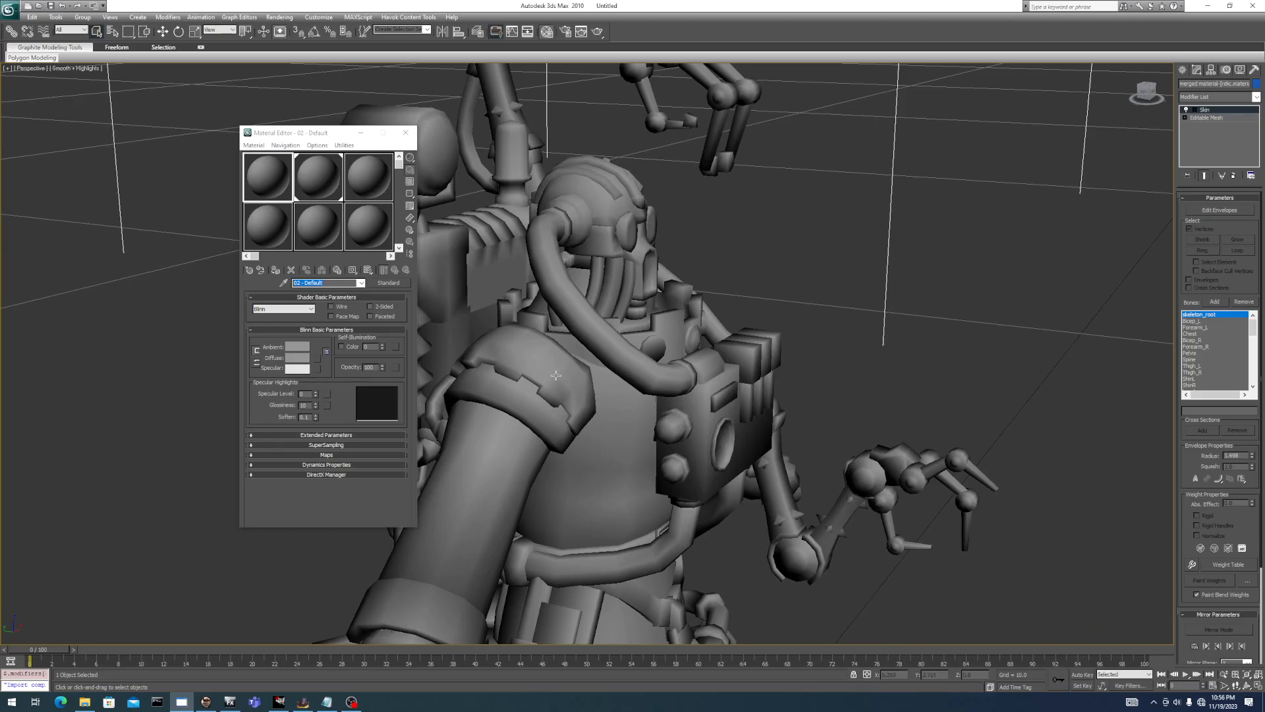
{"action": "scroll", "coordinate": [564, 379], "scroll_direction": "down", "scroll_amount": 3}
{"action": "middle_click_drag", "start_coordinate": [607, 393], "coordinate": [517, 335], "text": "alt"}
{"action": "scroll", "coordinate": [516, 334], "scroll_direction": "down", "scroll_amount": 3}
{"action": "middle_click_drag", "start_coordinate": [616, 310], "coordinate": [624, 351], "text": "alt"}
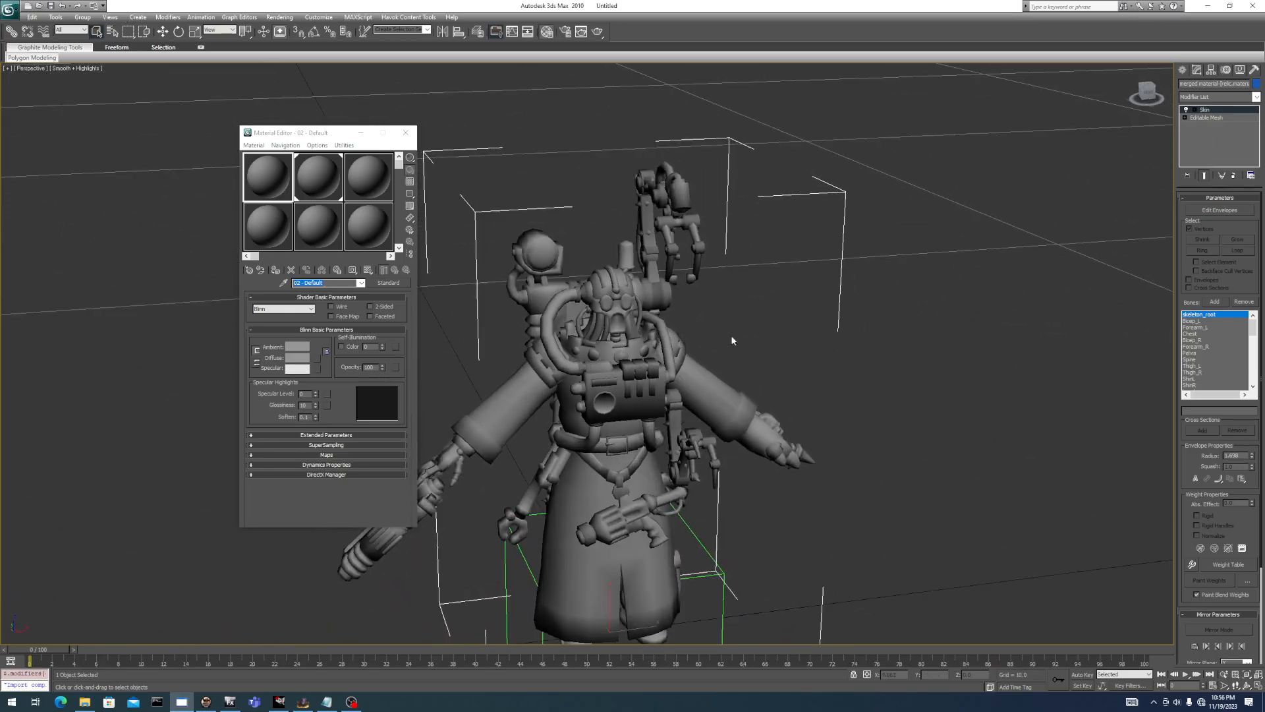
Add an Unwrap UVW modifier above Skin on the character mesh.
{"action": "left_click", "coordinate": [1202, 98]}
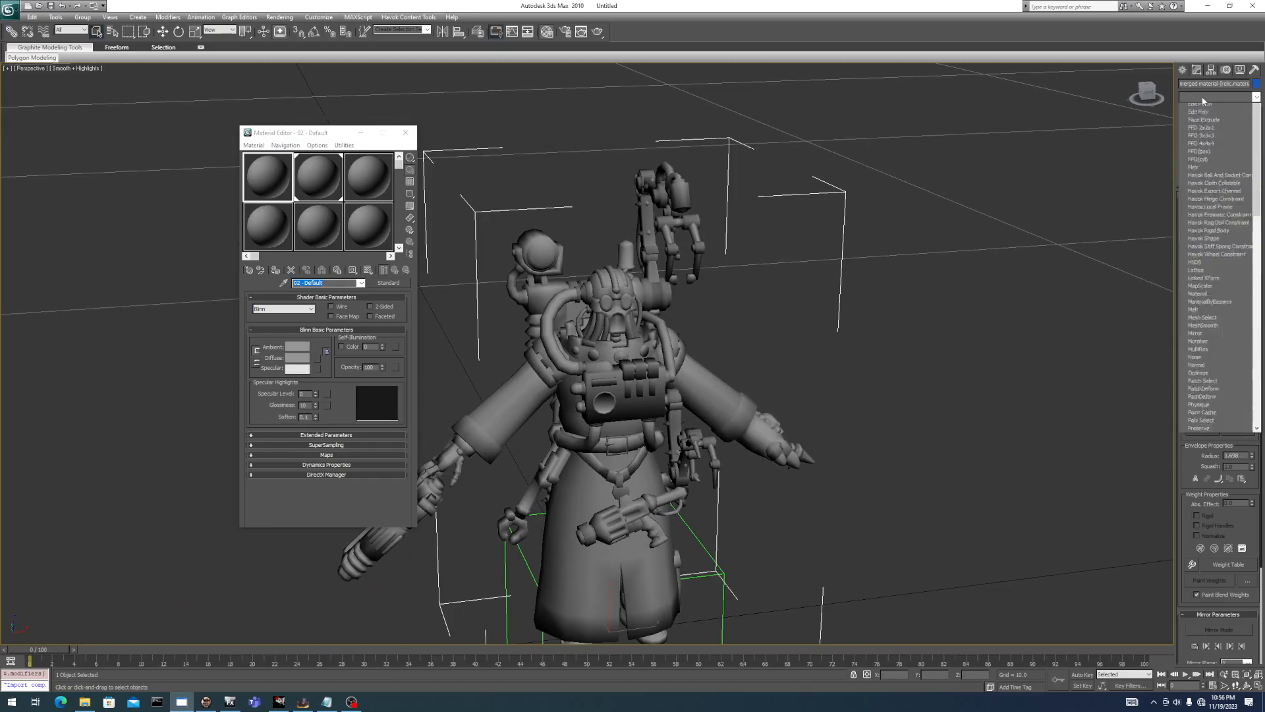
{"action": "key", "text": "u"}
{"action": "key", "text": "u"}
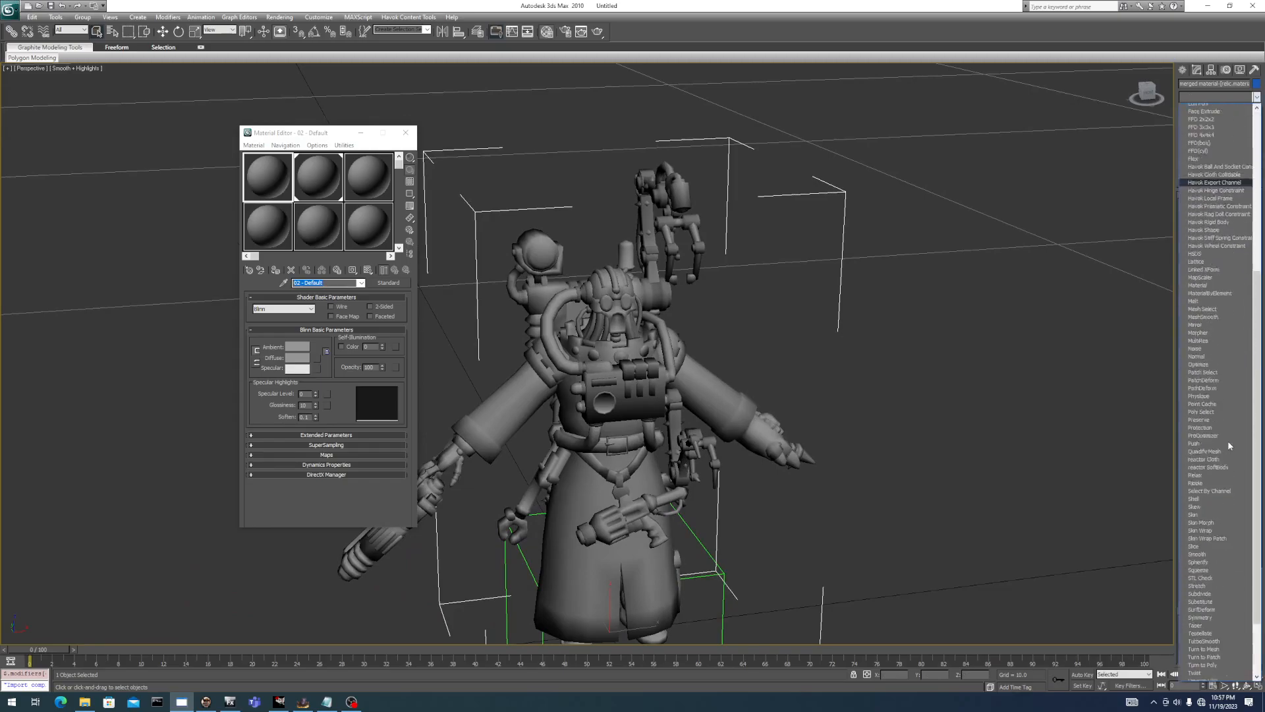
{"action": "key", "text": "Up"}
{"action": "key", "text": "Return"}
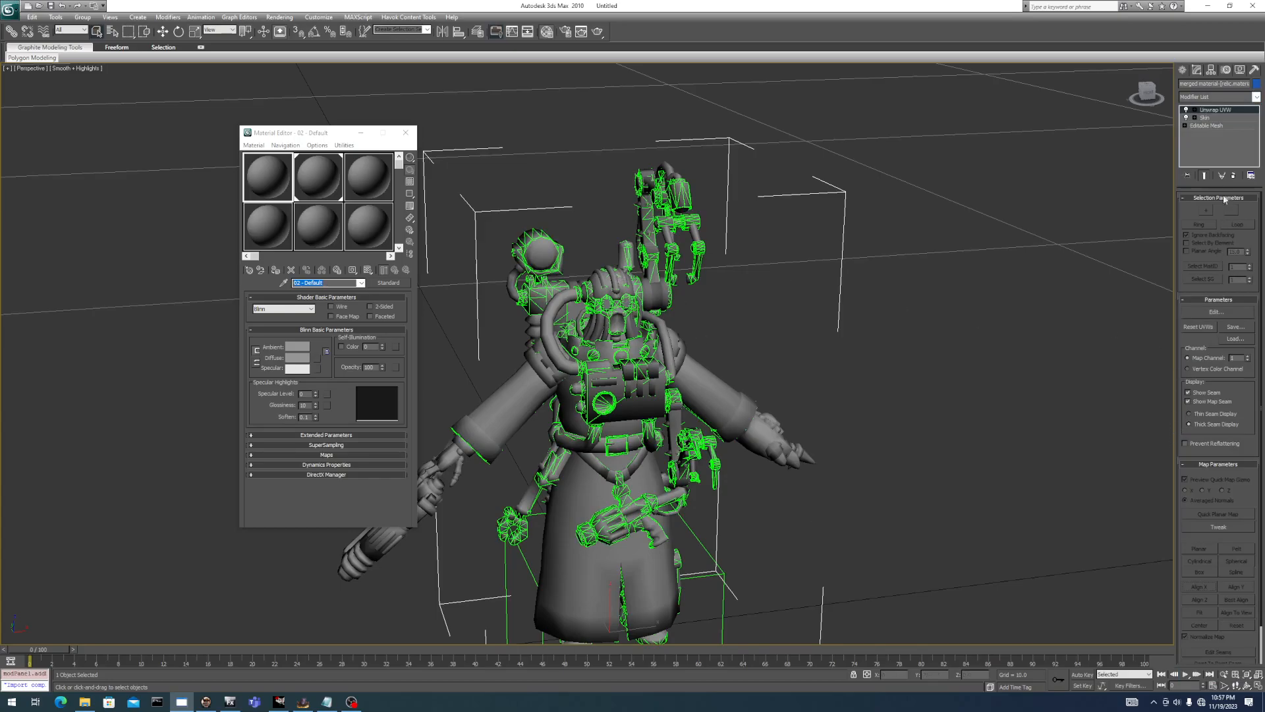
Examine the character's UV layout in the Edit UVWs window at Face level, then return to the modifier's top level.
{"action": "left_click", "coordinate": [1197, 110]}
{"action": "left_click", "coordinate": [1211, 133]}
{"action": "key", "text": "alt+Tab"}
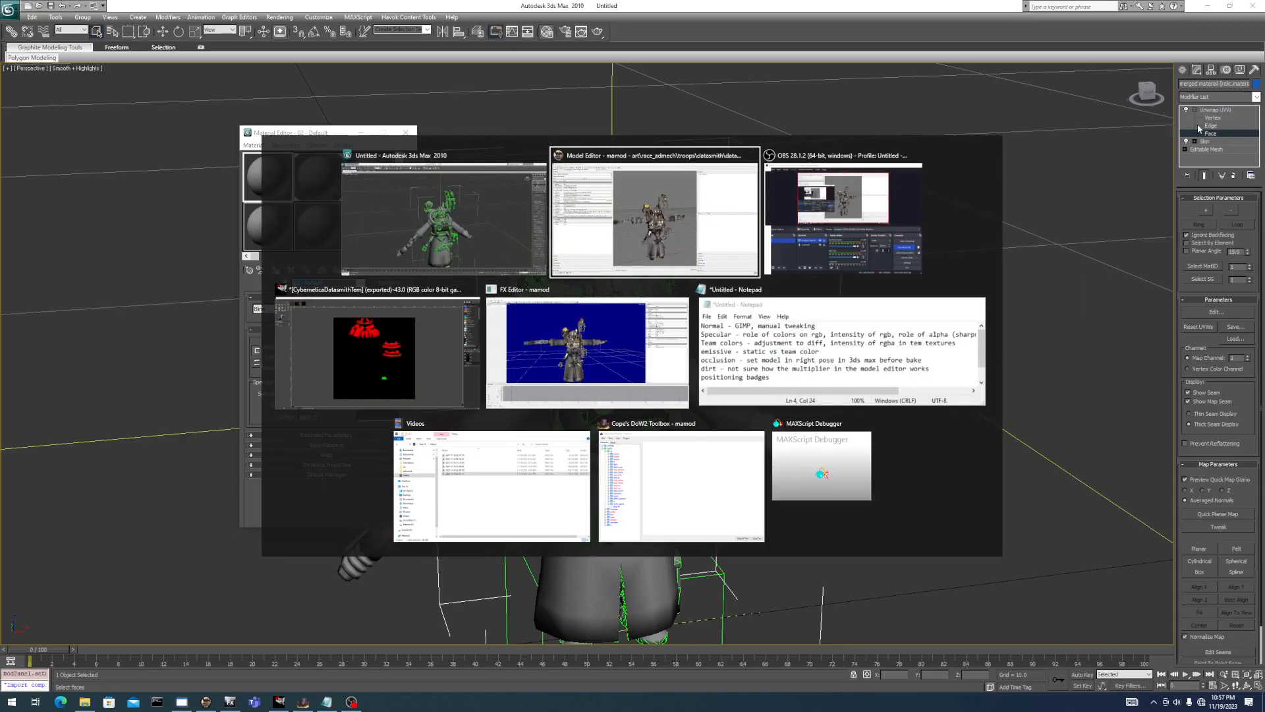
{"action": "left_click", "coordinate": [455, 178]}
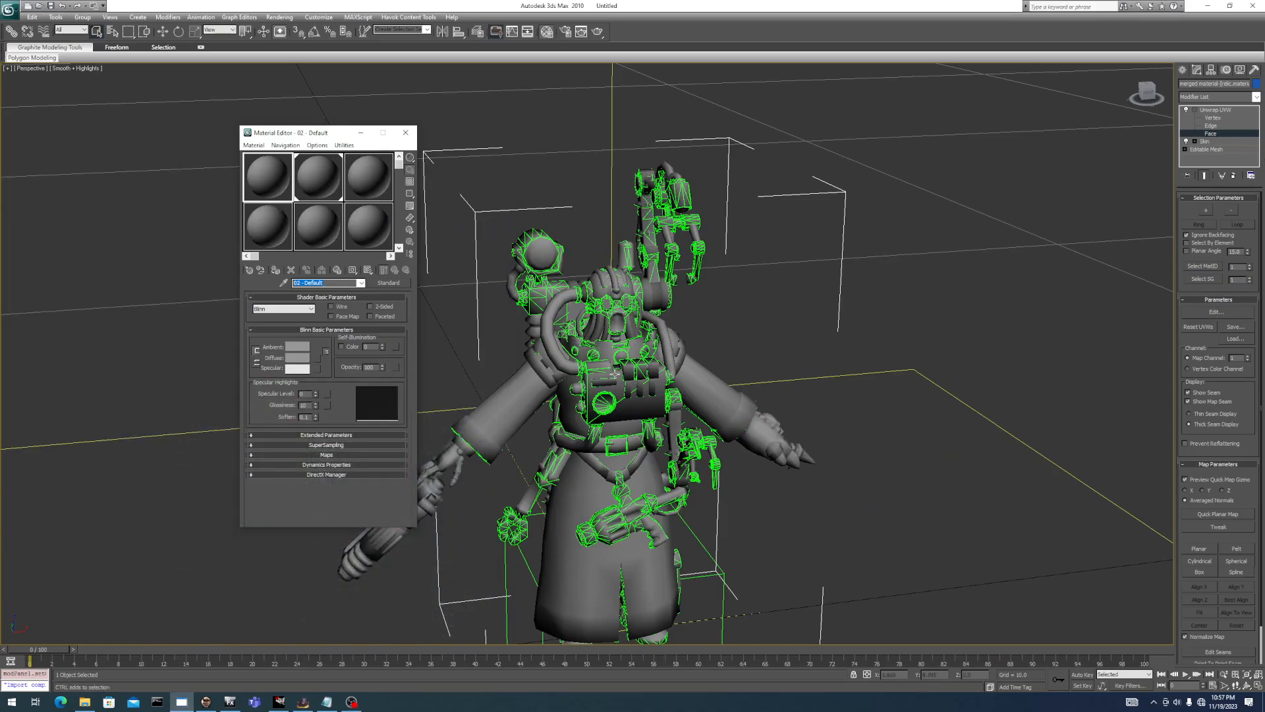
{"action": "left_click", "coordinate": [1218, 313]}
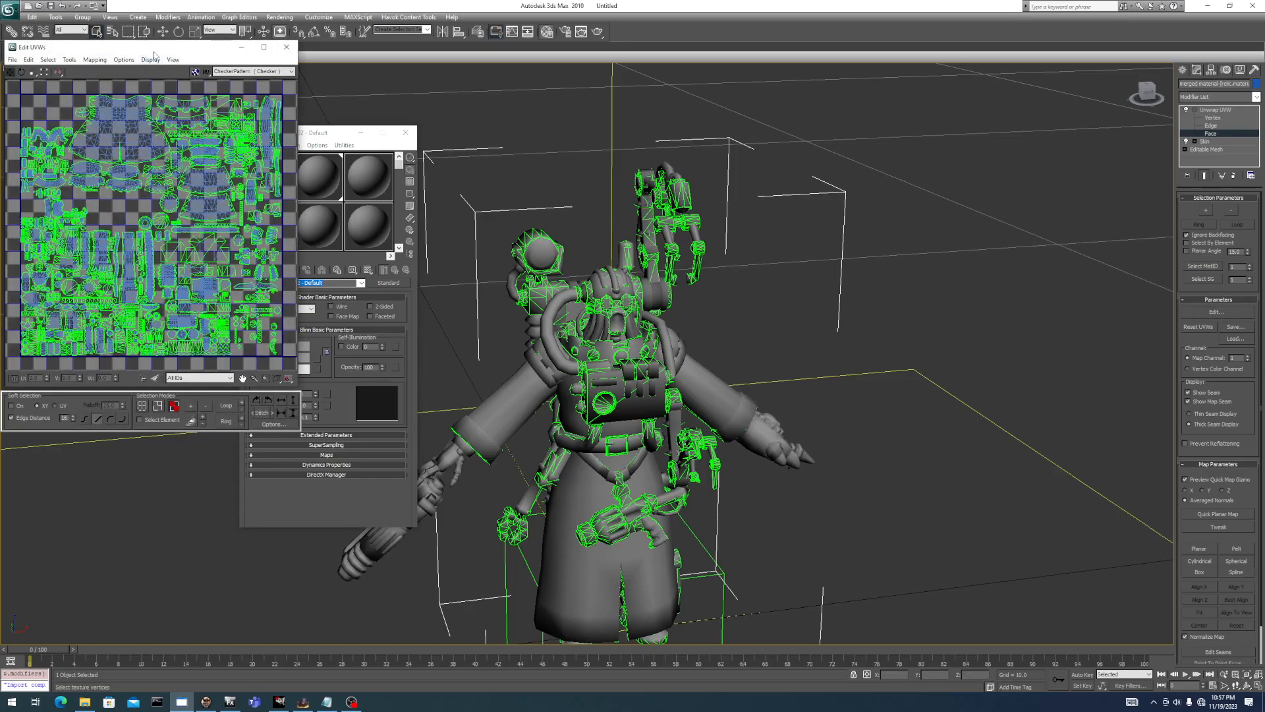
{"action": "left_click_drag", "start_coordinate": [387, 99], "coordinate": [369, 99]}
{"action": "left_click_drag", "start_coordinate": [204, 107], "coordinate": [434, 160]}
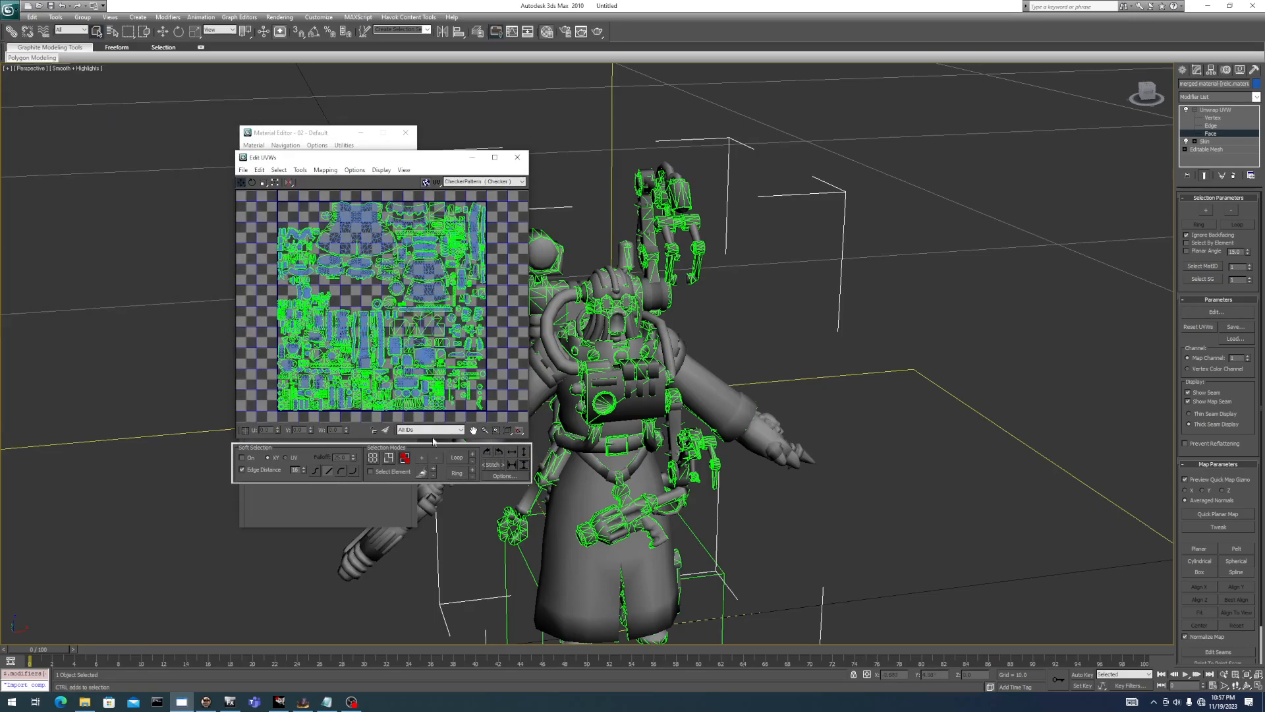
{"action": "left_click", "coordinate": [485, 430]}
{"action": "left_click_drag", "start_coordinate": [412, 326], "coordinate": [463, 283]}
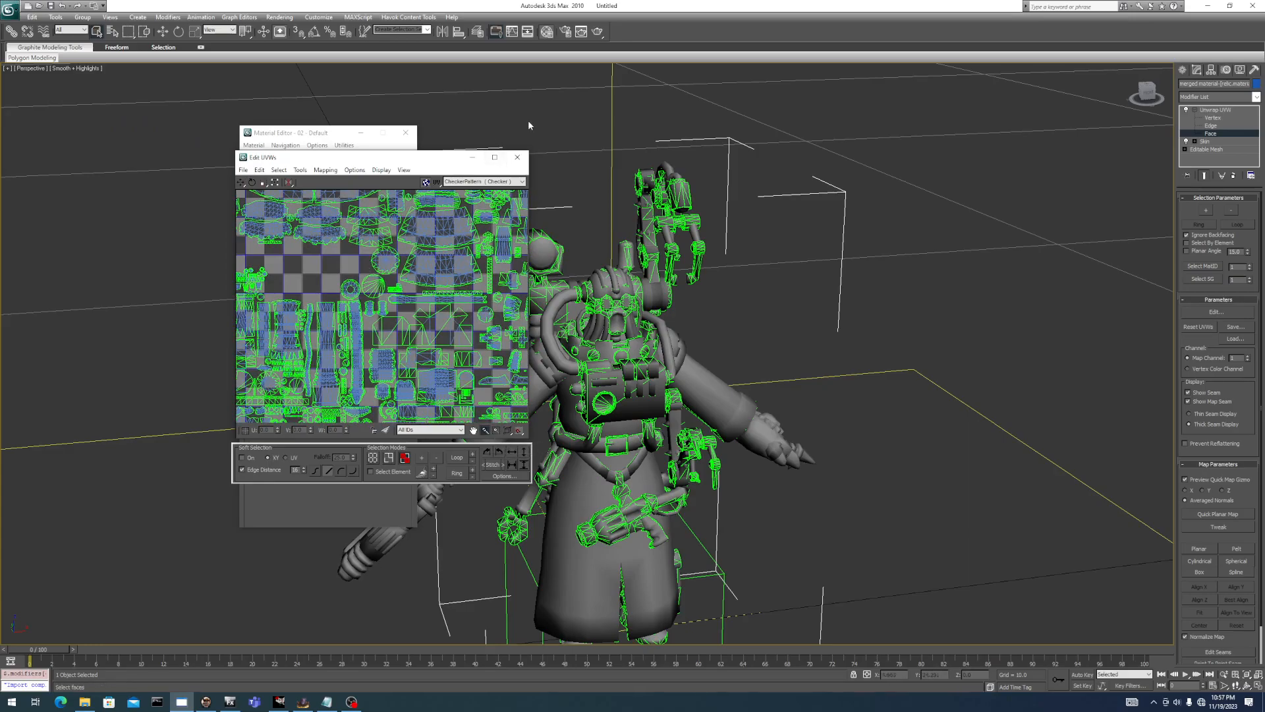
{"action": "left_click", "coordinate": [517, 157]}
{"action": "left_click", "coordinate": [1201, 110]}
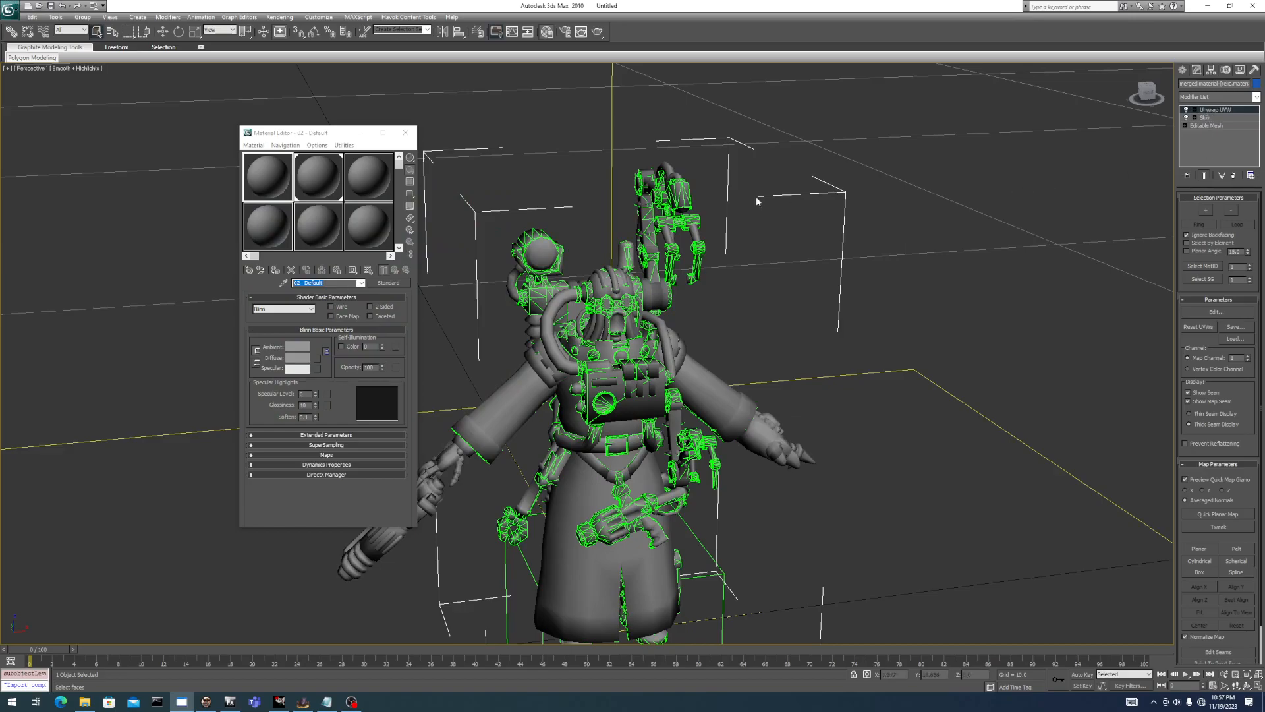
{"action": "middle_click_drag", "start_coordinate": [705, 187], "coordinate": [1188, 140], "text": "alt"}
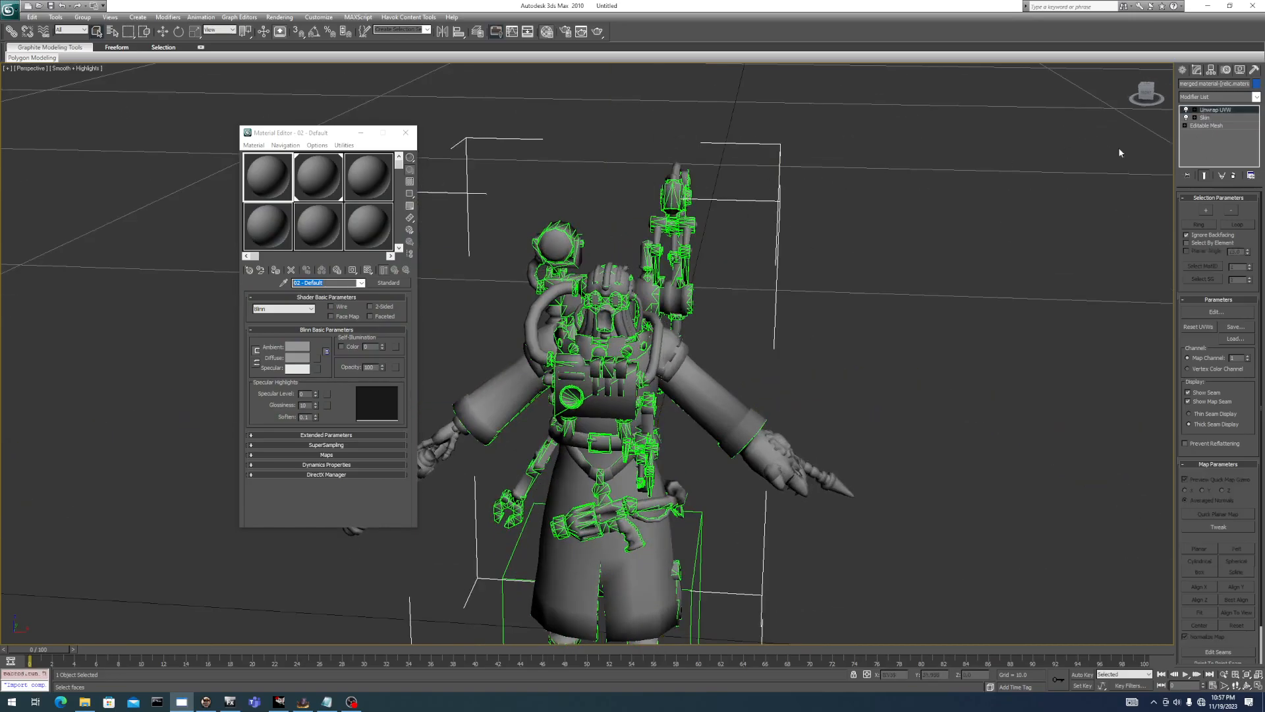
{"action": "key", "text": "3"}
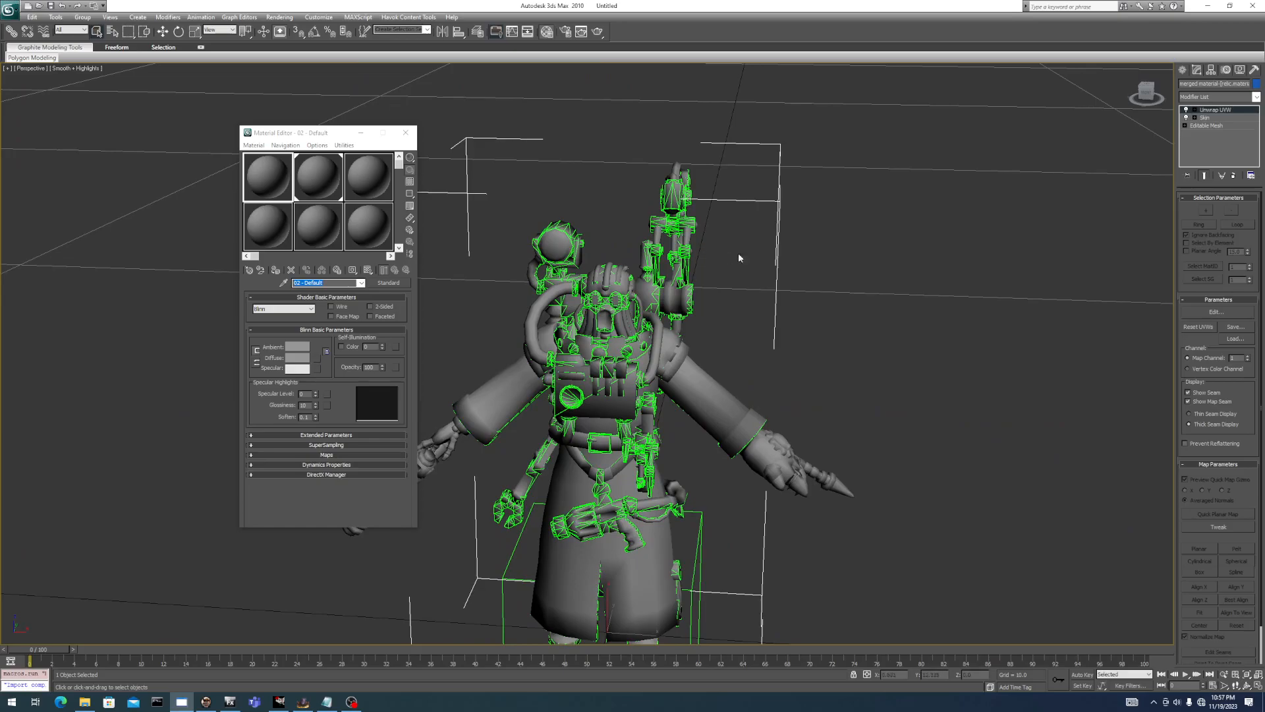
{"action": "left_click", "coordinate": [1195, 112]}
{"action": "left_click", "coordinate": [1195, 113]}
{"action": "middle_click_drag", "start_coordinate": [994, 193], "coordinate": [849, 208], "text": "alt"}
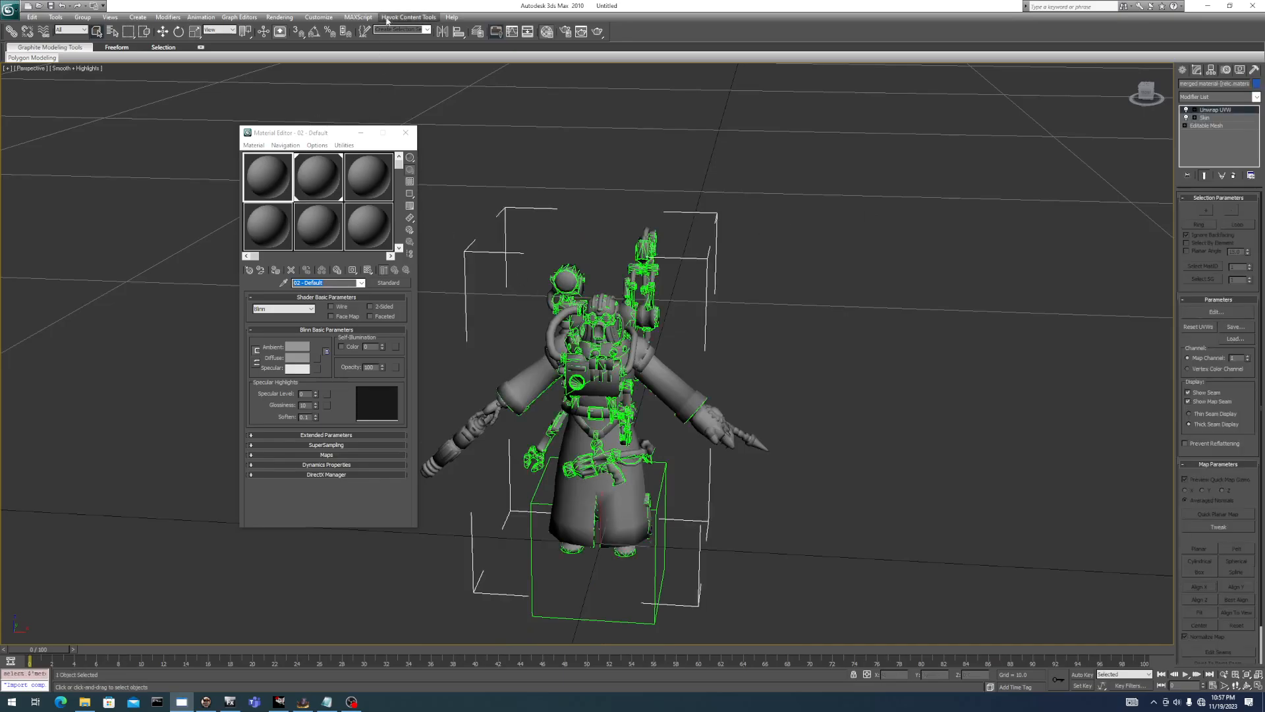
Assign mental ray Renderer as the production renderer in the render setup.
{"action": "left_click", "coordinate": [279, 17]}
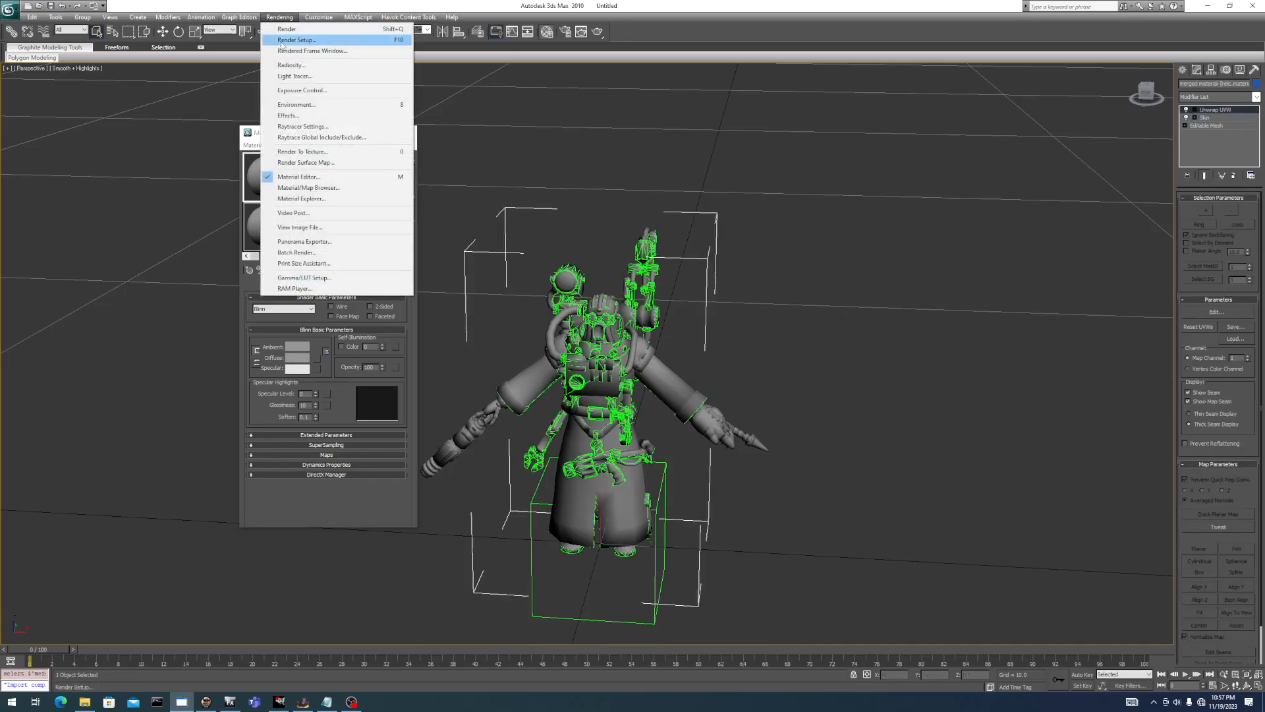
{"action": "left_click", "coordinate": [282, 42]}
{"action": "scroll", "coordinate": [321, 297], "scroll_direction": "down", "scroll_amount": 5}
{"action": "scroll", "coordinate": [316, 295], "scroll_direction": "down", "scroll_amount": 2}
{"action": "left_click", "coordinate": [294, 322]}
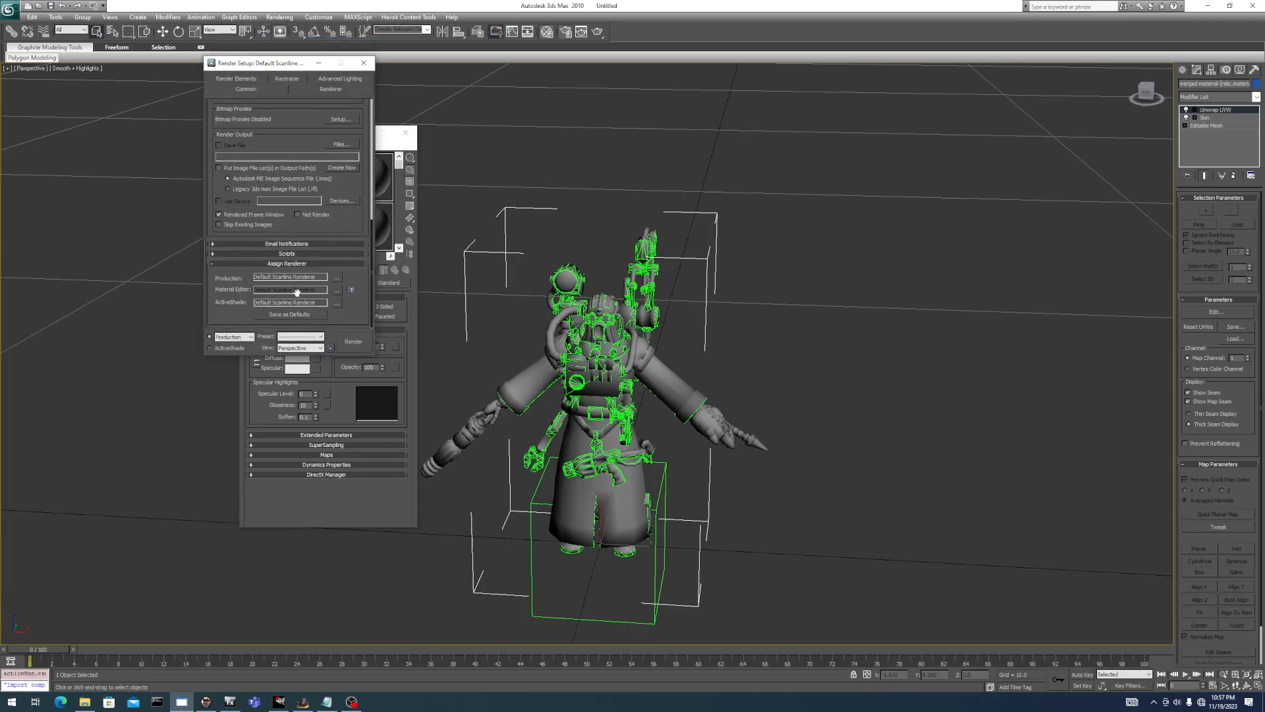
{"action": "left_click", "coordinate": [337, 276]}
{"action": "left_click", "coordinate": [248, 148]}
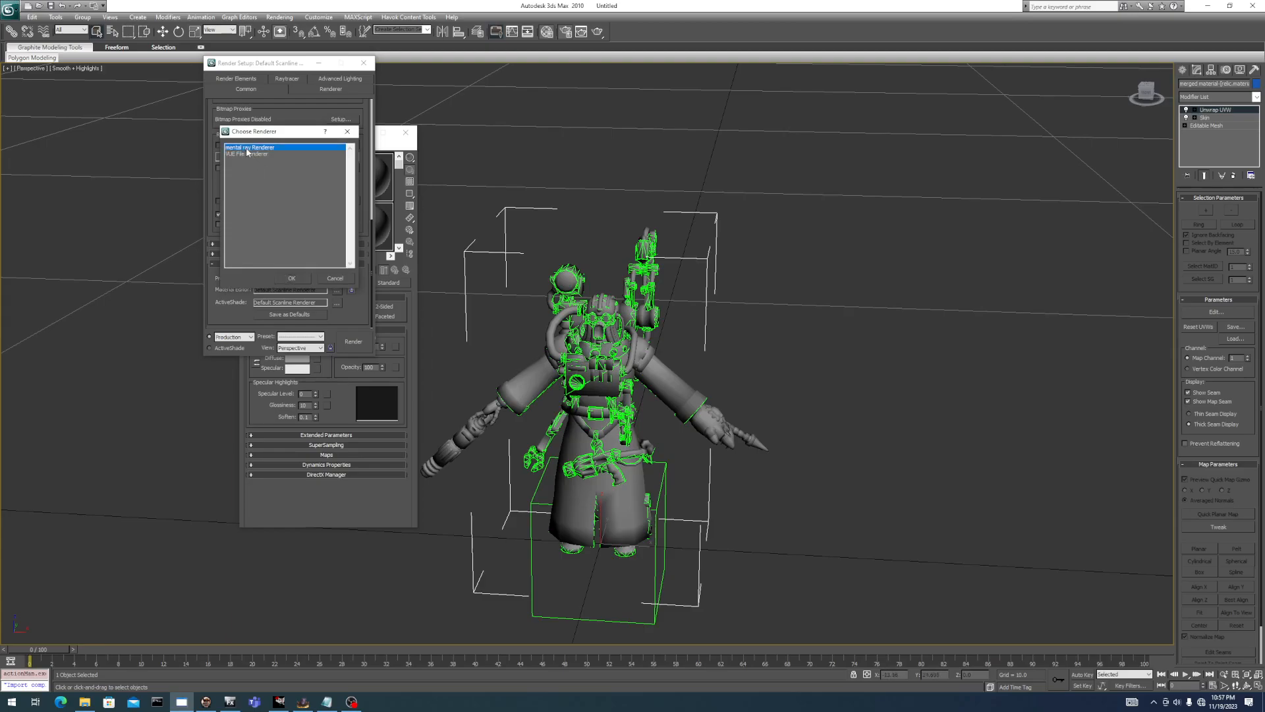
{"action": "left_click", "coordinate": [290, 279]}
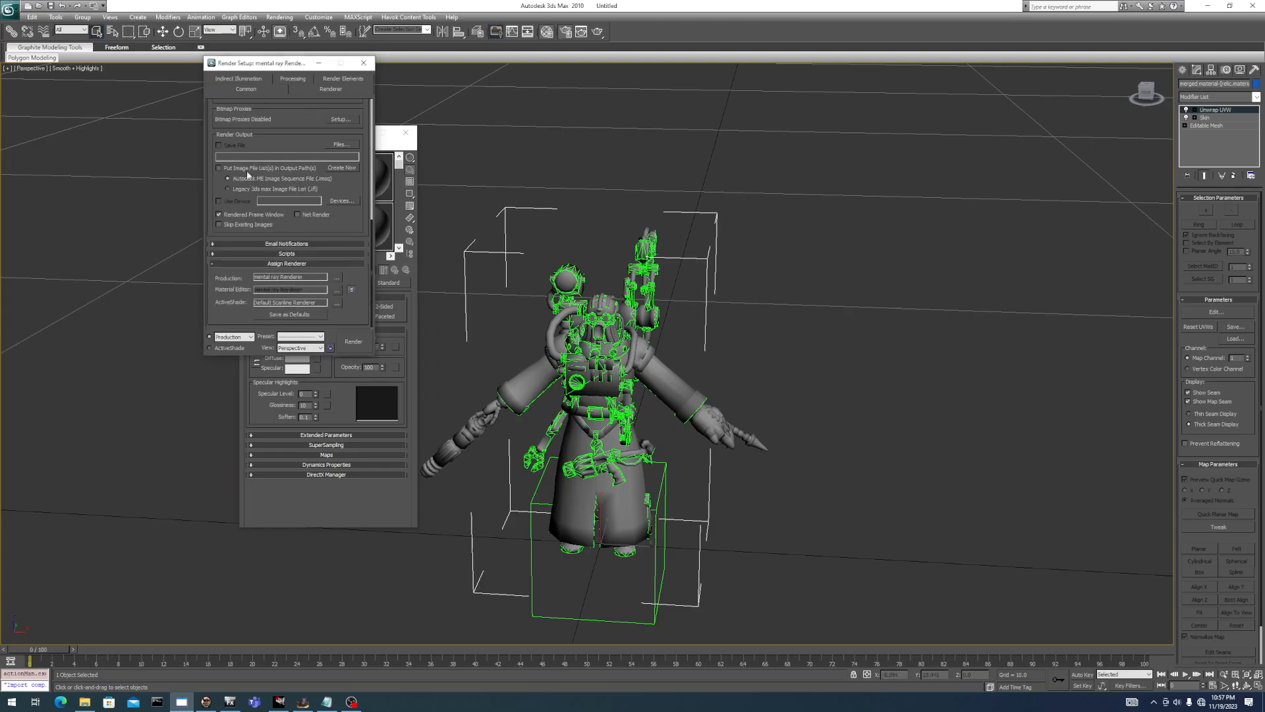
{"action": "left_click", "coordinate": [363, 63]}
{"action": "left_click", "coordinate": [280, 17]}
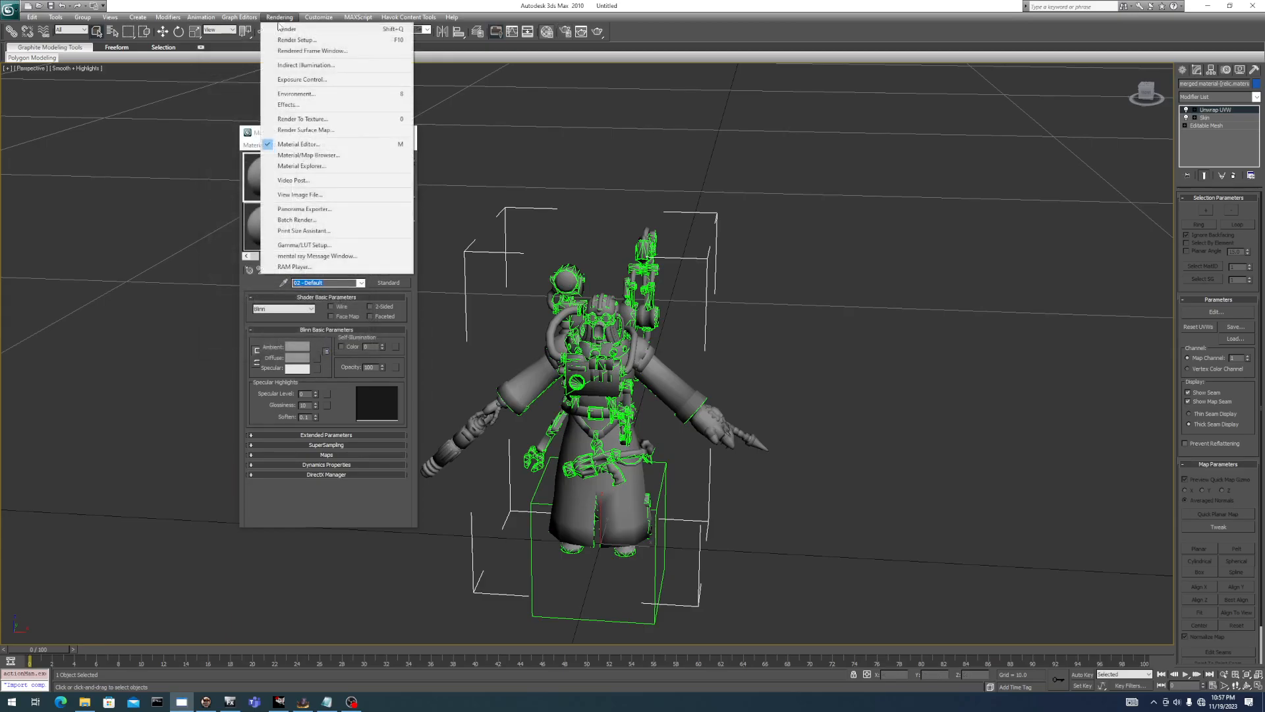
{"action": "key", "text": "alt+Tab"}
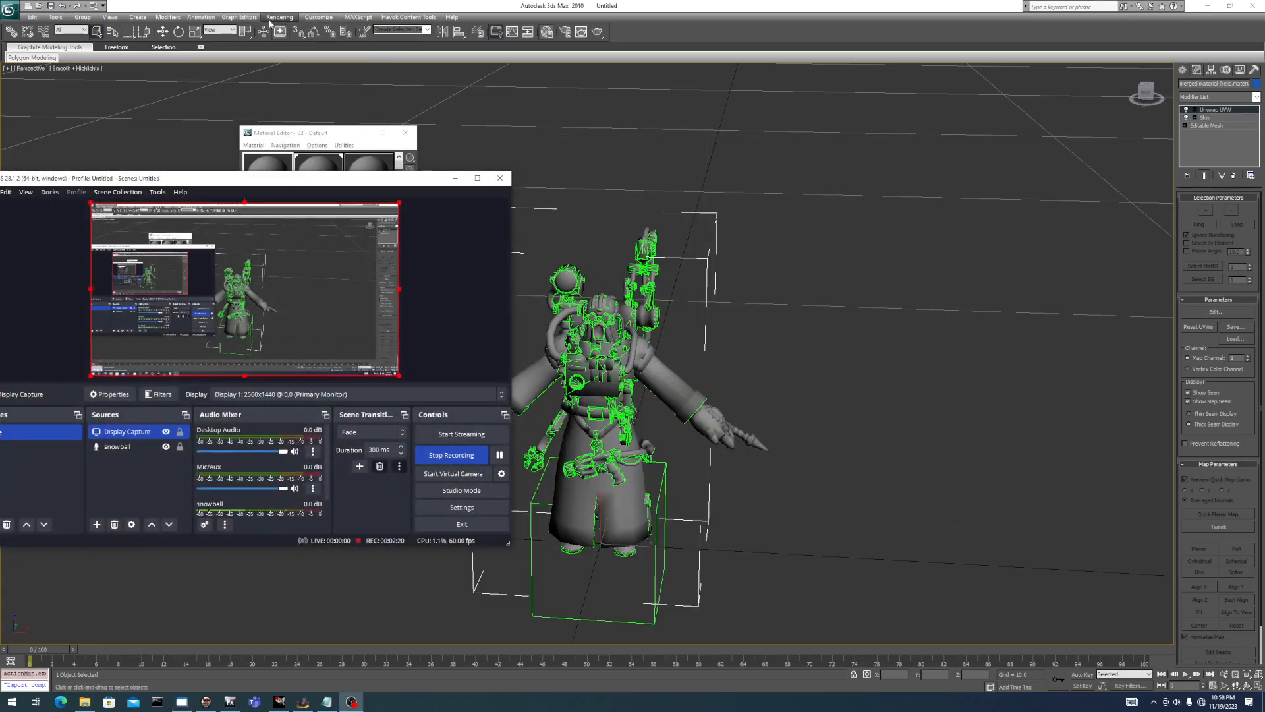
{"action": "left_click", "coordinate": [277, 20]}
{"action": "key", "text": "alt+Tab"}
{"action": "left_click", "coordinate": [277, 21]}
{"action": "left_click", "coordinate": [277, 20]}
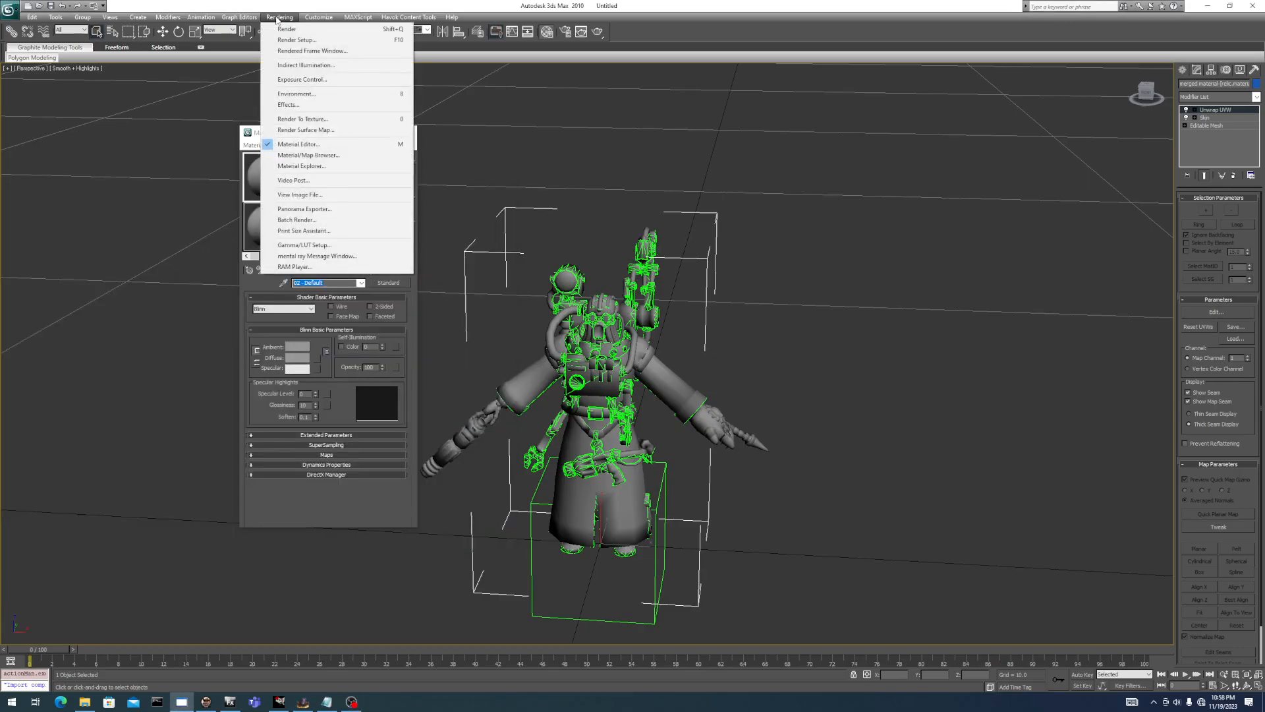
{"action": "key", "text": "alt+Tab"}
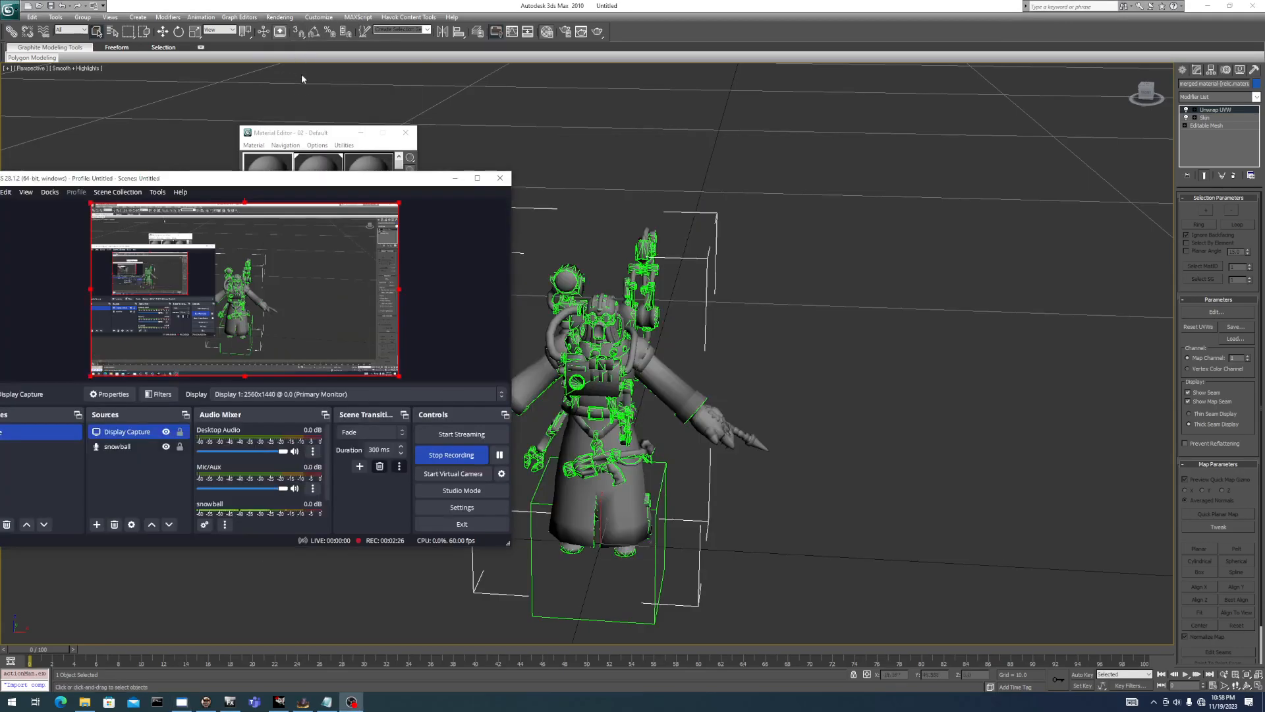
{"action": "key", "text": "alt+Tab"}
Open the Render To Texture settings for the character mesh and place the window over the Material Editor.
{"action": "left_click", "coordinate": [279, 18]}
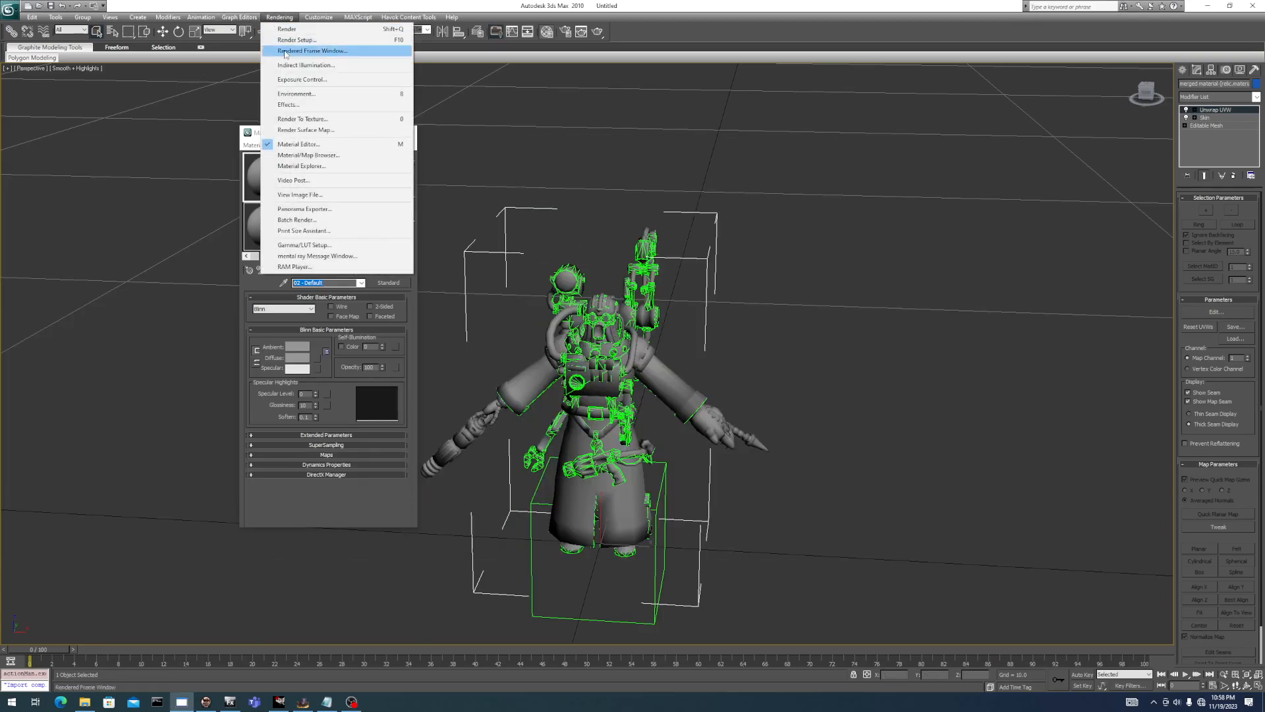
{"action": "left_click", "coordinate": [317, 121]}
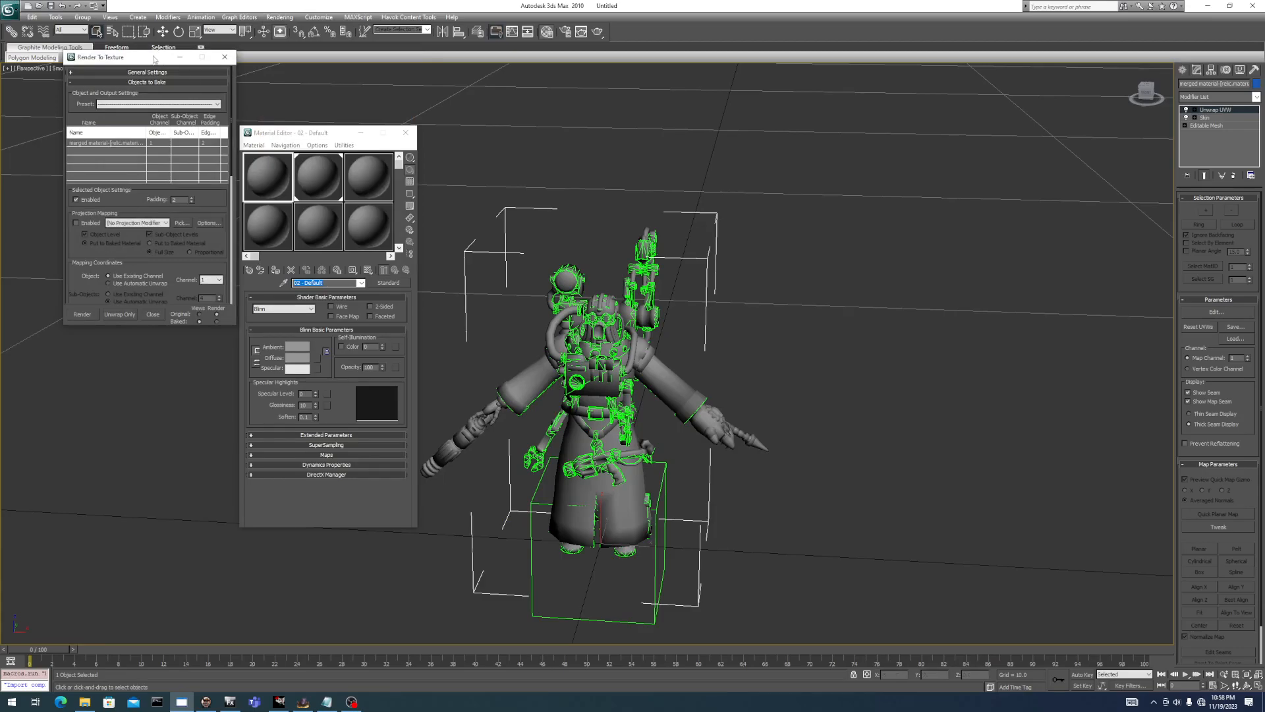
{"action": "left_click_drag", "start_coordinate": [156, 57], "coordinate": [317, 155]}
{"action": "key", "text": "alt+Tab"}
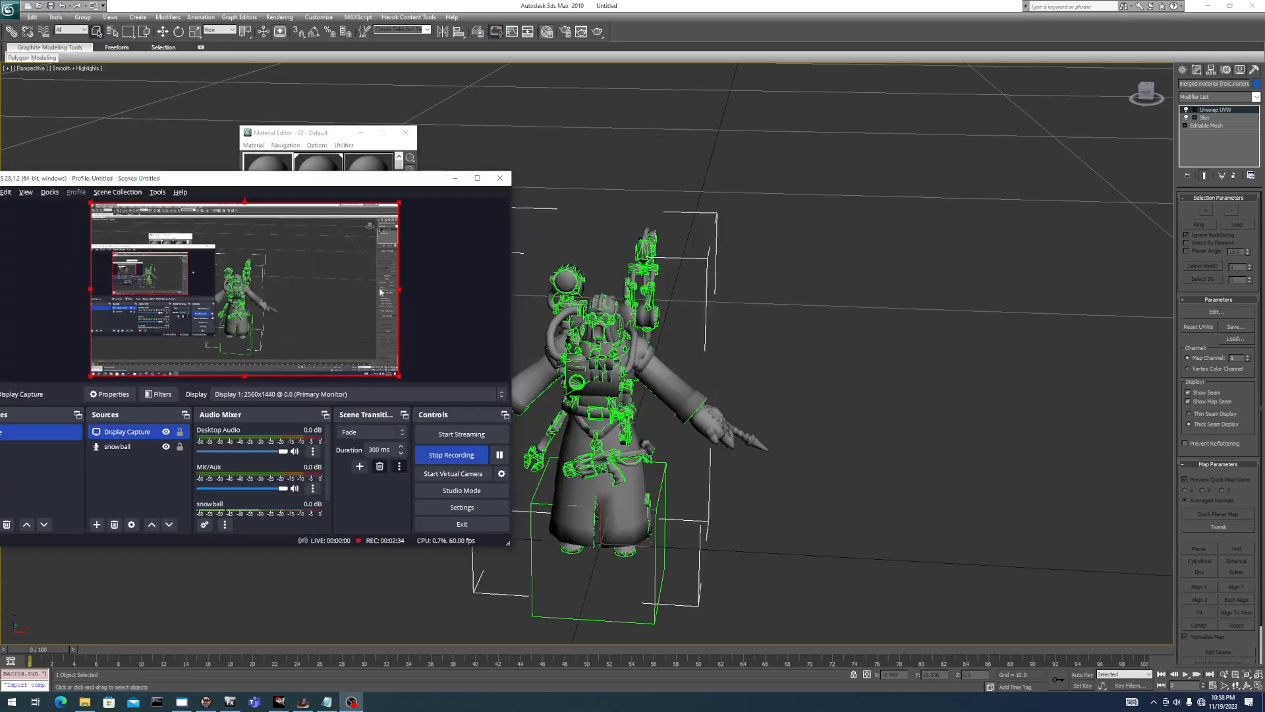
{"action": "left_click_drag", "start_coordinate": [325, 185], "coordinate": [307, 293]}
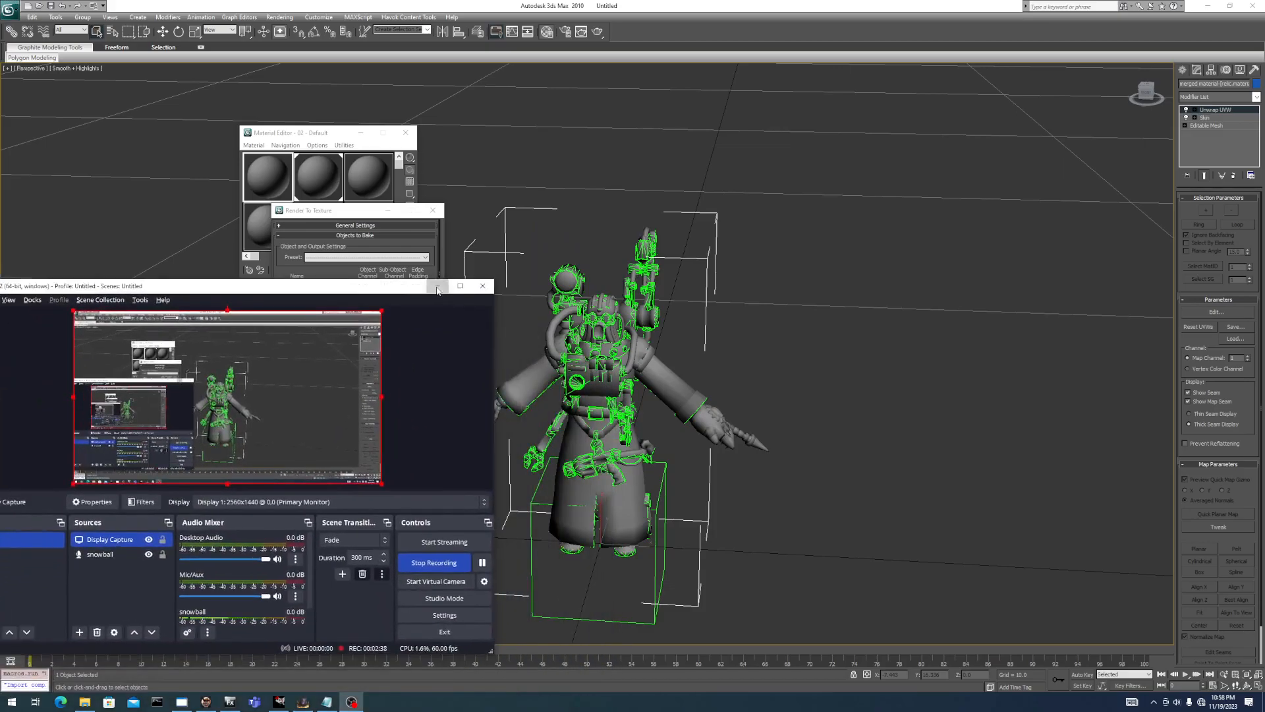
Assign the 02 - Default material to the character mesh, replacing the scene material of the same name.
{"action": "left_click", "coordinate": [438, 286]}
{"action": "left_click_drag", "start_coordinate": [345, 212], "coordinate": [458, 70]}
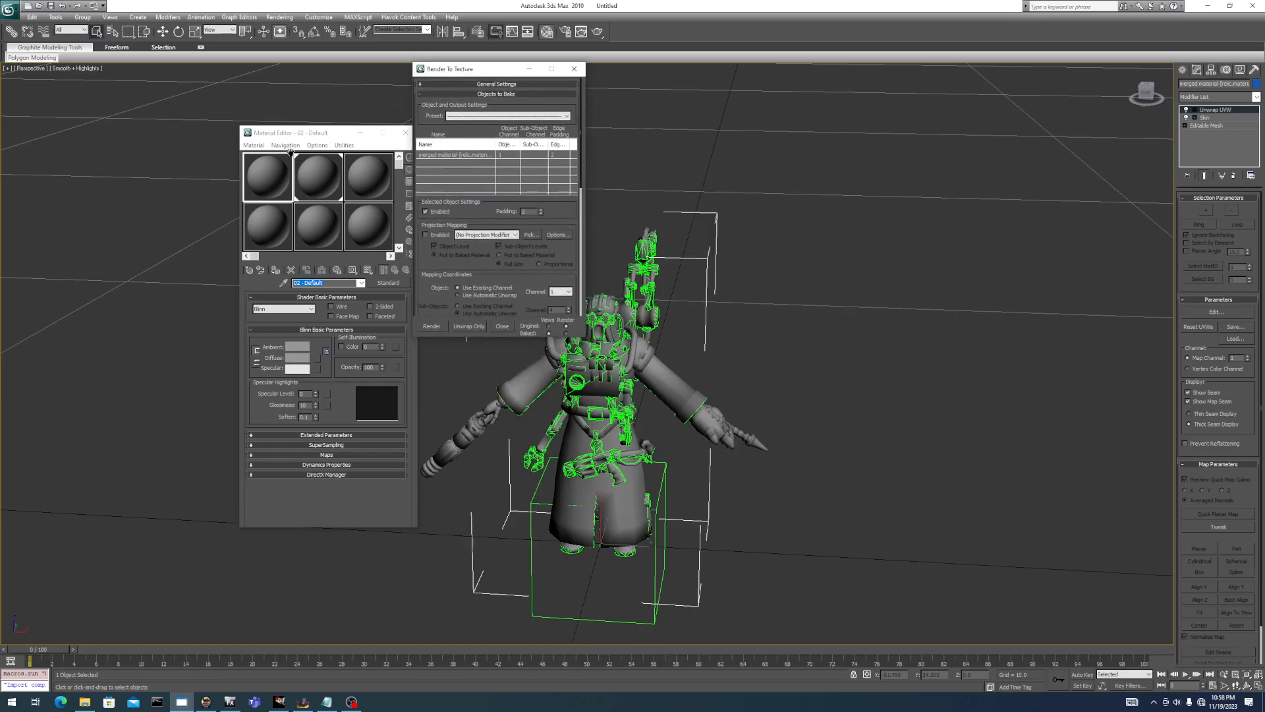
{"action": "left_click_drag", "start_coordinate": [305, 137], "coordinate": [307, 187]}
{"action": "left_click_drag", "start_coordinate": [260, 232], "coordinate": [605, 405]}
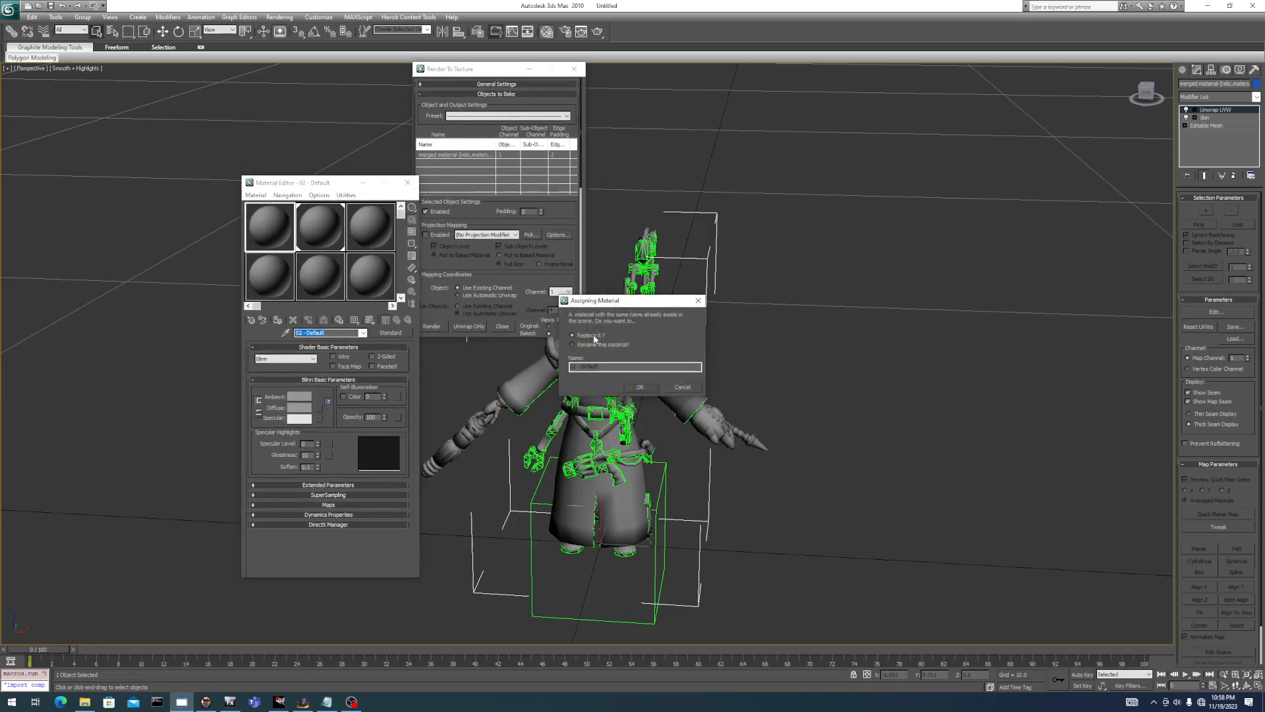
{"action": "left_click", "coordinate": [641, 388]}
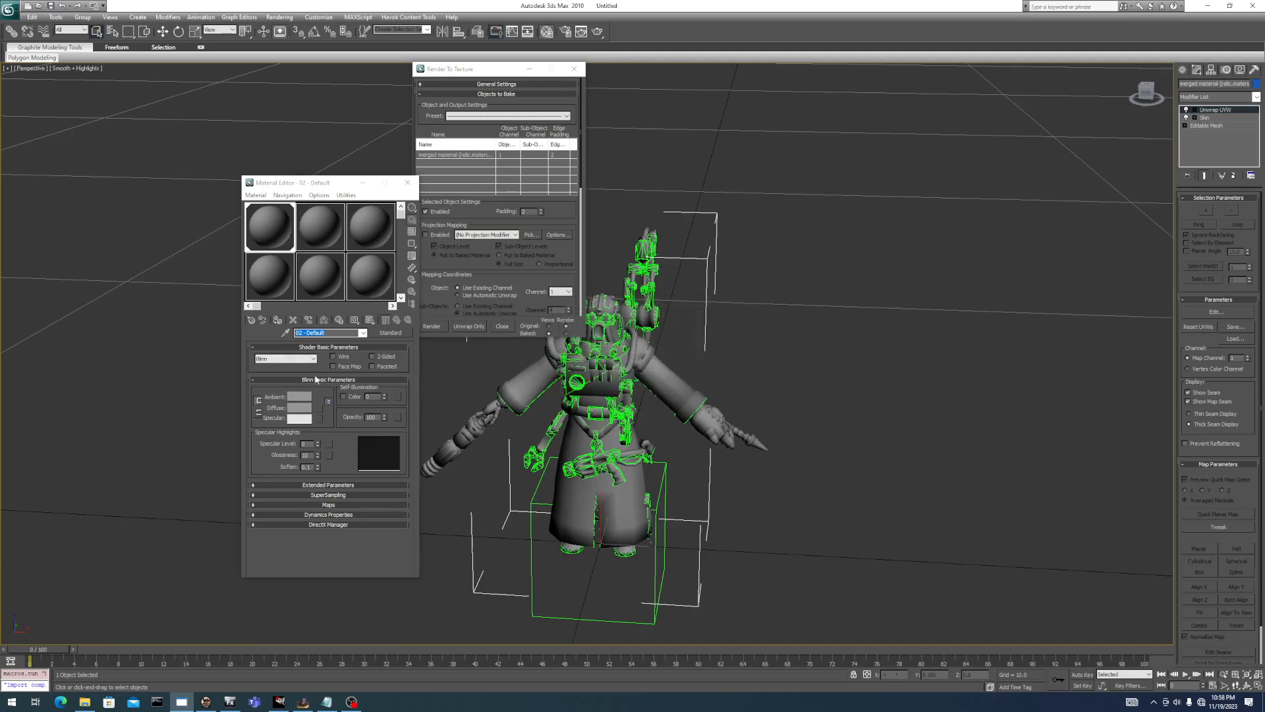
Set the linked ambient and diffuse colors of the 02 - Default material to pure white.
{"action": "left_click", "coordinate": [298, 397]}
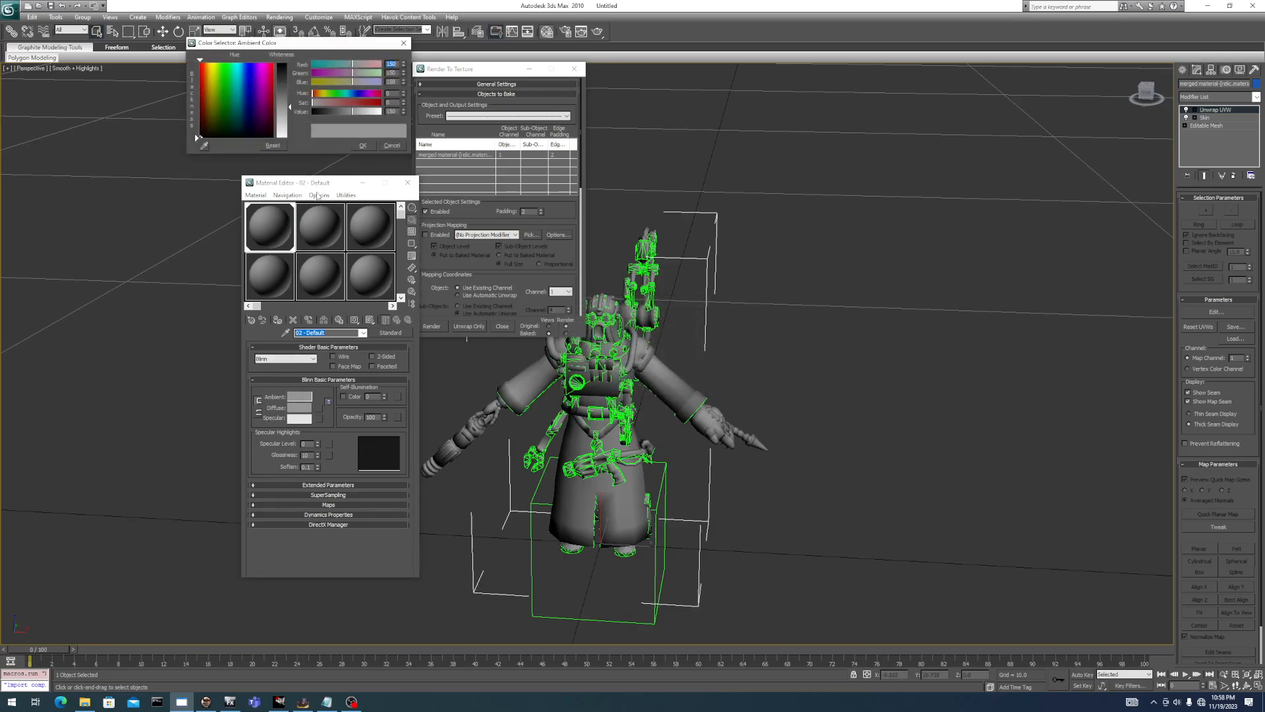
{"action": "left_click", "coordinate": [282, 138]}
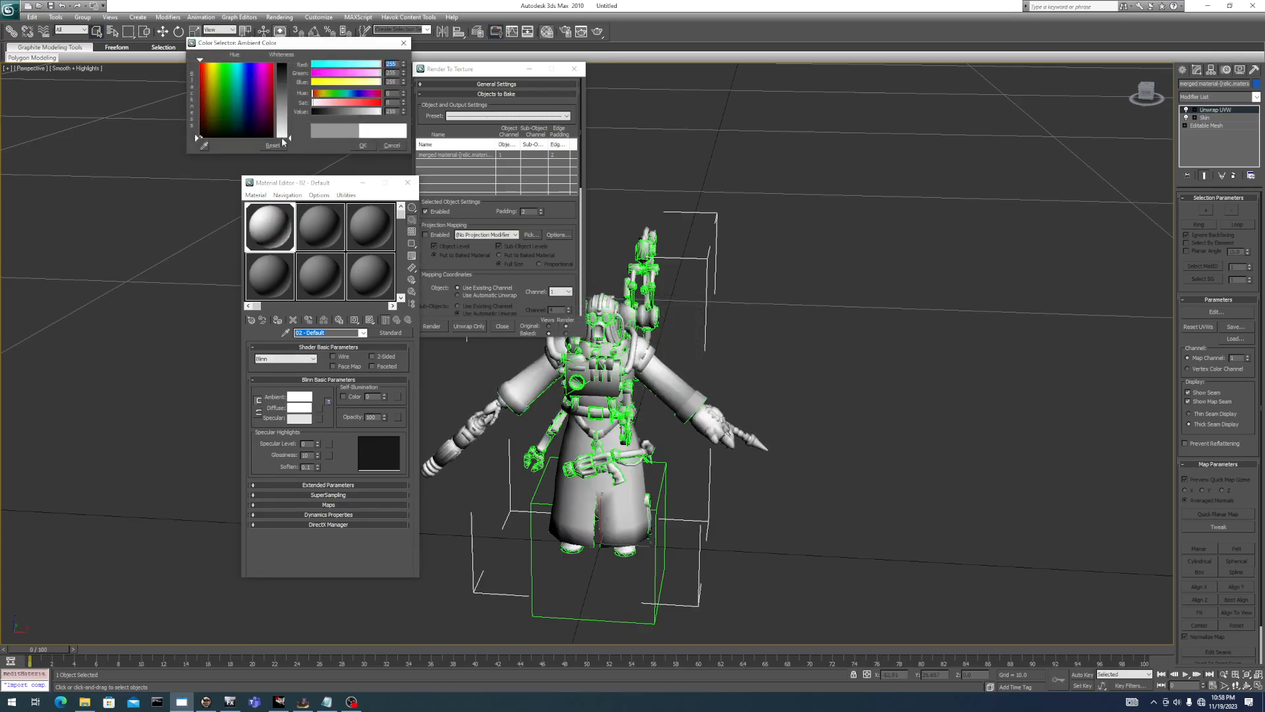
{"action": "left_click", "coordinate": [363, 145]}
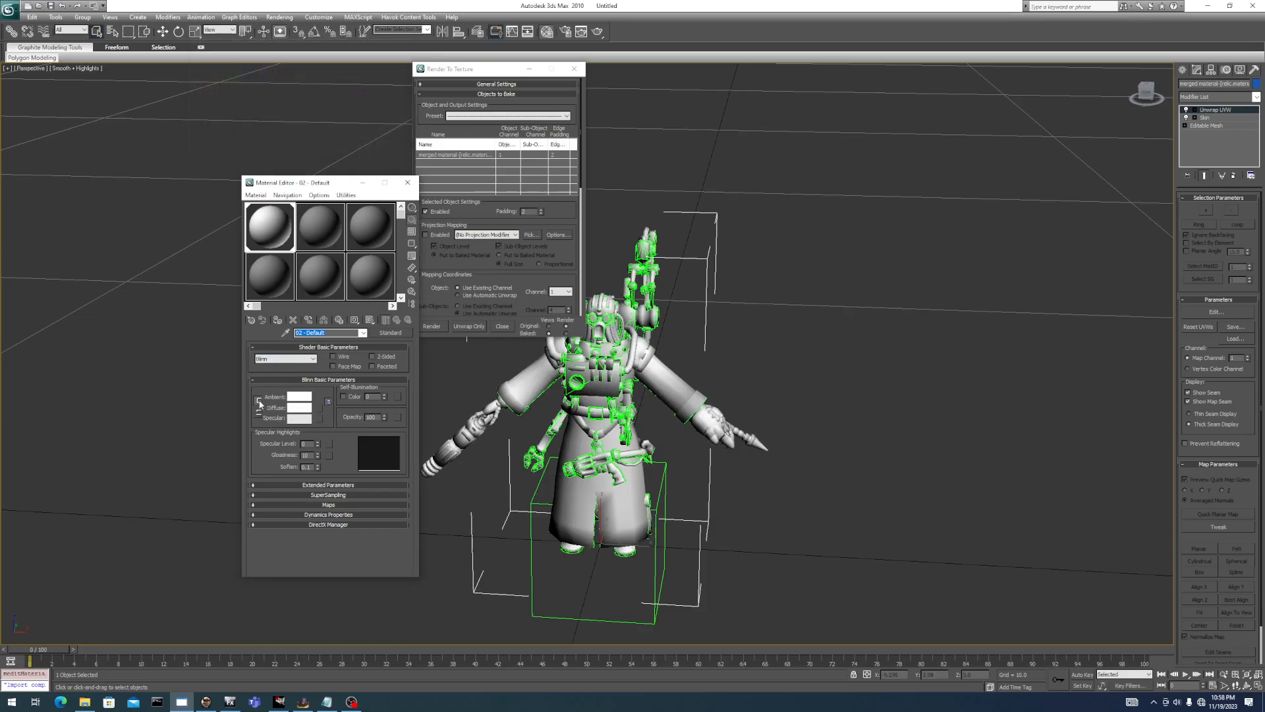
Delete the existing Ambient Occlusion element from the Render To Texture output list.
{"action": "mouse_move", "coordinate": [636, 388]}
{"action": "middle_mouse_down"}
{"action": "mouse_move", "coordinate": [653, 406]}
{"action": "mouse_move", "coordinate": [642, 395]}
{"action": "middle_mouse_up"}
{"action": "left_click_drag", "start_coordinate": [475, 71], "coordinate": [422, 171]}
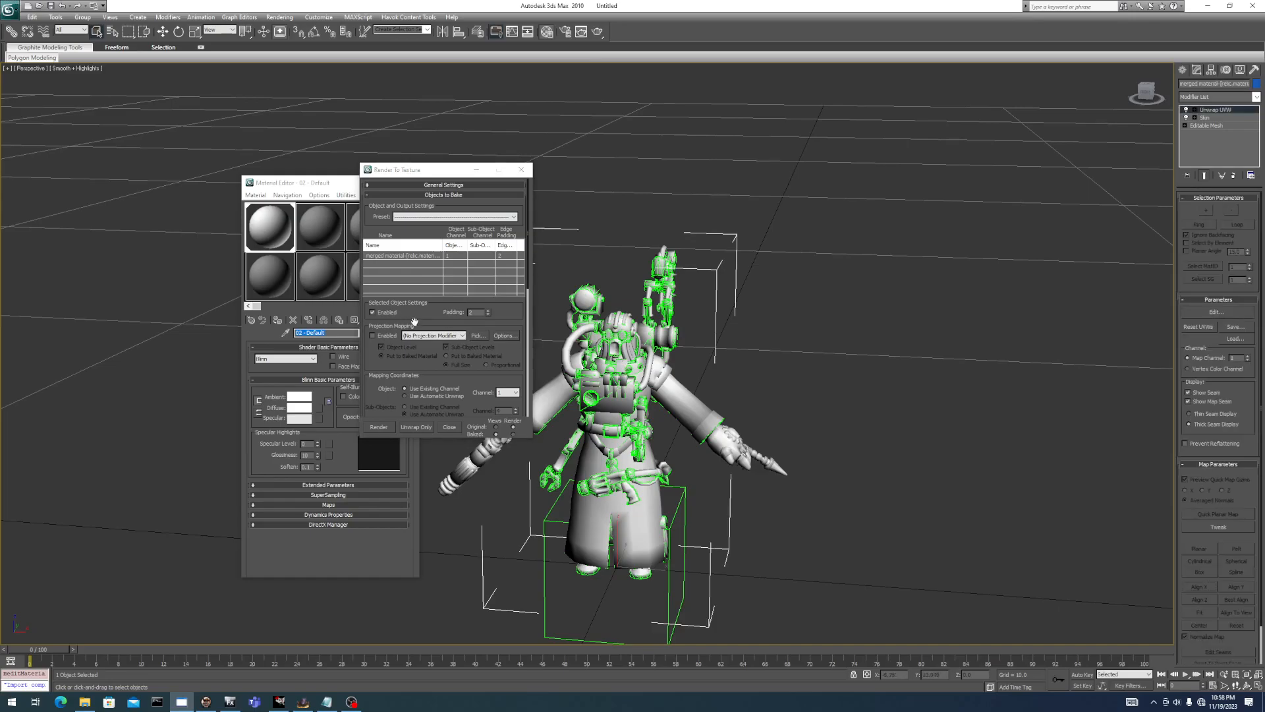
{"action": "scroll", "coordinate": [382, 356], "scroll_direction": "down", "scroll_amount": 3}
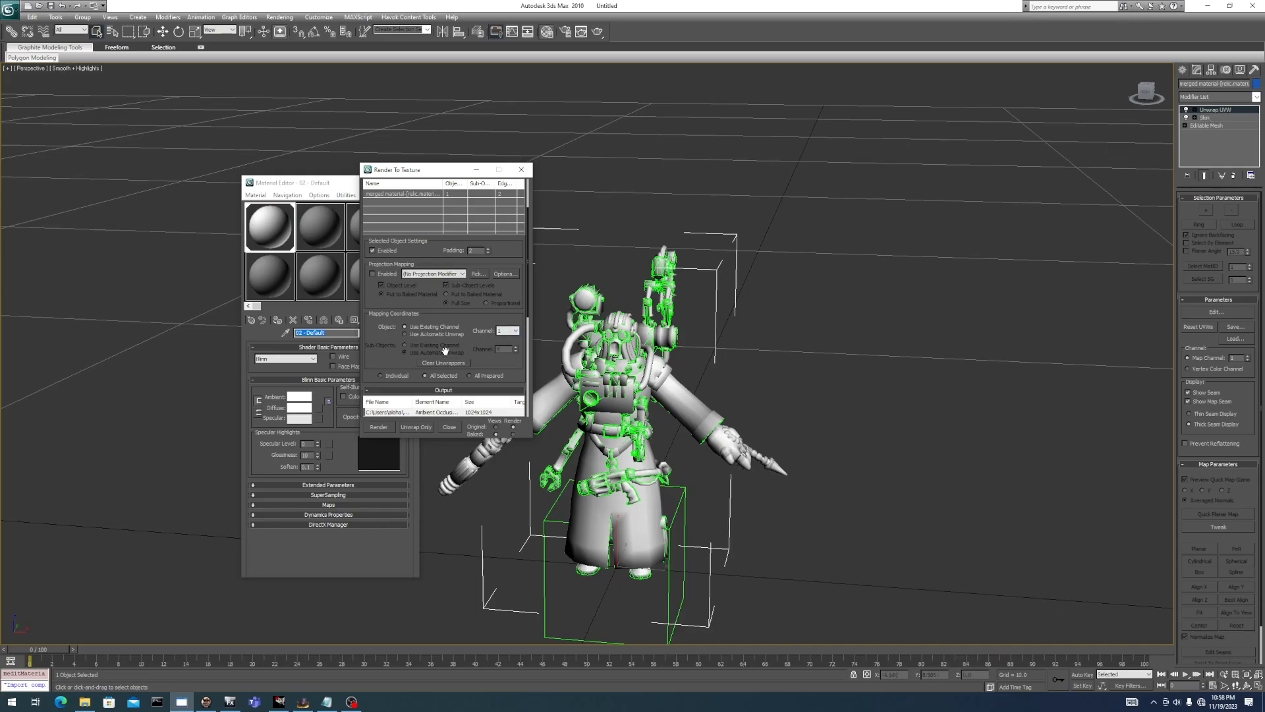
{"action": "scroll", "coordinate": [490, 356], "scroll_direction": "down", "scroll_amount": 3}
{"action": "left_click", "coordinate": [402, 315]}
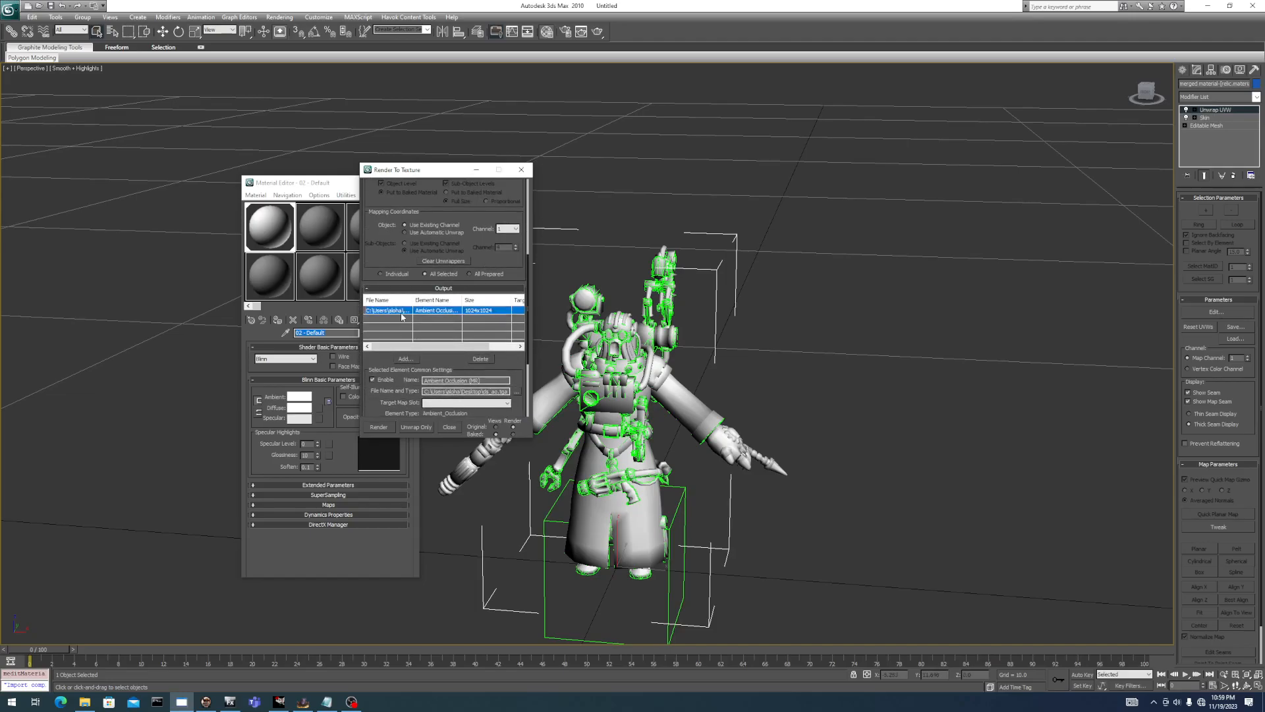
{"action": "left_click", "coordinate": [484, 363]}
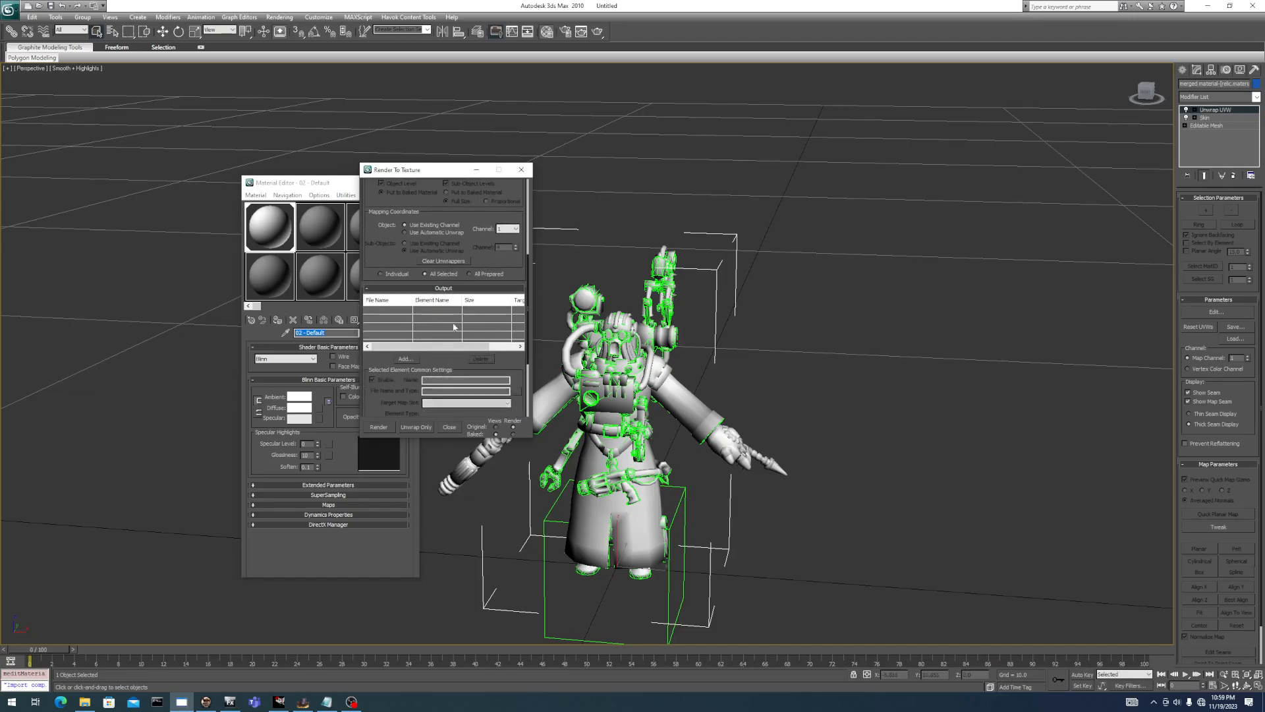
Add an Ambient Occlusion (MR) texture element to the bake output.
{"action": "left_click_drag", "start_coordinate": [427, 360], "coordinate": [424, 320]}
{"action": "left_click", "coordinate": [406, 319]}
{"action": "left_click", "coordinate": [609, 368]}
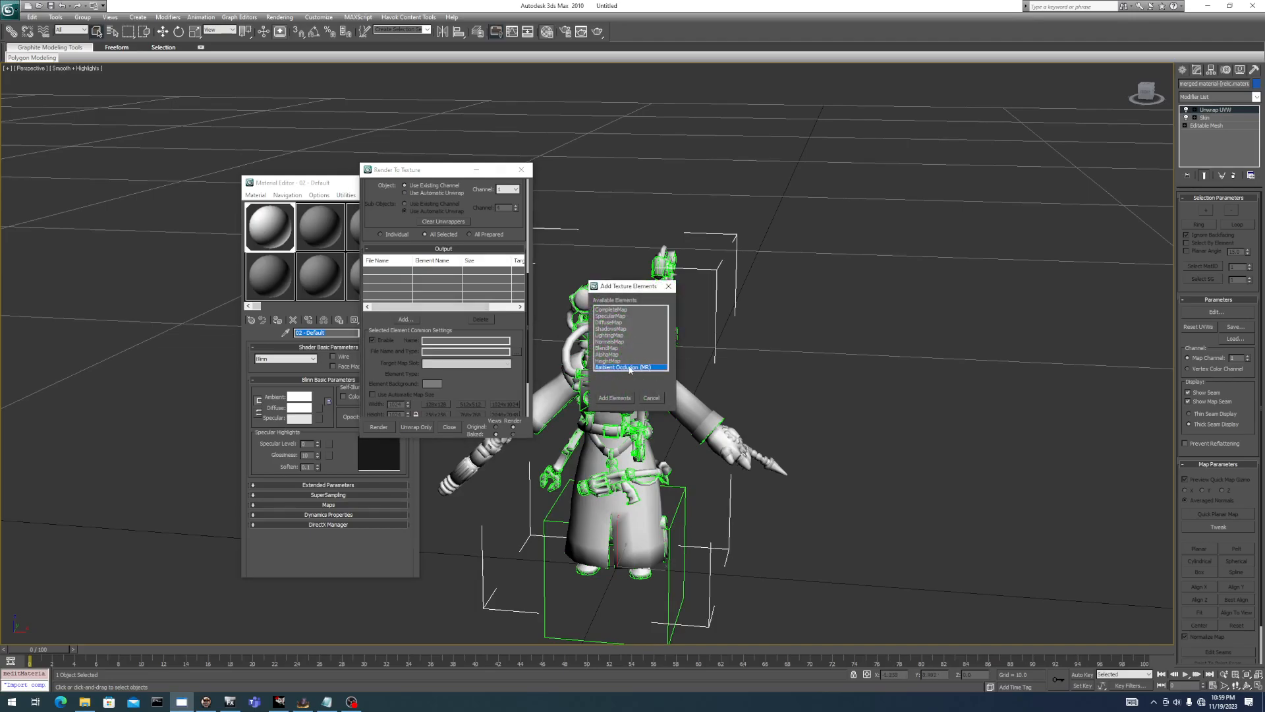
{"action": "key", "text": "alt+Tab"}
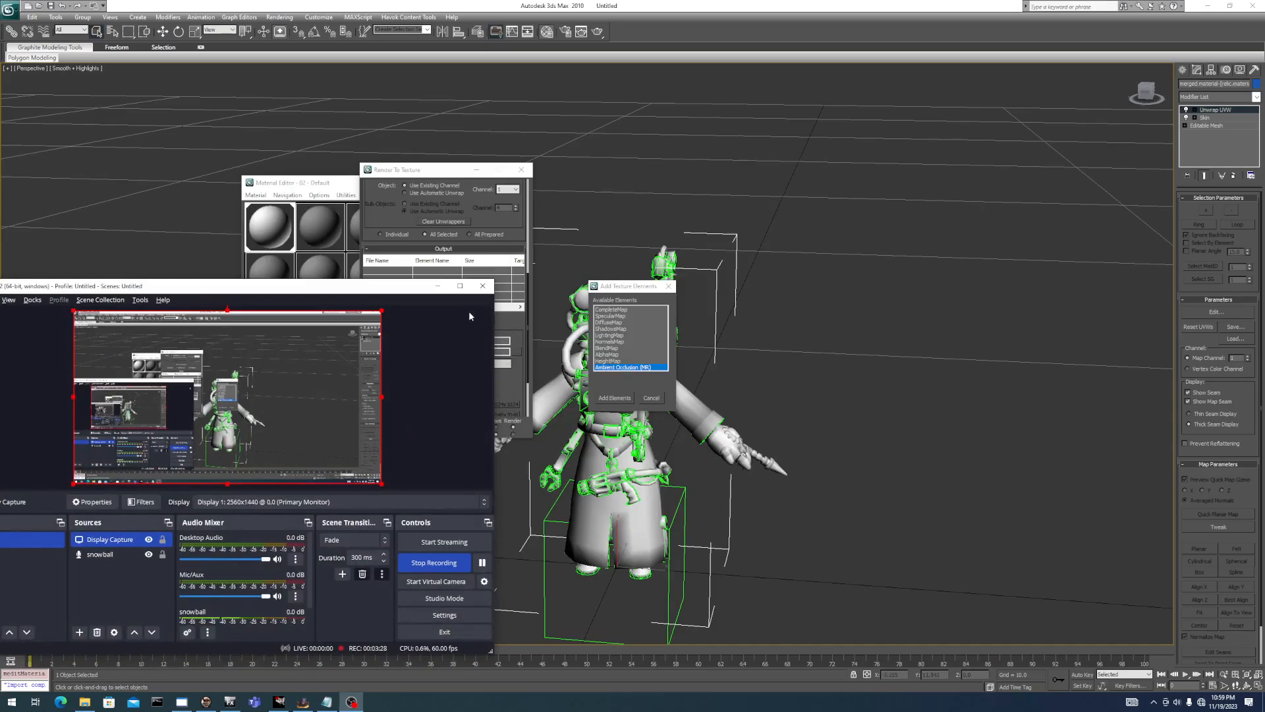
{"action": "left_click", "coordinate": [437, 286]}
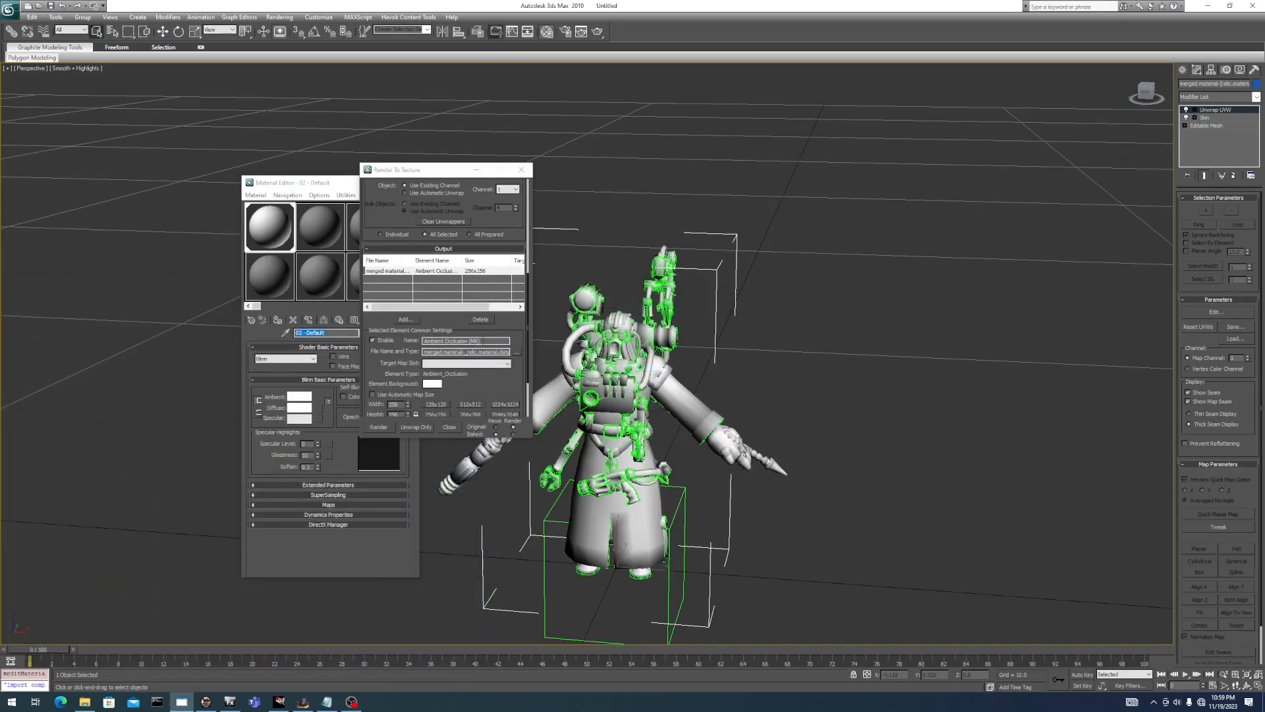
Set the element's output file to datasmith_ao on the Desktop as a 32-bit compressed Targa image.
{"action": "left_click_drag", "start_coordinate": [482, 341], "coordinate": [424, 340]}
{"action": "left_click", "coordinate": [516, 353]}
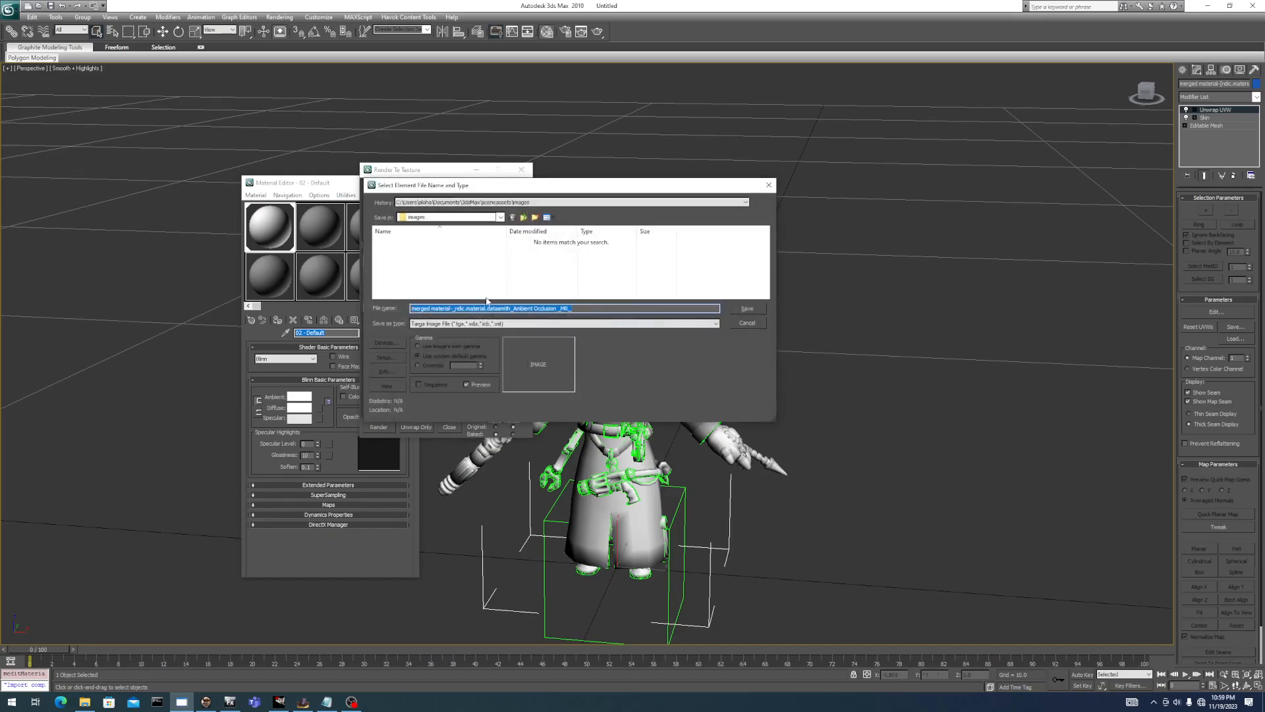
{"action": "left_click", "coordinate": [501, 217]}
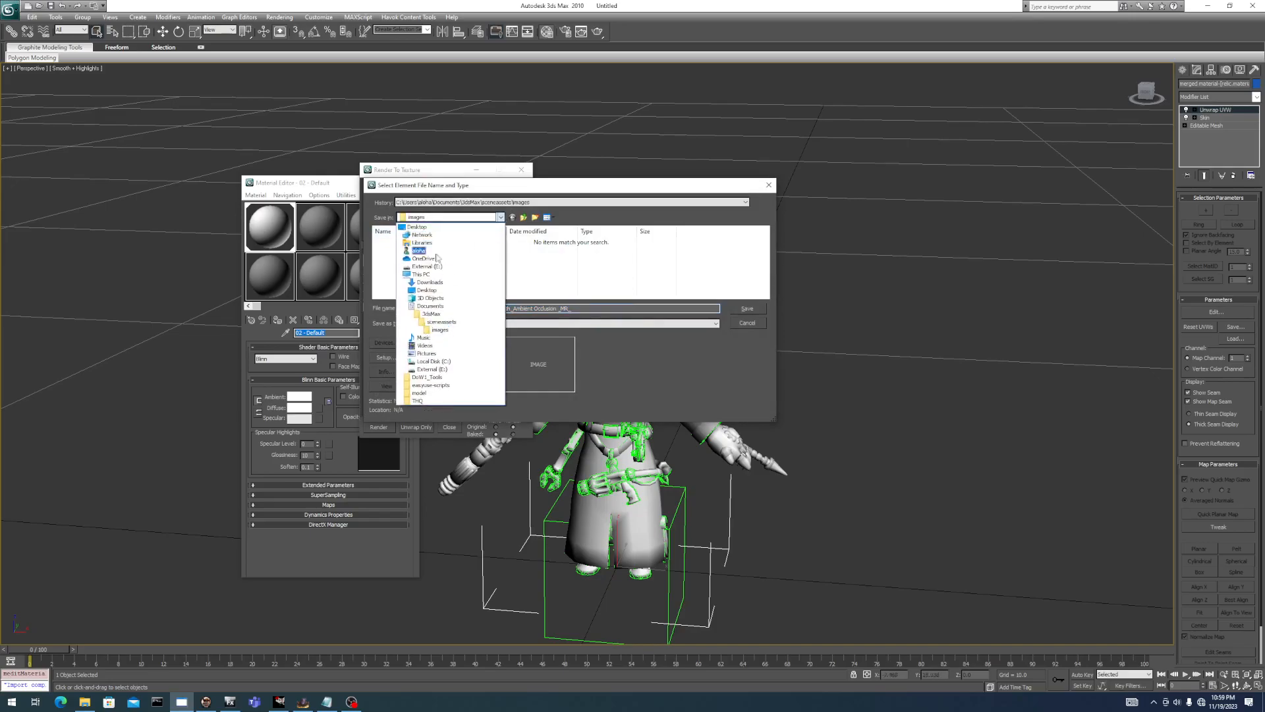
{"action": "left_click", "coordinate": [415, 230]}
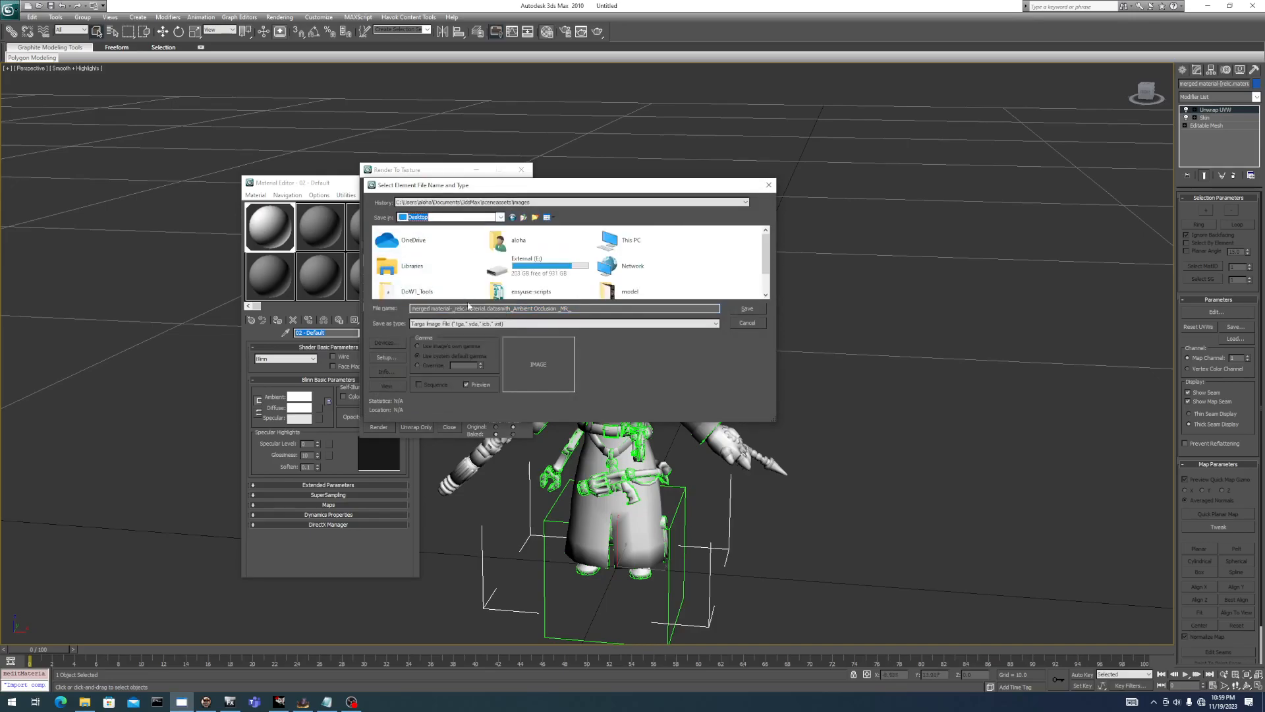
{"action": "key", "text": "ctrl+a"}
{"action": "type", "text": "dai"}
{"action": "key", "text": "Return"}
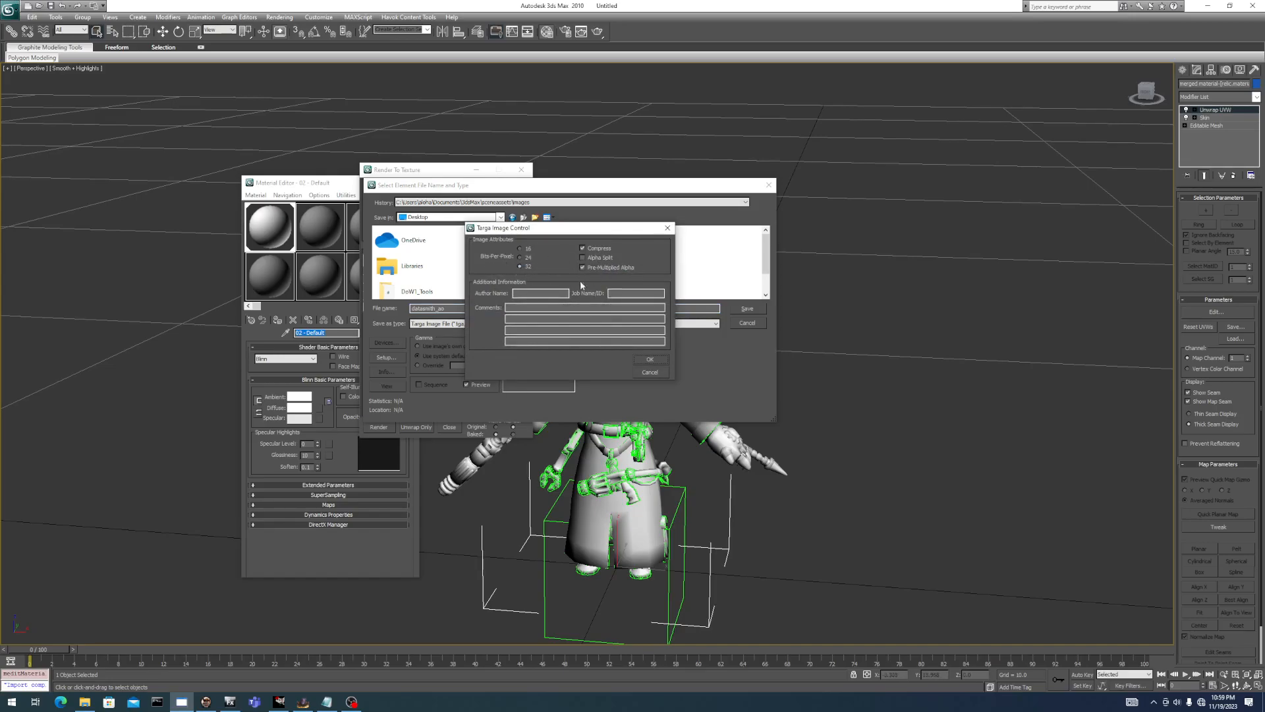
{"action": "left_click", "coordinate": [649, 357]}
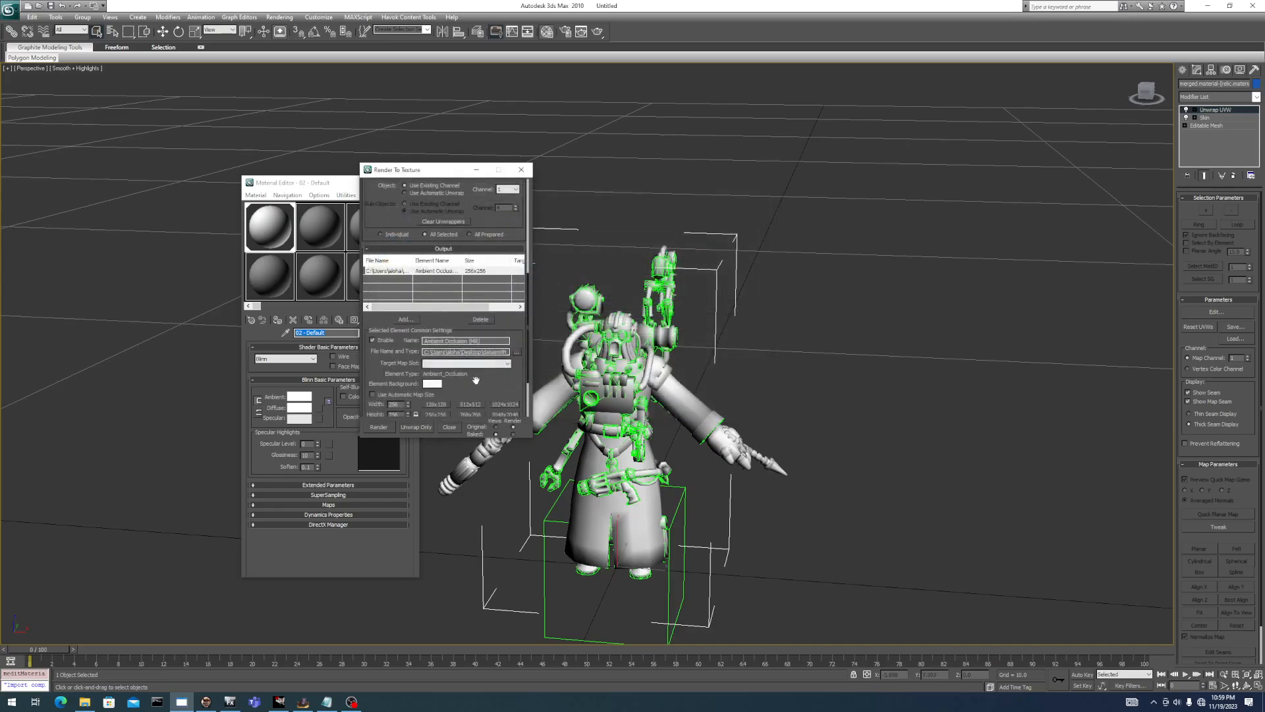
Set the ambient occlusion map to 1024x1024 with a white element background, 64 samples and a maximum distance of 100.
{"action": "scroll", "coordinate": [474, 380], "scroll_direction": "down", "scroll_amount": 2}
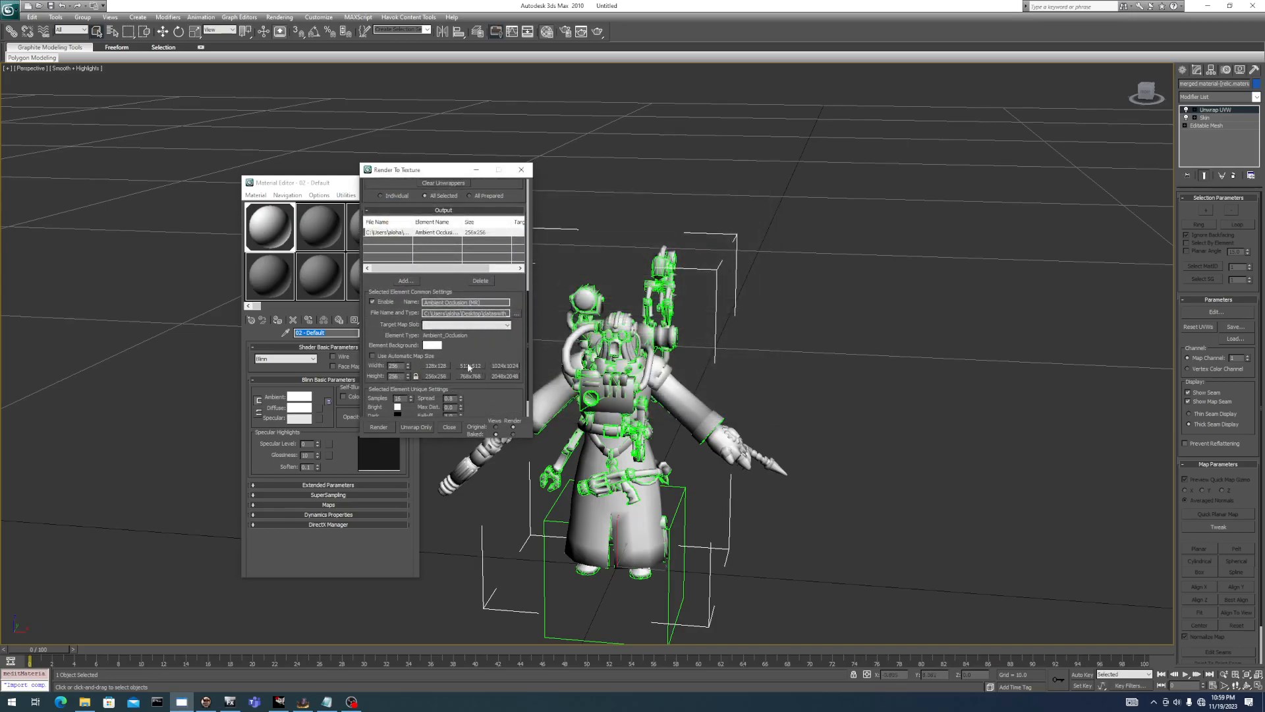
{"action": "left_click", "coordinate": [505, 366]}
{"action": "left_click", "coordinate": [433, 347]}
{"action": "left_click", "coordinate": [365, 151]}
{"action": "scroll", "coordinate": [471, 350], "scroll_direction": "down", "scroll_amount": 1}
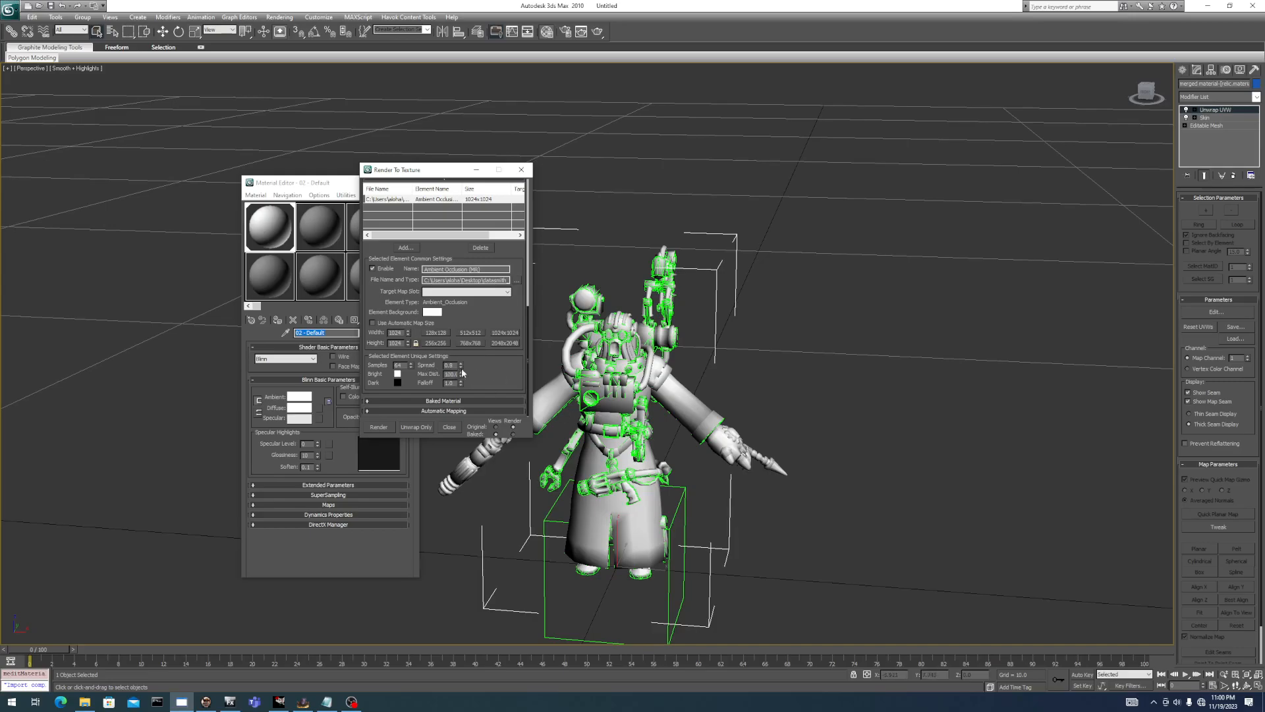
Render the ambient occlusion map, continuing without a target map slot, and move the render windows apart to reveal the bake.
{"action": "scroll", "coordinate": [570, 365], "scroll_direction": "down", "scroll_amount": 2}
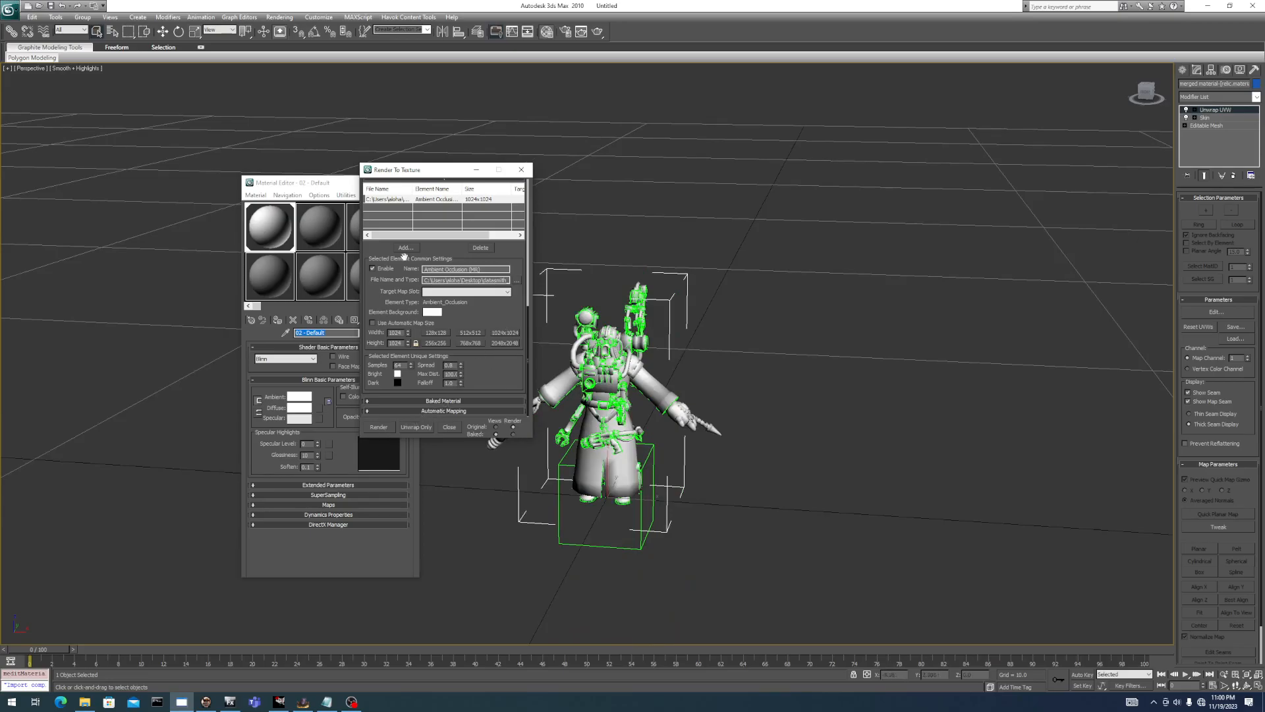
{"action": "left_click_drag", "start_coordinate": [409, 173], "coordinate": [342, 142]}
{"action": "left_click", "coordinate": [309, 396]}
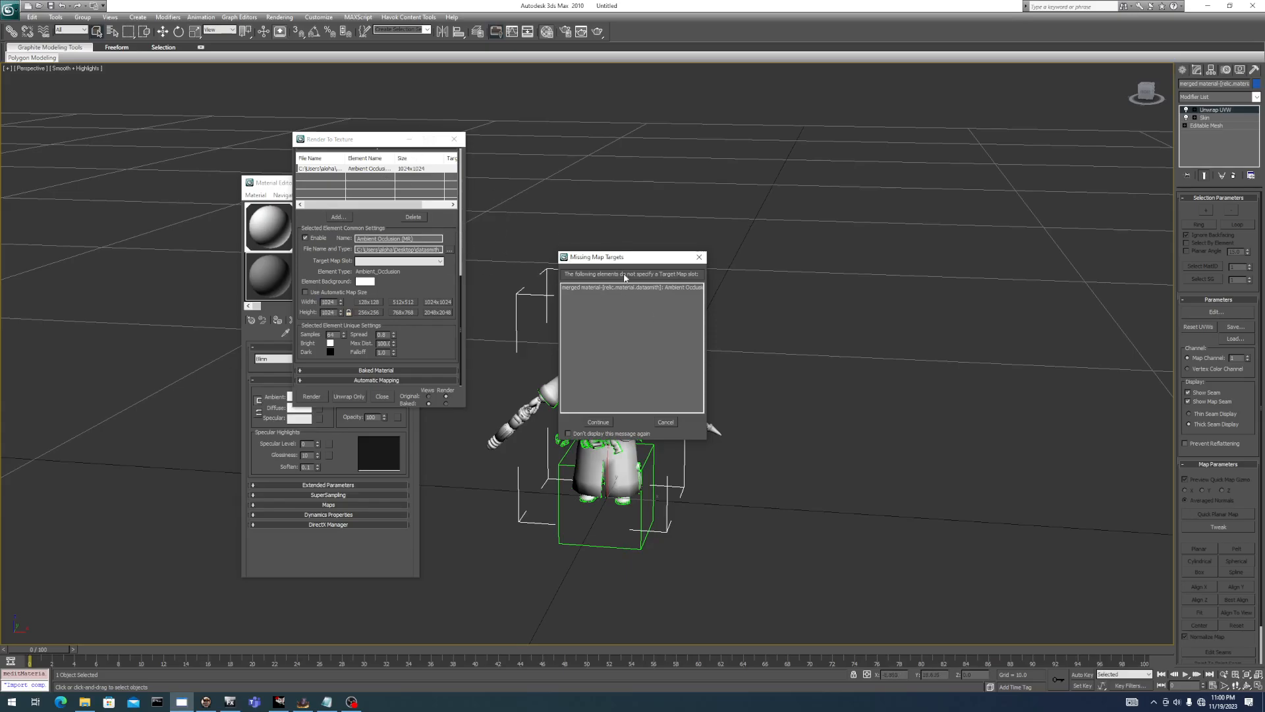
{"action": "left_click", "coordinate": [598, 422]}
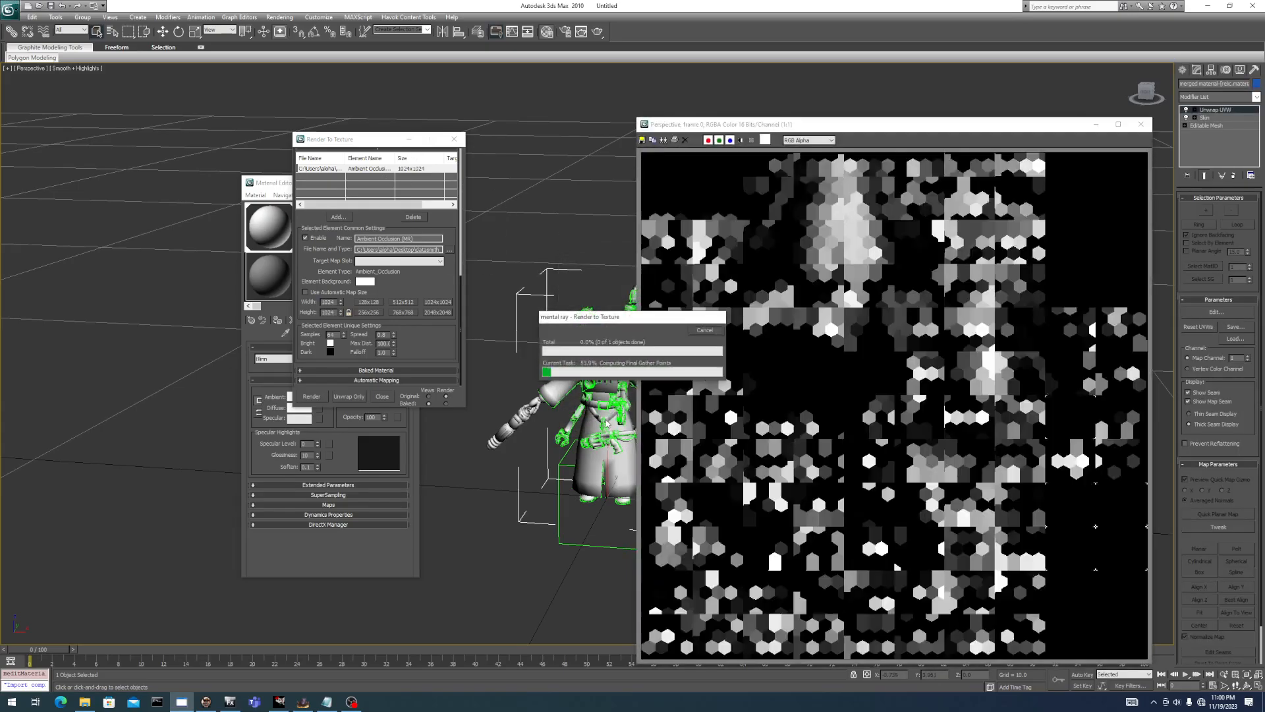
{"action": "left_click_drag", "start_coordinate": [839, 124], "coordinate": [796, 82]}
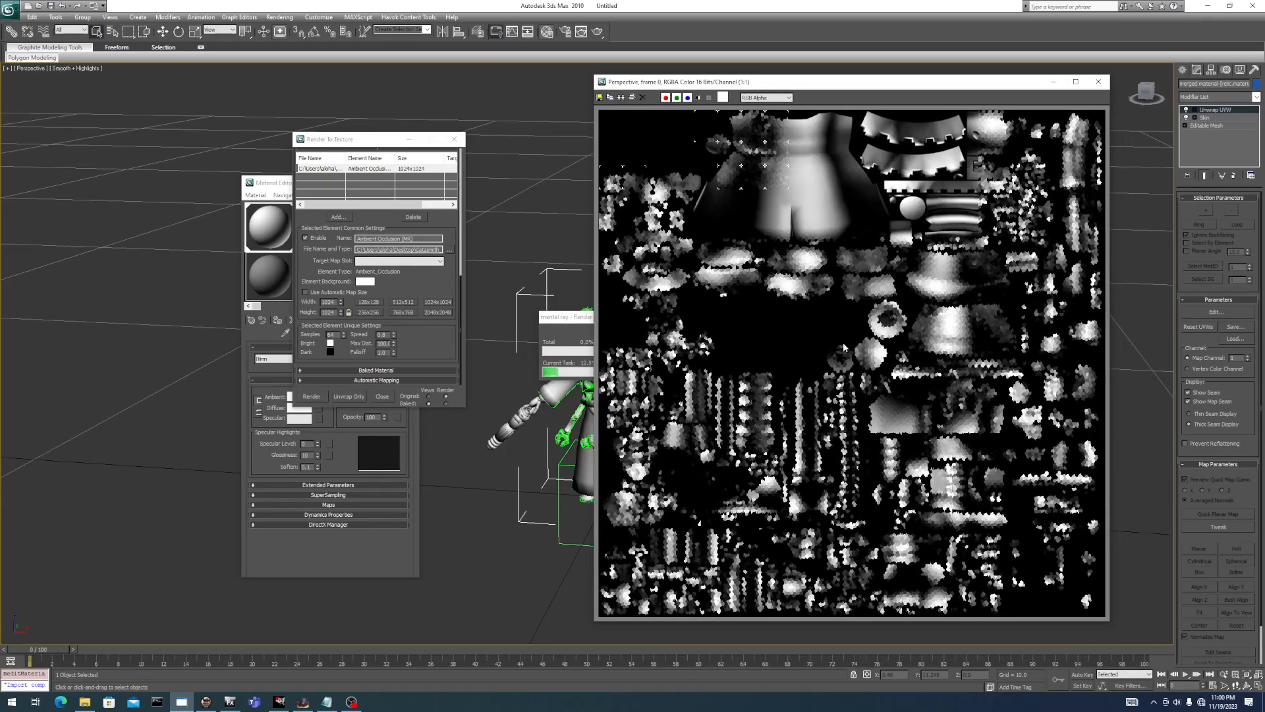
{"action": "left_click_drag", "start_coordinate": [560, 321], "coordinate": [375, 316]}
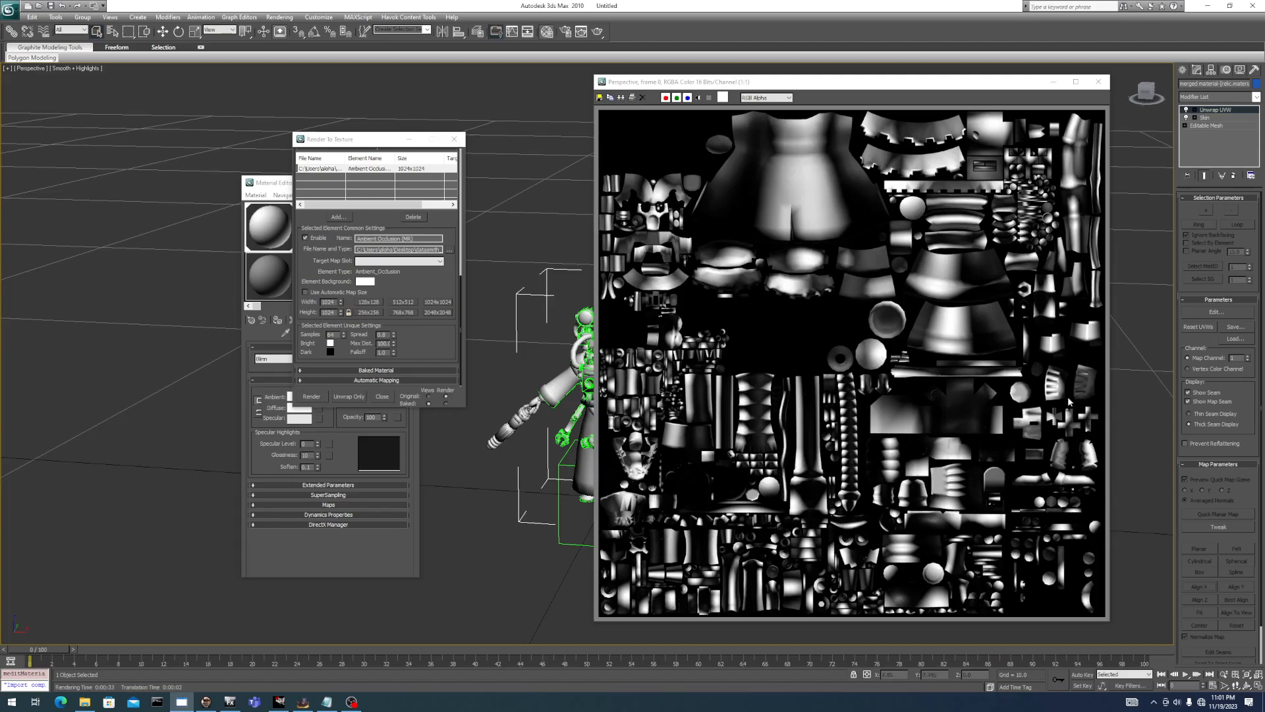
Switch to FX Editor and examine the shading on the textured character's belt, chest, head and mechanical arms up close.
{"action": "key", "text": "alt+Tab"}
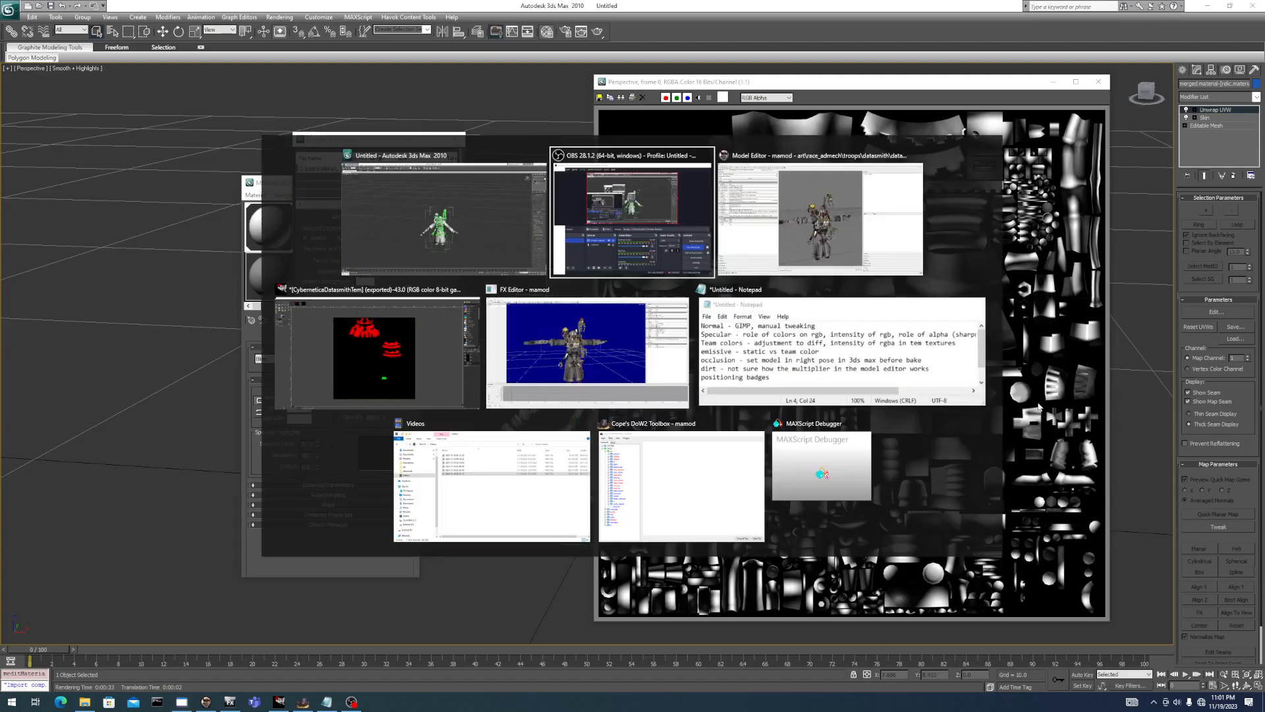
{"action": "left_click_drag", "start_coordinate": [519, 392], "coordinate": [628, 395]}
{"action": "key", "text": "alt+Tab"}
{"action": "key", "text": "alt+Tab"}
{"action": "left_click", "coordinate": [628, 396]}
{"action": "scroll", "coordinate": [625, 394], "scroll_direction": "up", "scroll_amount": 5}
{"action": "scroll", "coordinate": [625, 394], "scroll_direction": "up", "scroll_amount": 2}
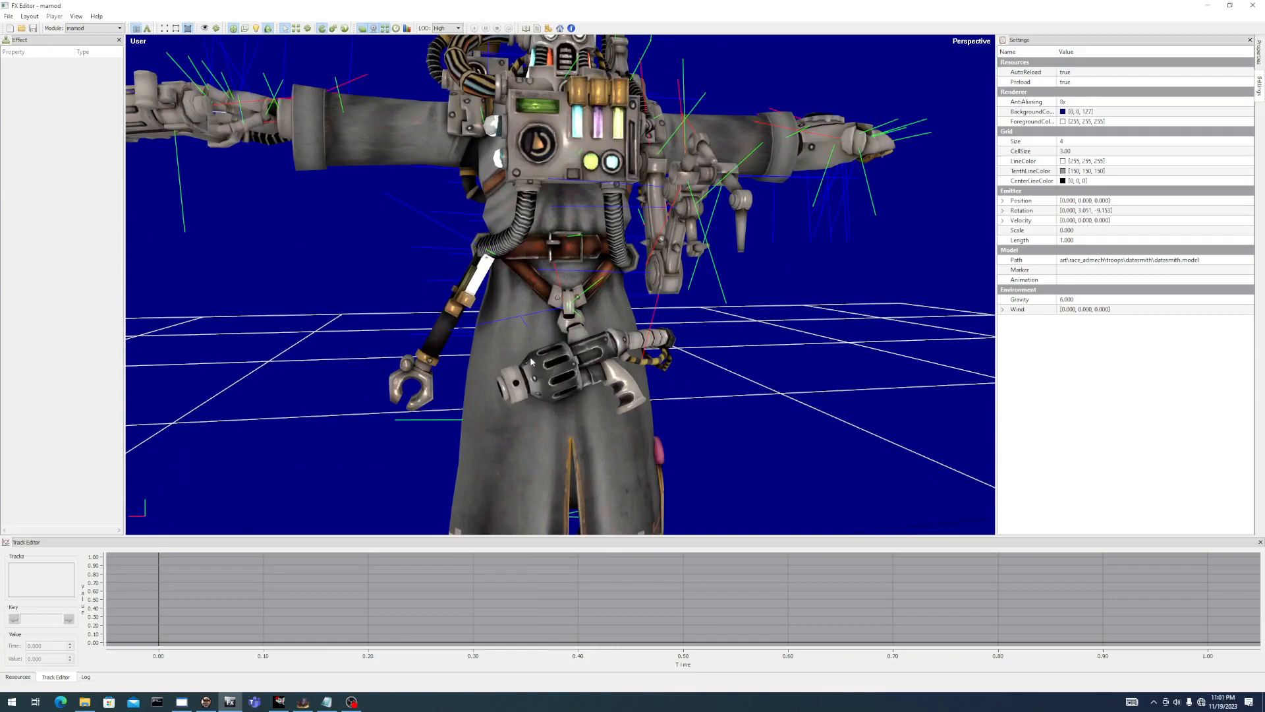
{"action": "left_click_drag", "start_coordinate": [553, 367], "coordinate": [587, 410]}
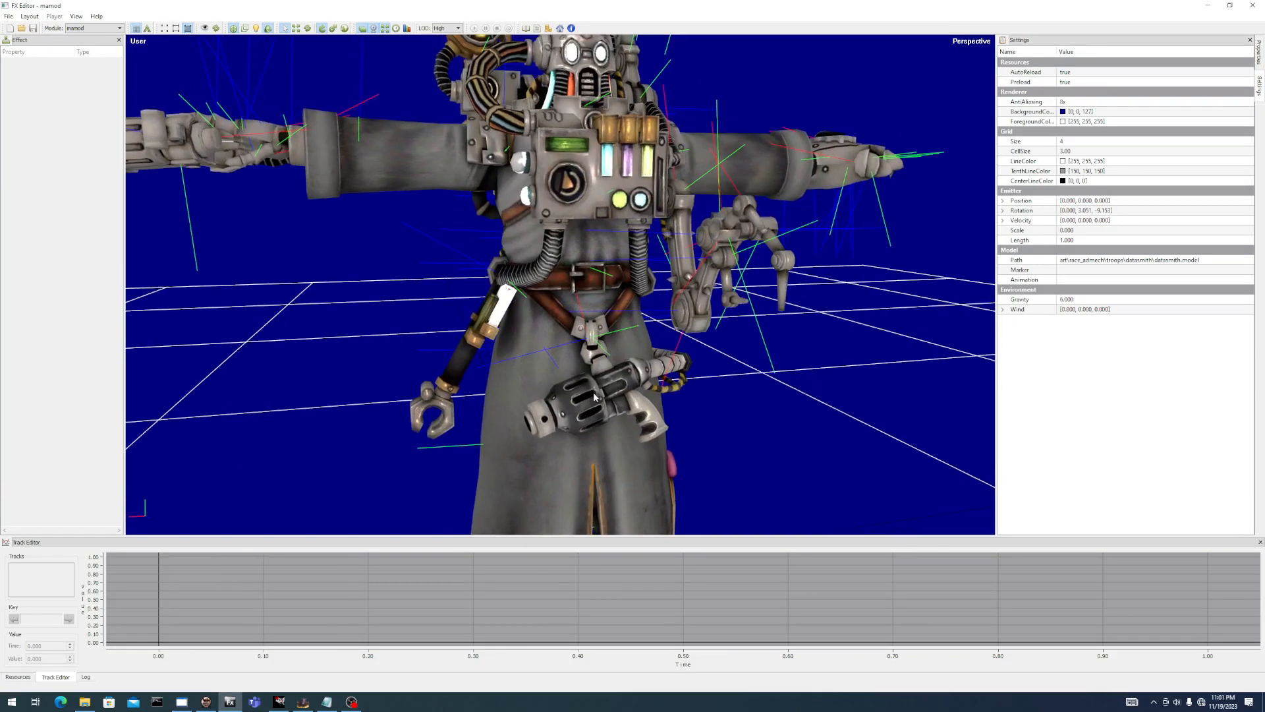
{"action": "key", "text": "alt+Tab"}
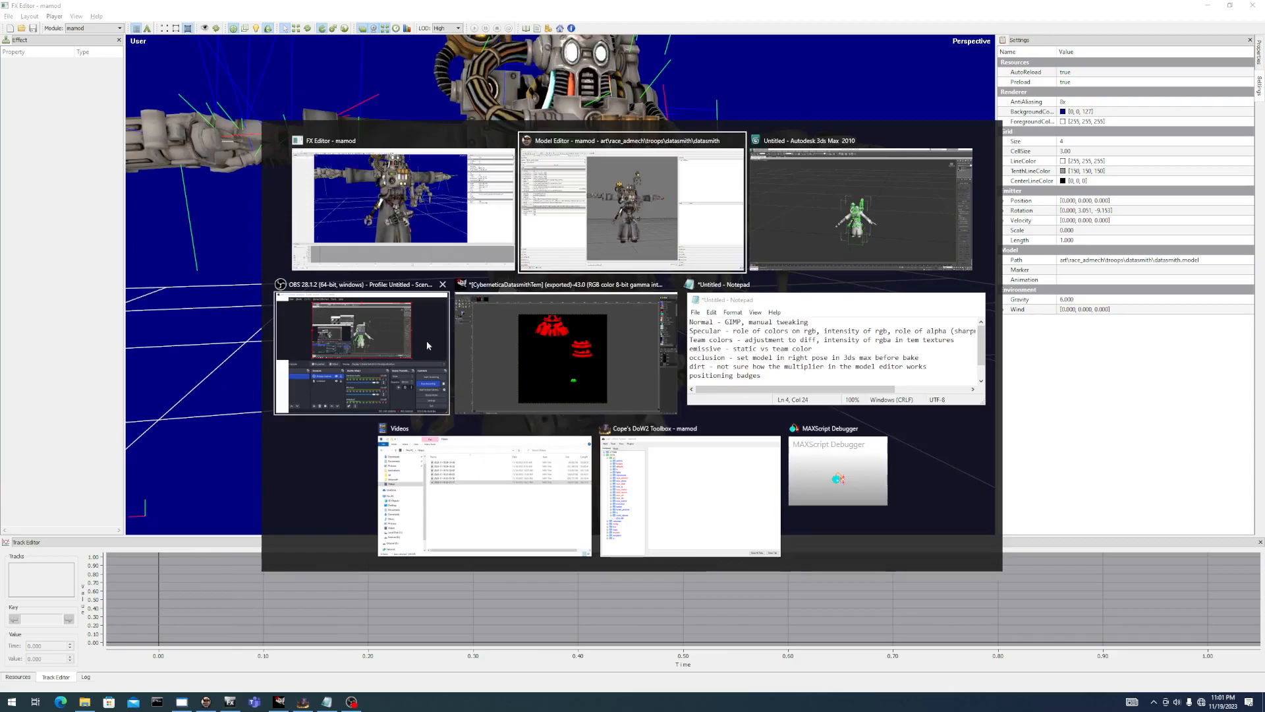
{"action": "left_click", "coordinate": [441, 235]}
{"action": "left_click_drag", "start_coordinate": [715, 412], "coordinate": [682, 369]}
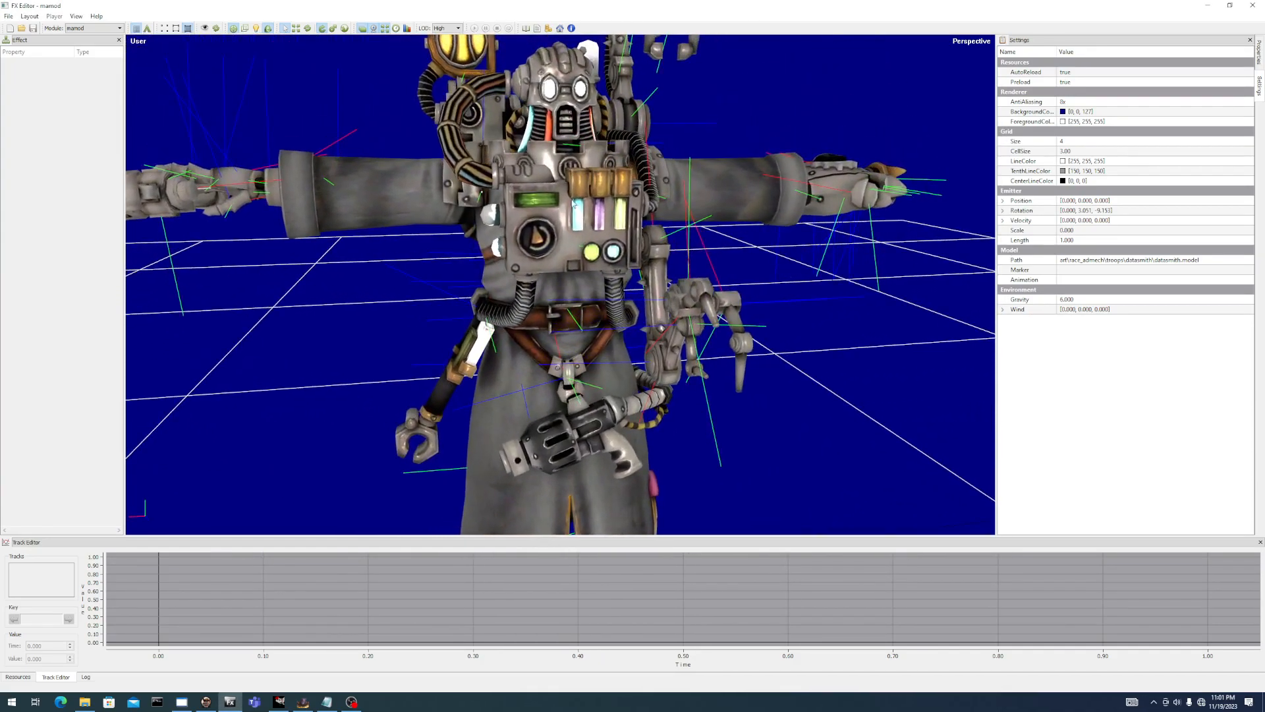
{"action": "left_click_drag", "start_coordinate": [570, 115], "coordinate": [618, 339]}
{"action": "scroll", "coordinate": [511, 253], "scroll_direction": "up", "scroll_amount": 2}
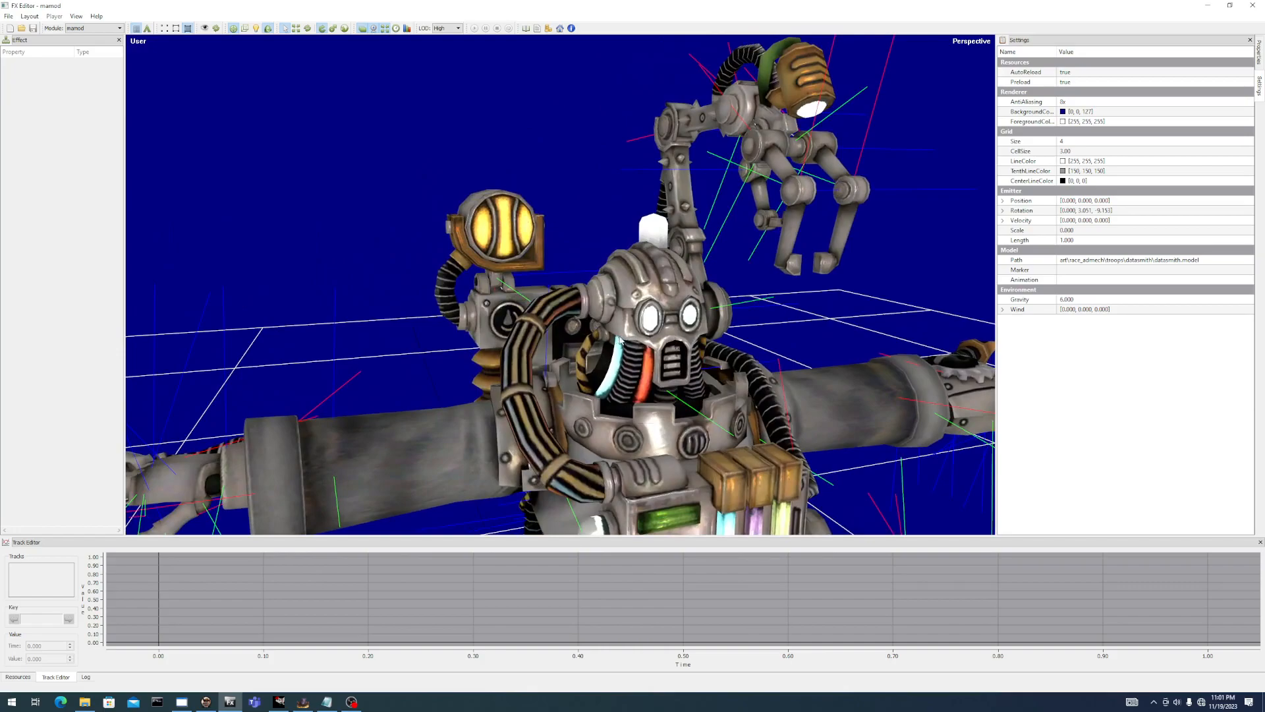
Return to 3ds Max and examine details of the baked ambient occlusion map in the render window.
{"action": "key", "text": "alt+Tab"}
{"action": "key", "text": "alt+Tab"}
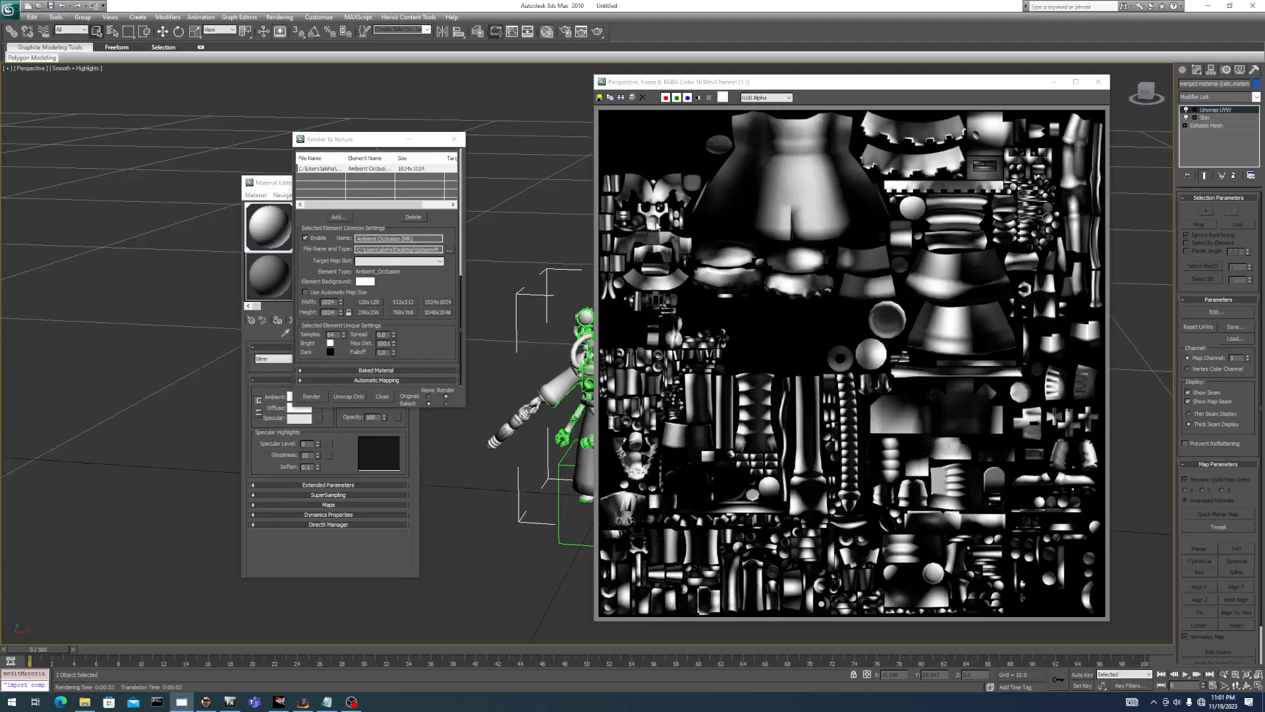
{"action": "scroll", "coordinate": [658, 226], "scroll_direction": "up", "scroll_amount": 2}
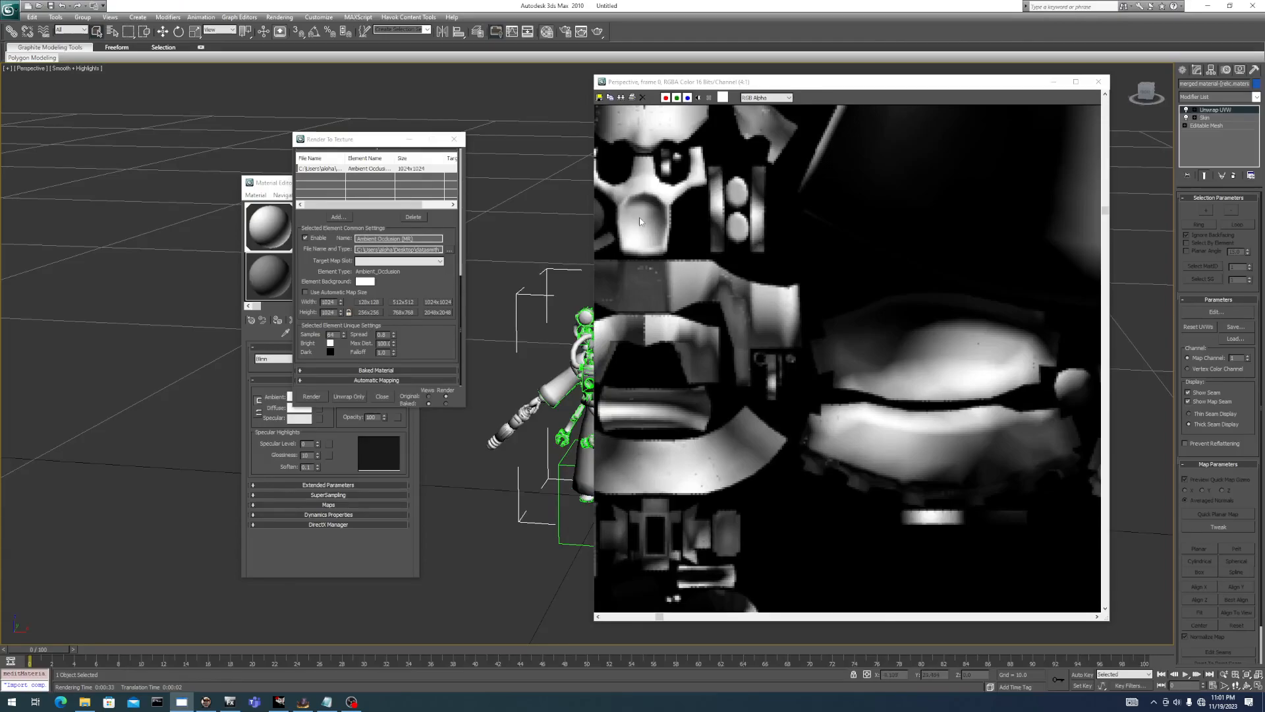
{"action": "scroll", "coordinate": [639, 221], "scroll_direction": "down", "scroll_amount": 2}
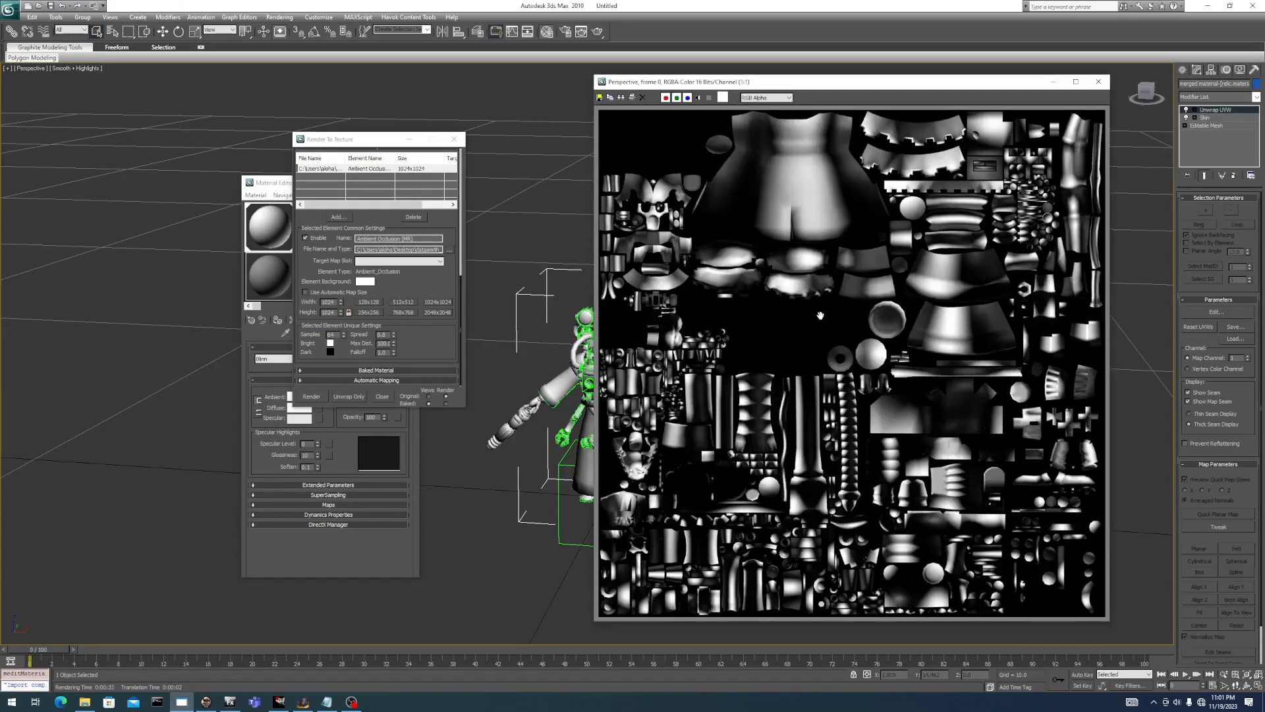
{"action": "scroll", "coordinate": [1063, 395], "scroll_direction": "up", "scroll_amount": 3}
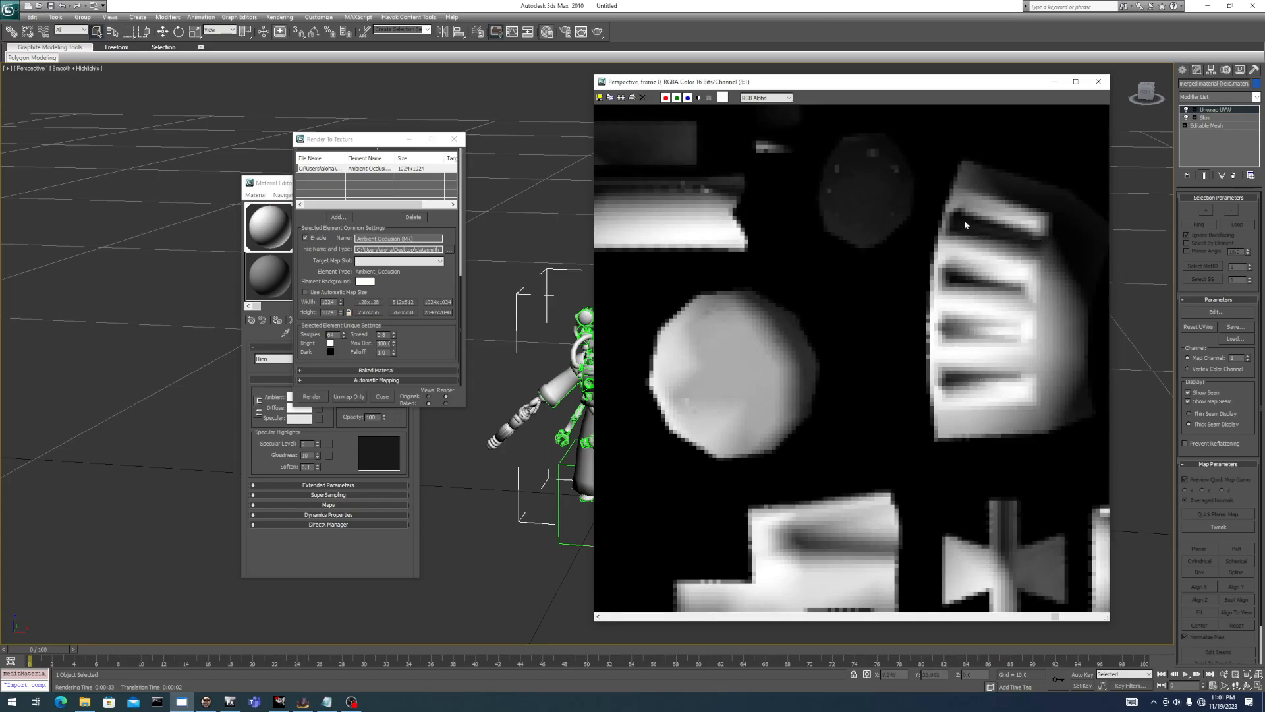
Switch to FX Editor and examine the shading on the character's lower robe, holstered gun, belt and torso from the front.
{"action": "key", "text": "alt+Tab"}
{"action": "key", "text": "alt+Tab"}
{"action": "scroll", "coordinate": [681, 408], "scroll_direction": "down", "scroll_amount": 3}
{"action": "middle_click_drag", "start_coordinate": [681, 408], "coordinate": [672, 329]}
{"action": "left_click_drag", "start_coordinate": [678, 389], "coordinate": [677, 373]}
{"action": "scroll", "coordinate": [675, 369], "scroll_direction": "up", "scroll_amount": 3}
{"action": "middle_click_drag", "start_coordinate": [677, 408], "coordinate": [669, 318]}
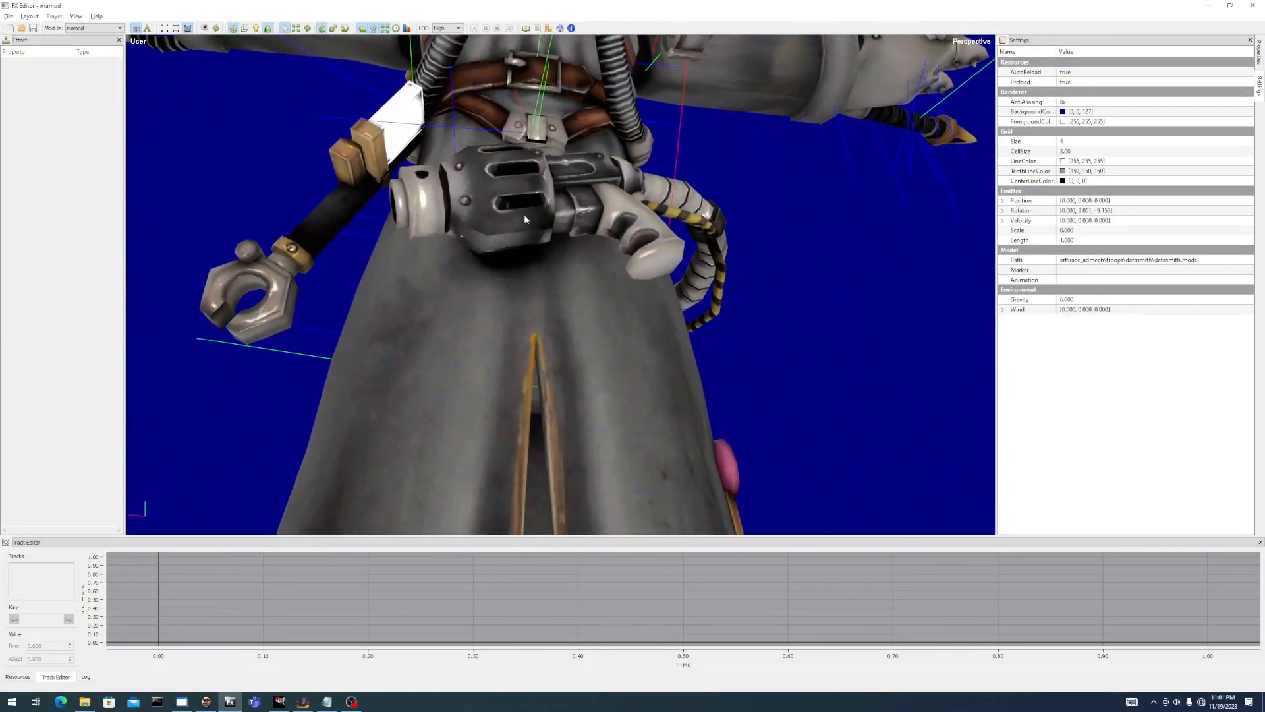
{"action": "scroll", "coordinate": [503, 213], "scroll_direction": "down", "scroll_amount": 5}
{"action": "scroll", "coordinate": [557, 339], "scroll_direction": "up", "scroll_amount": 2}
{"action": "left_click_drag", "start_coordinate": [556, 359], "coordinate": [472, 416]}
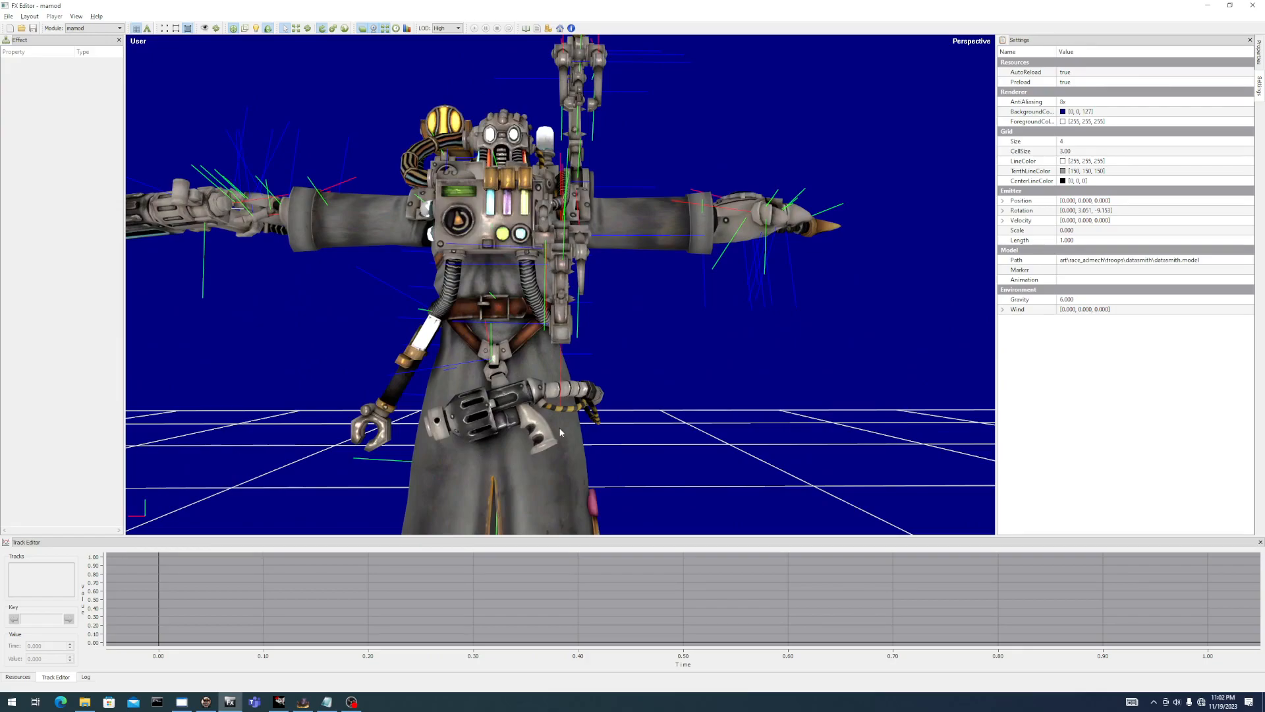
{"action": "left_click_drag", "start_coordinate": [590, 369], "coordinate": [599, 379]}
Return to 3ds Max and close the render window showing the baked ambient occlusion map.
{"action": "key", "text": "alt+Tab"}
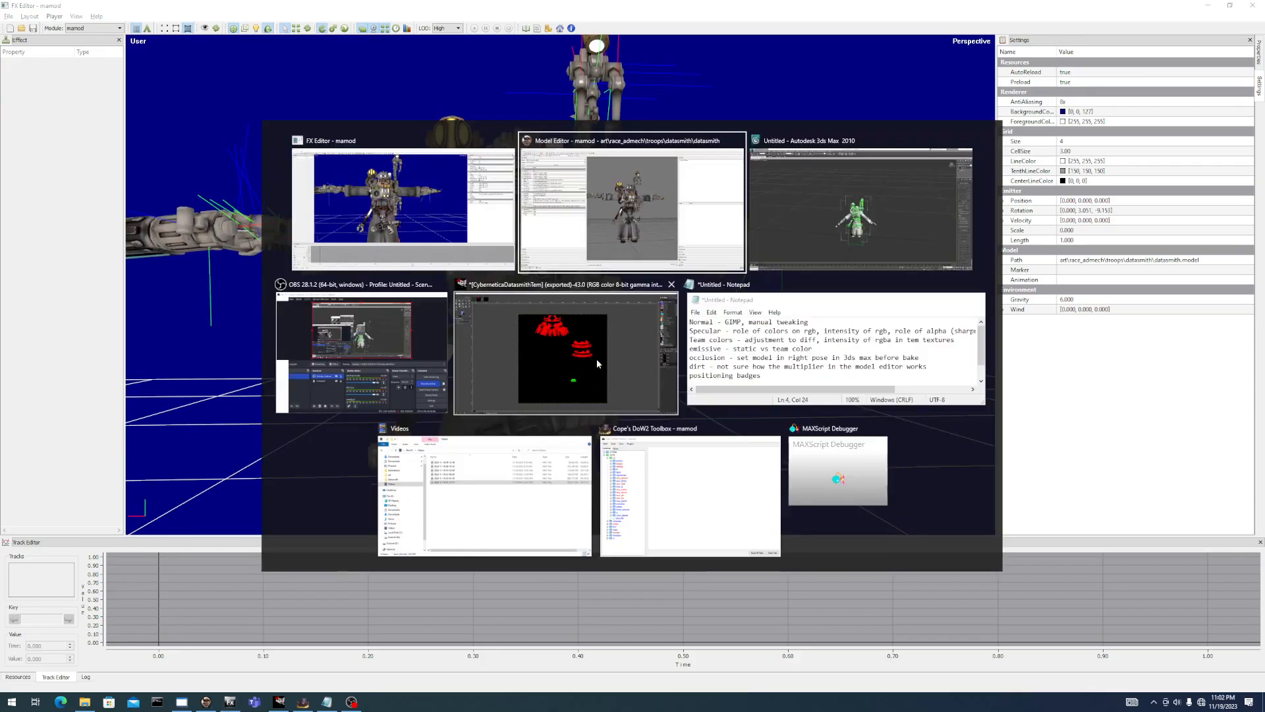
{"action": "key", "text": "alt+Tab"}
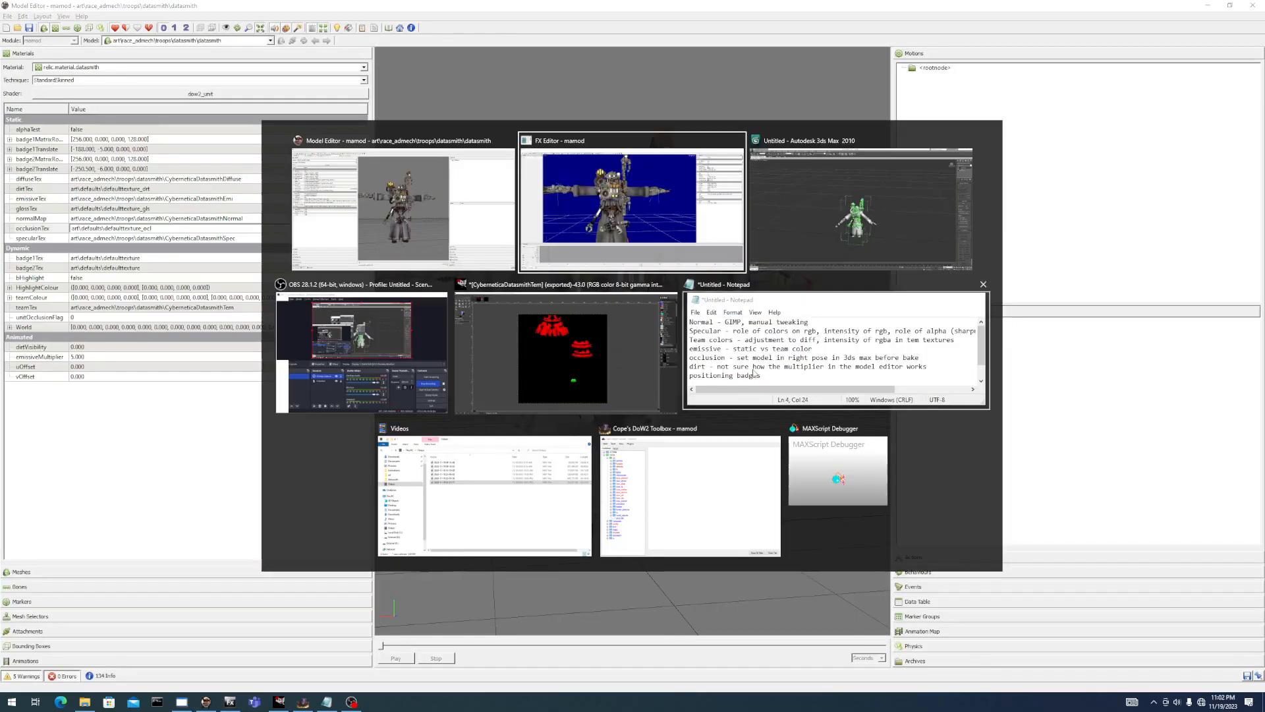
{"action": "left_click", "coordinate": [864, 242]}
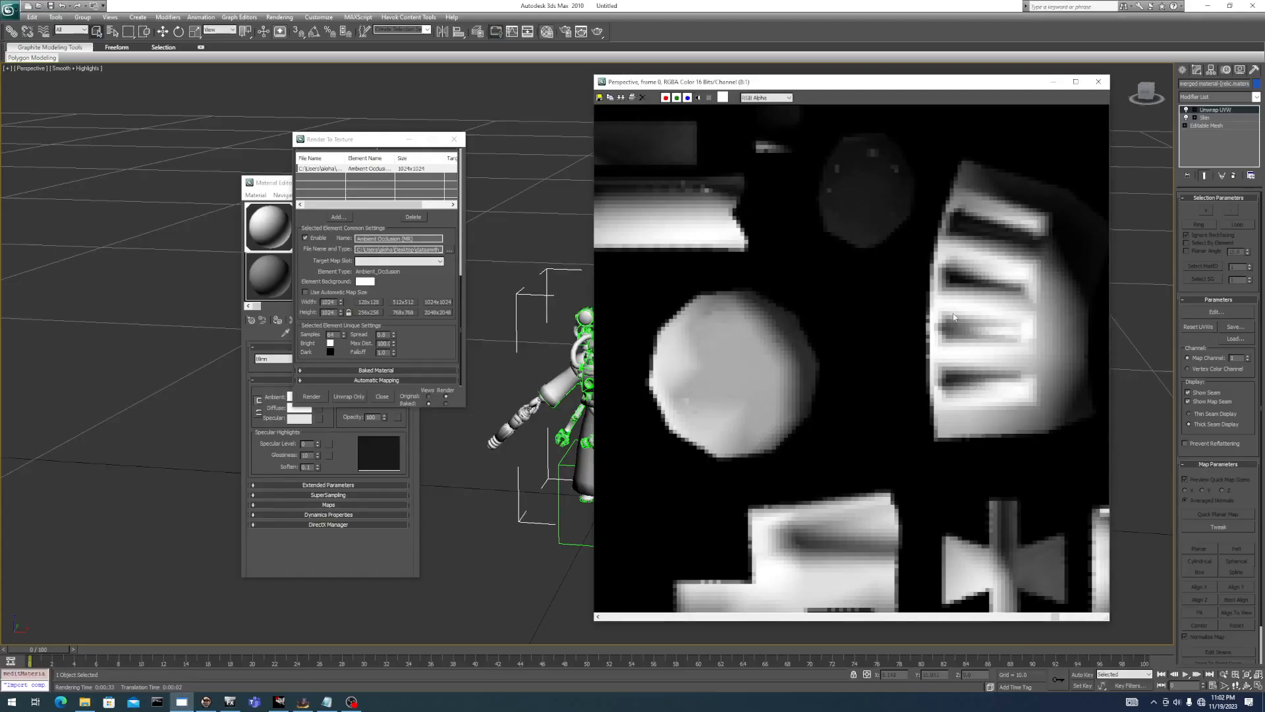
{"action": "left_click_drag", "start_coordinate": [778, 81], "coordinate": [585, 71]}
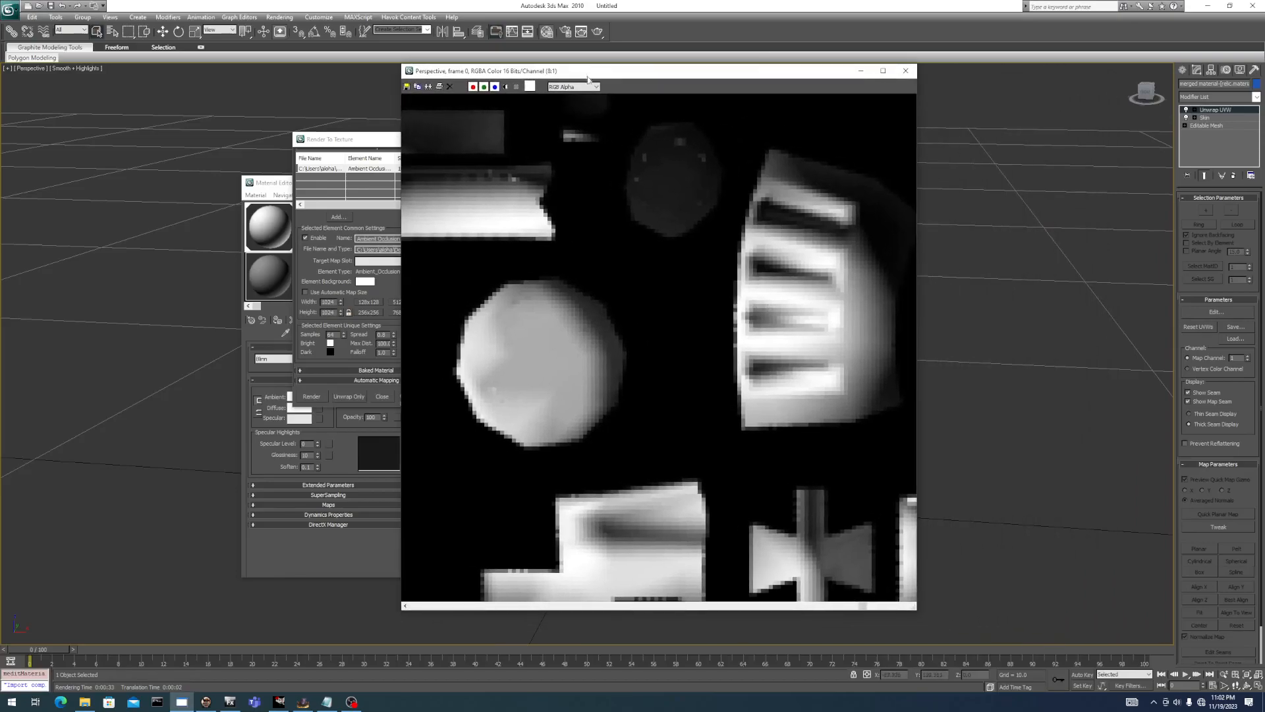
{"action": "left_click", "coordinate": [905, 71]}
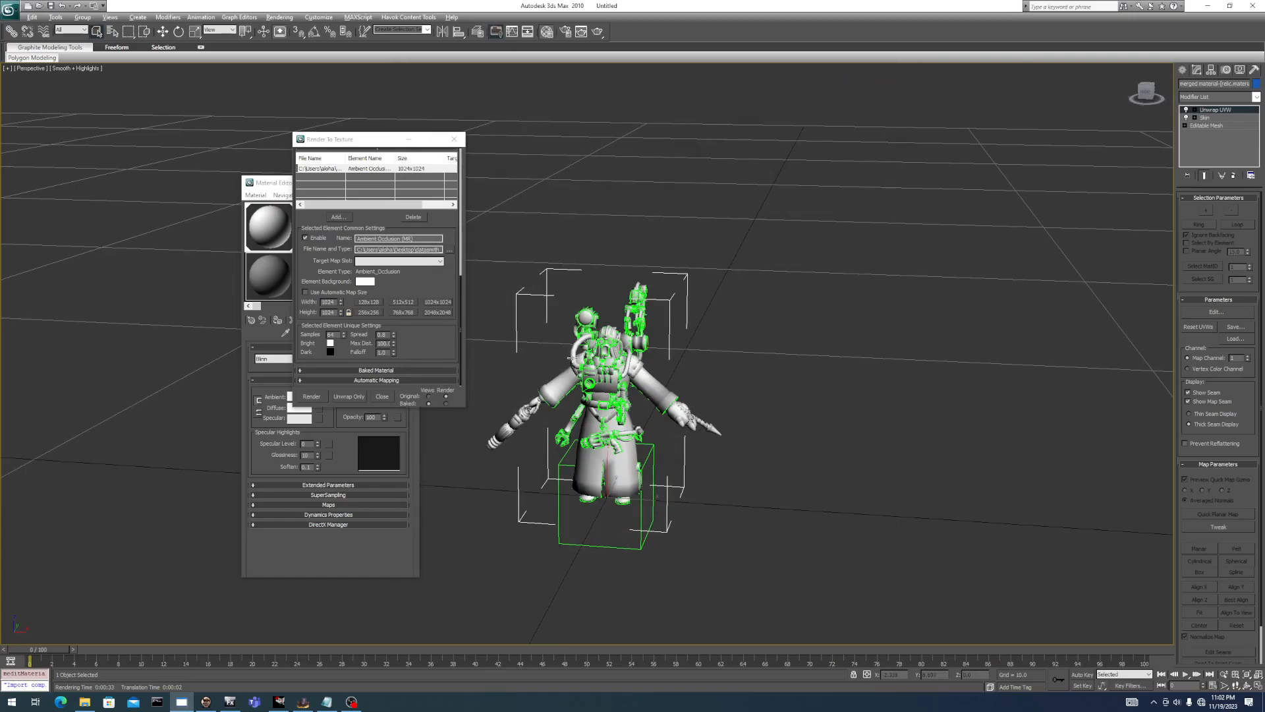
Switch back to FX Editor and examine the character's head, chest, outstretched arms and mechanical claws from several angles.
{"action": "key", "text": "alt+Tab"}
{"action": "key", "text": "Tab"}
{"action": "middle_click_drag", "start_coordinate": [648, 350], "coordinate": [657, 261]}
{"action": "middle_click_drag", "start_coordinate": [660, 312], "coordinate": [675, 358]}
{"action": "middle_click_drag", "start_coordinate": [635, 299], "coordinate": [617, 285]}
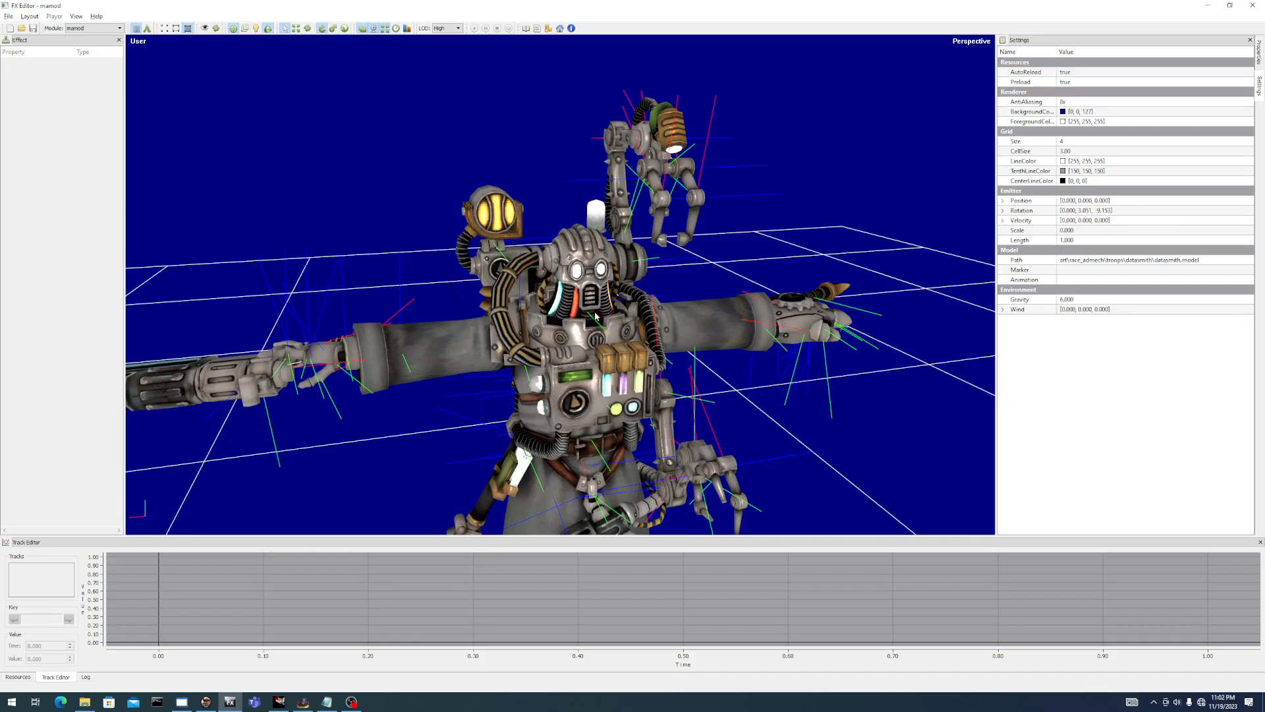
{"action": "mouse_move", "coordinate": [595, 317]}
{"action": "left_mouse_down", "text": "alt"}
{"action": "mouse_move", "coordinate": [594, 301]}
{"action": "mouse_move", "coordinate": [580, 303]}
{"action": "left_mouse_up", "text": "alt"}
{"action": "scroll", "coordinate": [594, 302], "scroll_direction": "down", "scroll_amount": 2}
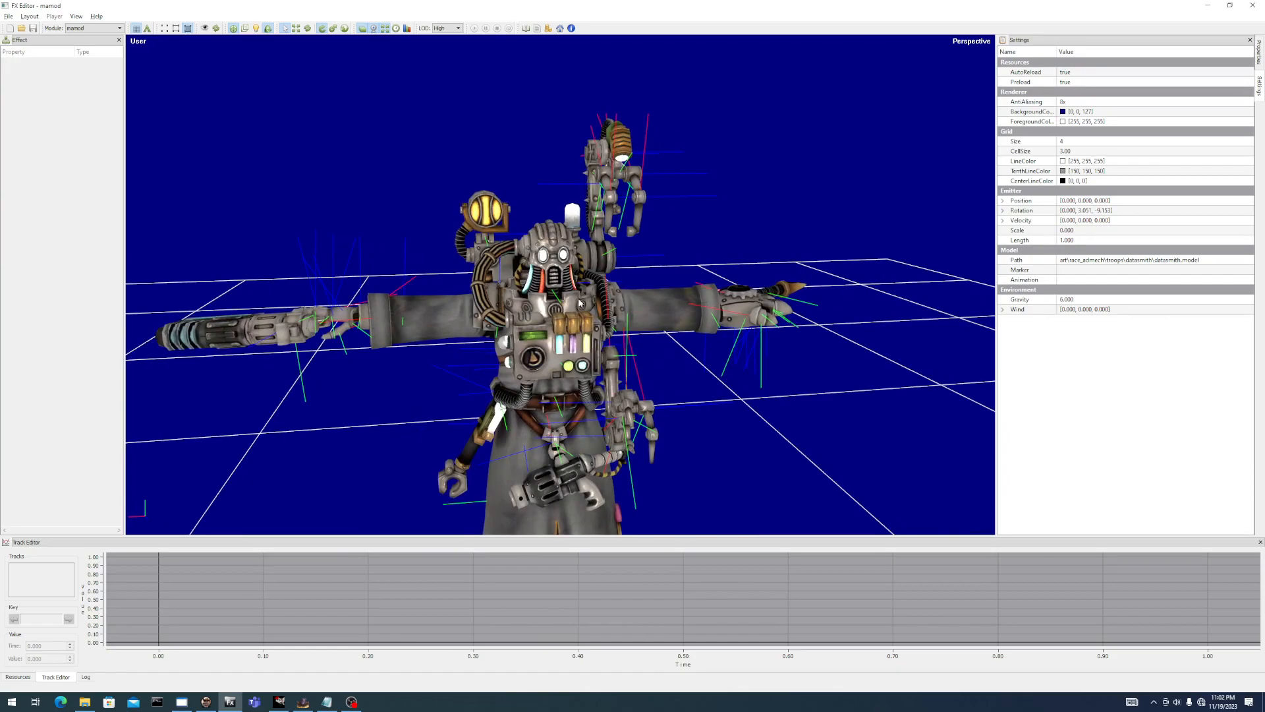
{"action": "mouse_move", "coordinate": [574, 302]}
{"action": "middle_mouse_down"}
{"action": "mouse_move", "coordinate": [552, 318]}
{"action": "mouse_move", "coordinate": [568, 321]}
{"action": "middle_mouse_up"}
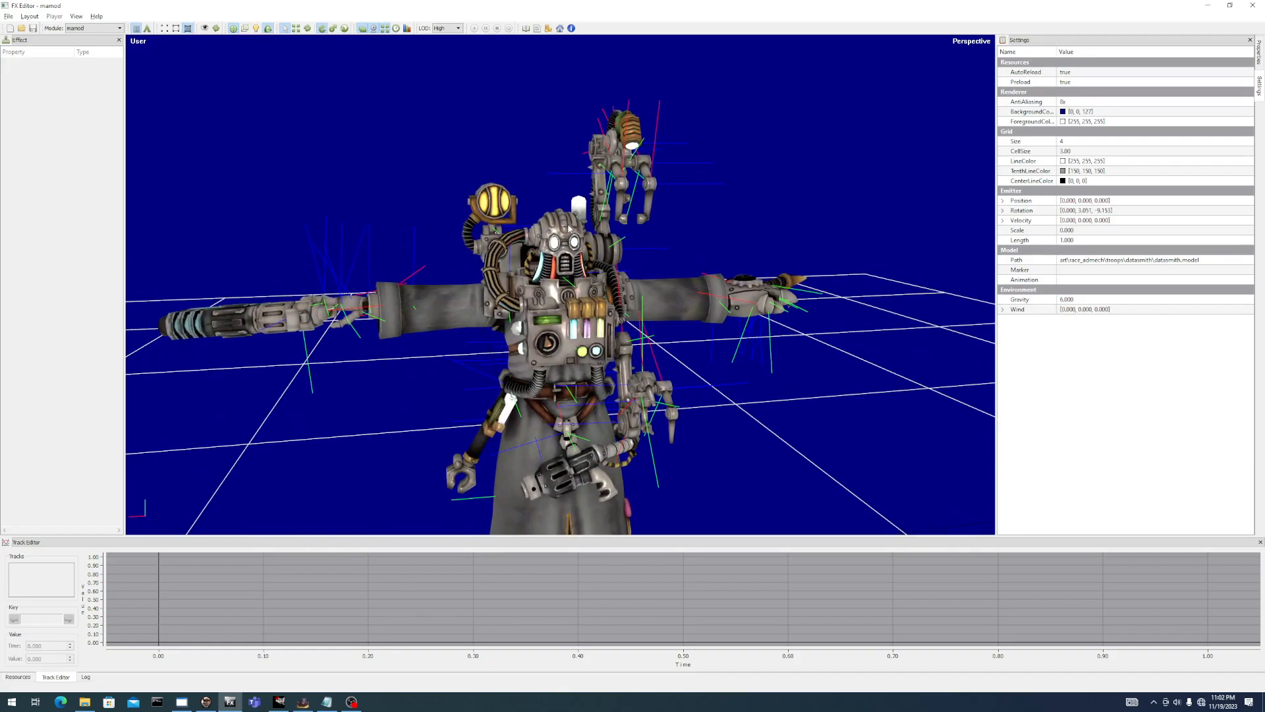
{"action": "scroll", "coordinate": [569, 228], "scroll_direction": "up", "scroll_amount": 5}
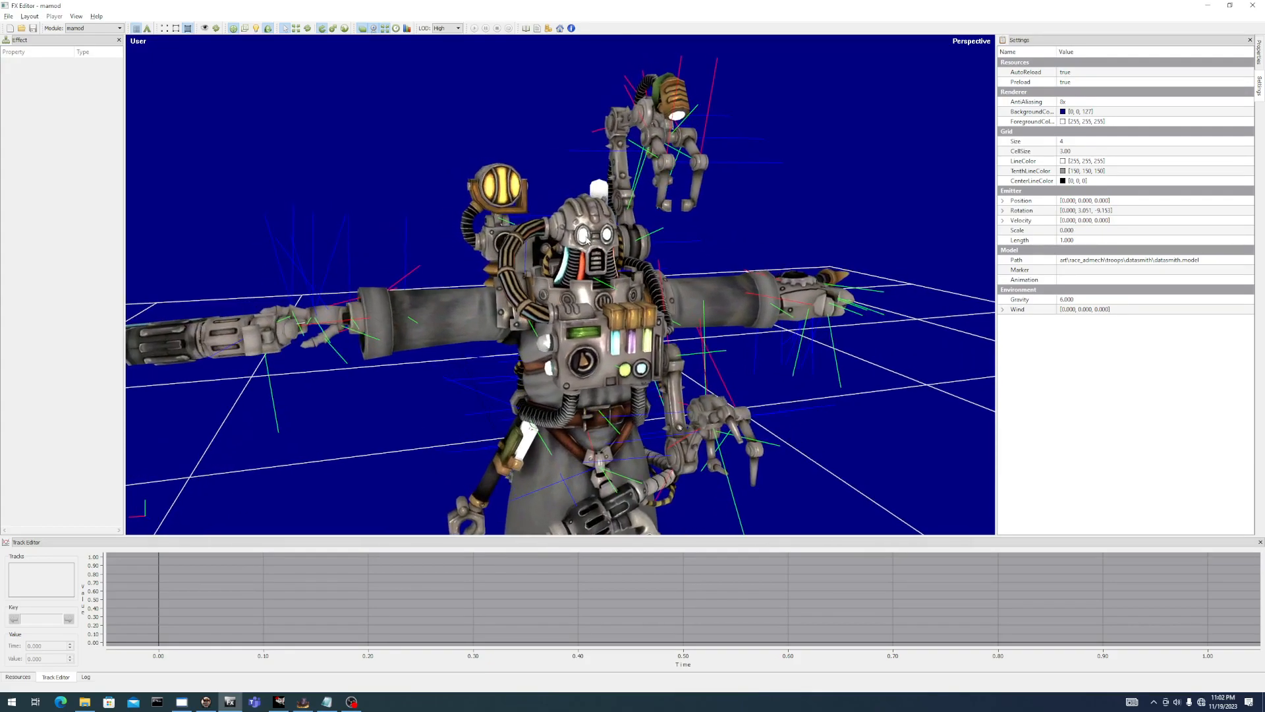
{"action": "middle_click_drag", "start_coordinate": [584, 240], "coordinate": [575, 243]}
{"action": "scroll", "coordinate": [579, 311], "scroll_direction": "up", "scroll_amount": 2}
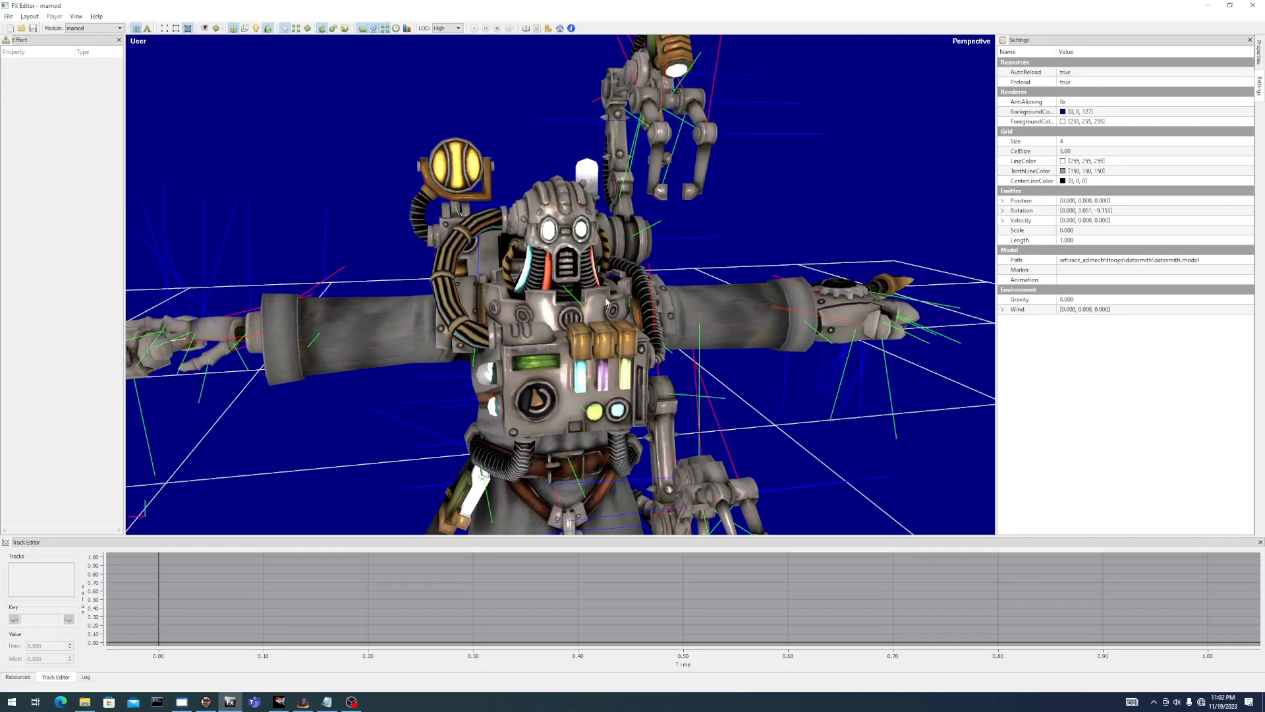
Open the baked datasmith_ao image from the desktop in GIMP and inspect it with its alpha channel hidden.
{"action": "left_click", "coordinate": [1212, 7]}
{"action": "key", "text": "alt+Tab"}
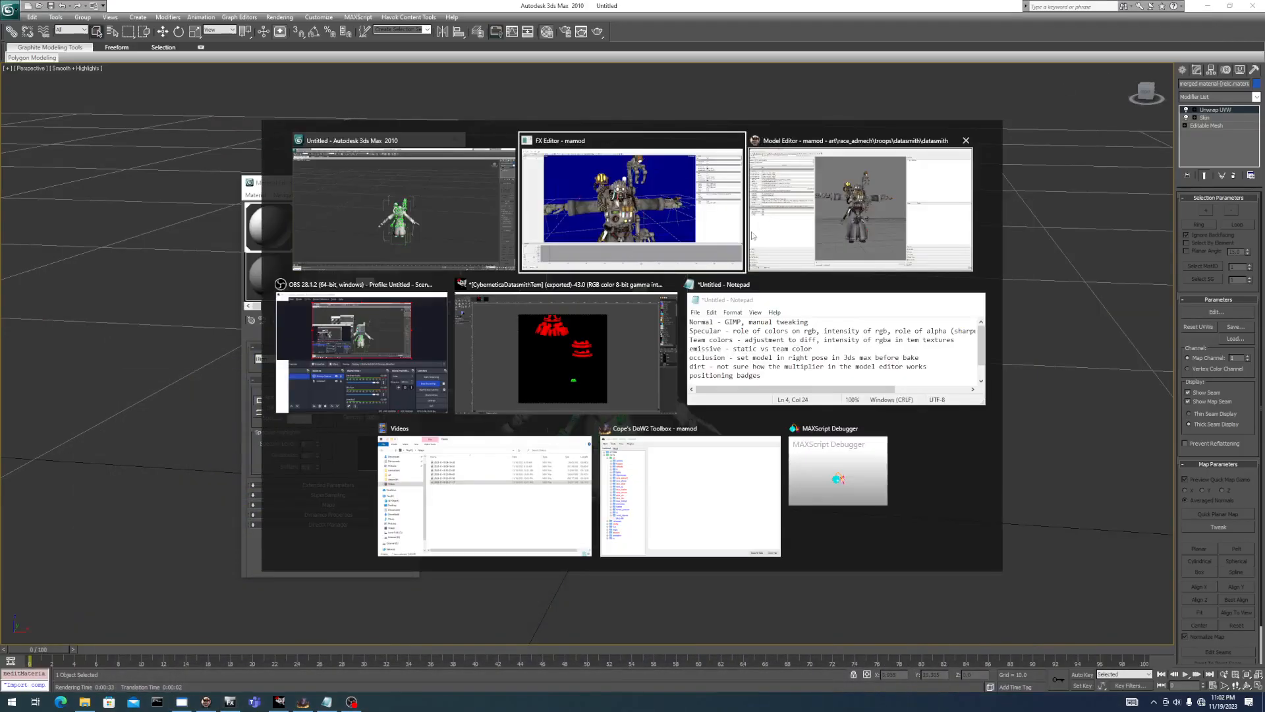
{"action": "key", "text": "super+d"}
{"action": "left_click_drag", "start_coordinate": [22, 267], "coordinate": [319, 318]}
{"action": "double_click", "coordinate": [313, 321]}
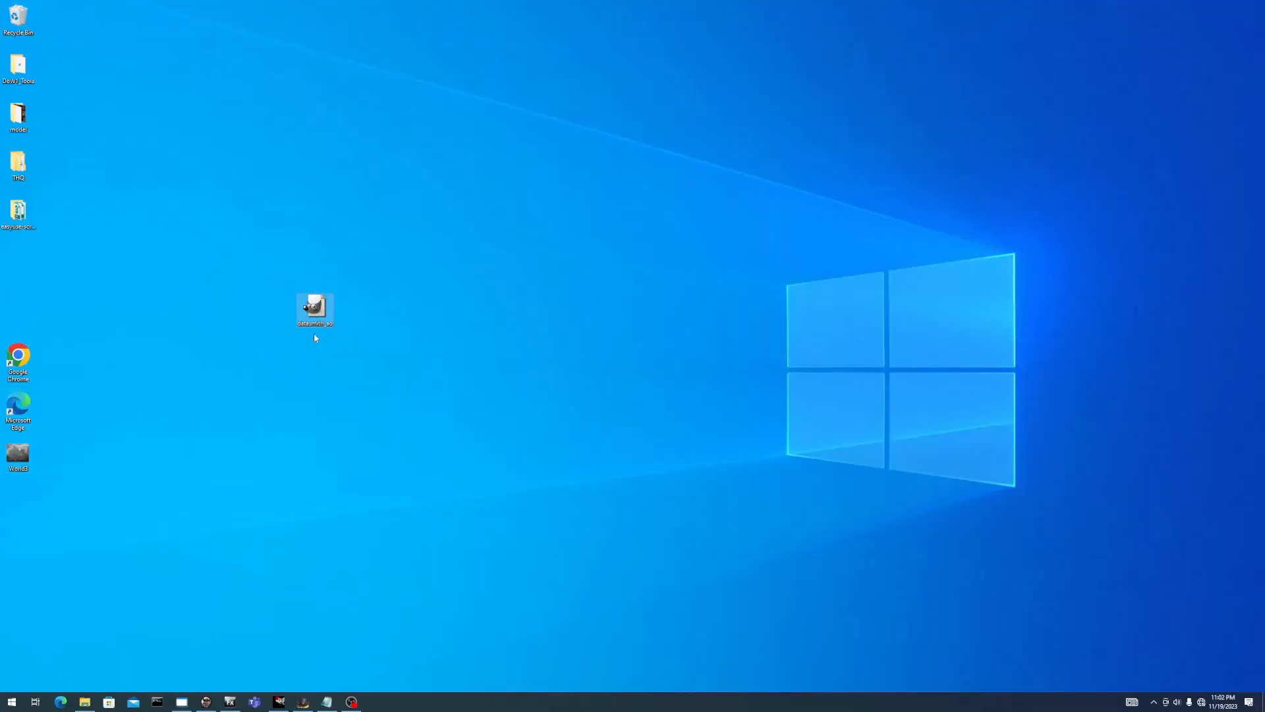
{"action": "left_click", "coordinate": [281, 702]}
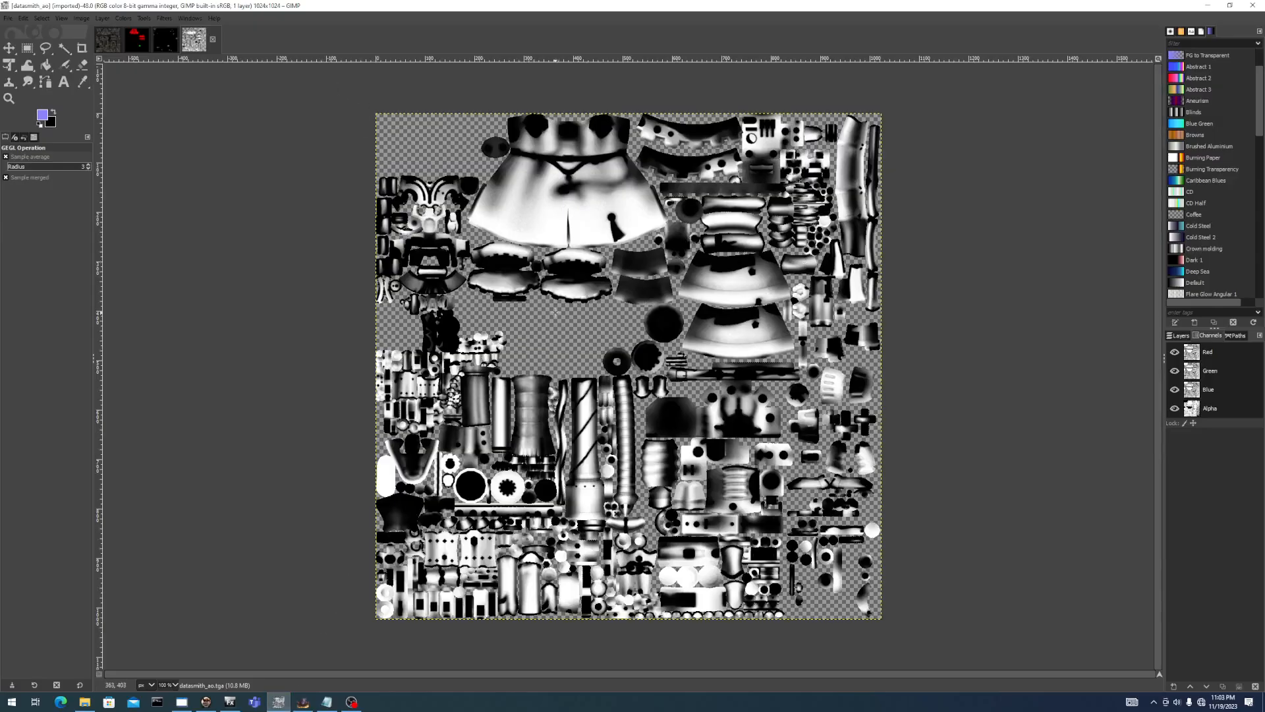
{"action": "left_click", "coordinate": [1175, 408]}
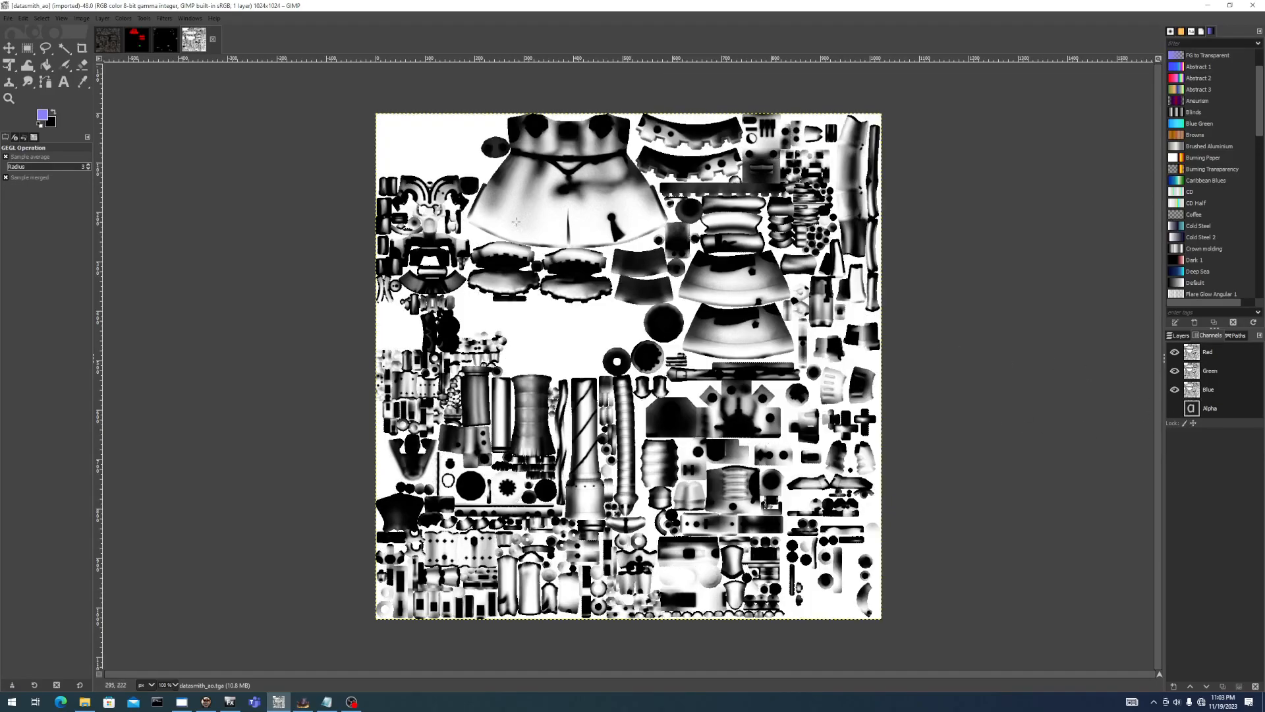
{"action": "left_click", "coordinate": [62, 49]}
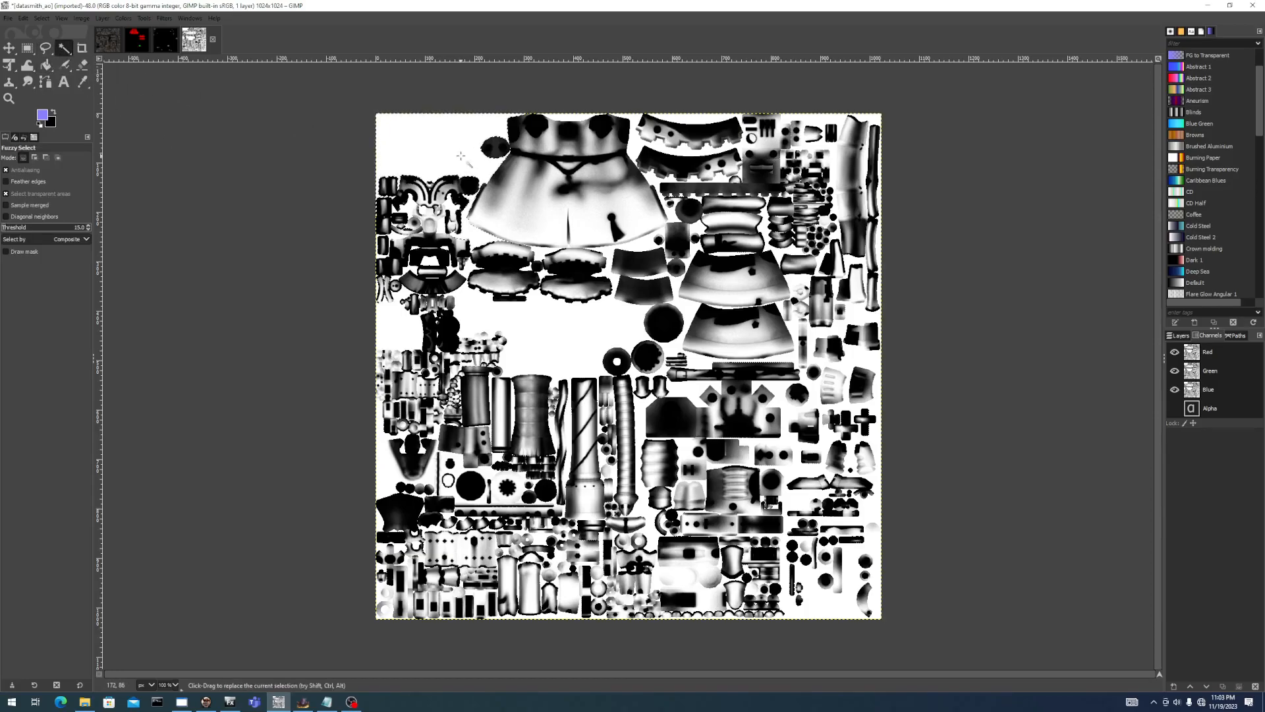
Return to 3ds Max and set the ambient occlusion map's element background color to black.
{"action": "key", "text": "alt+Tab"}
{"action": "key", "text": "alt+Tab"}
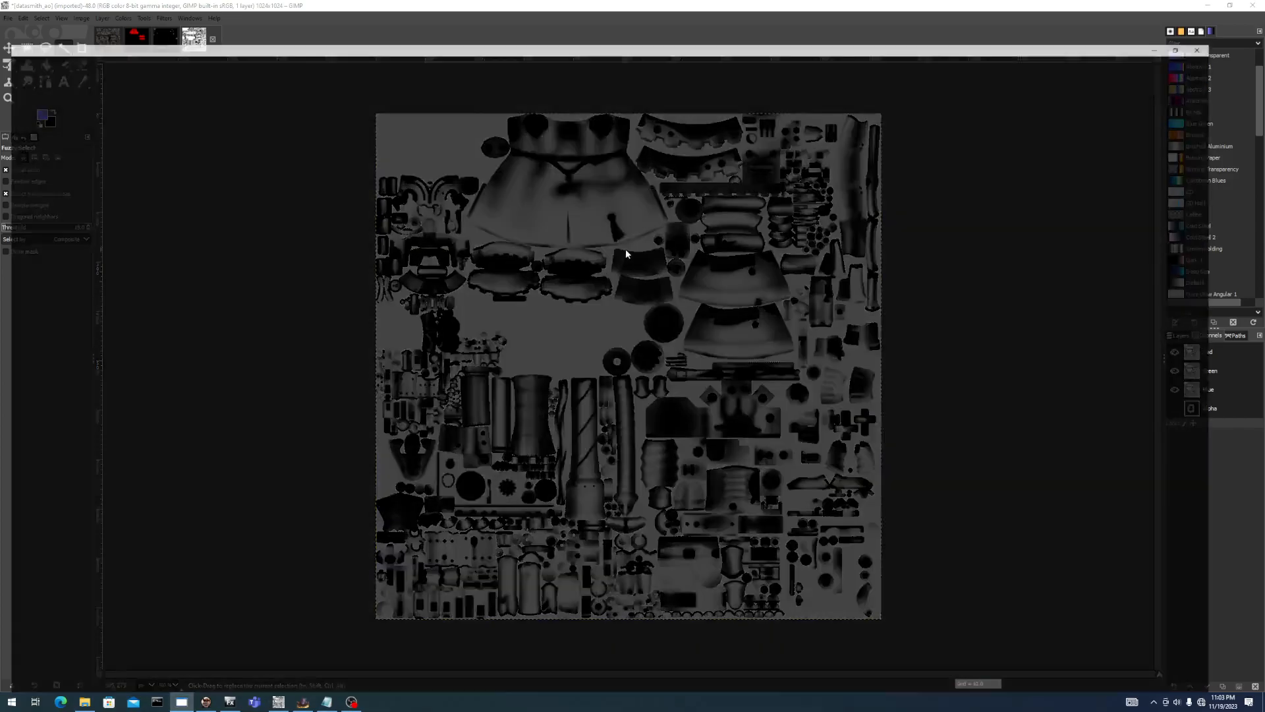
{"action": "left_click", "coordinate": [373, 283]}
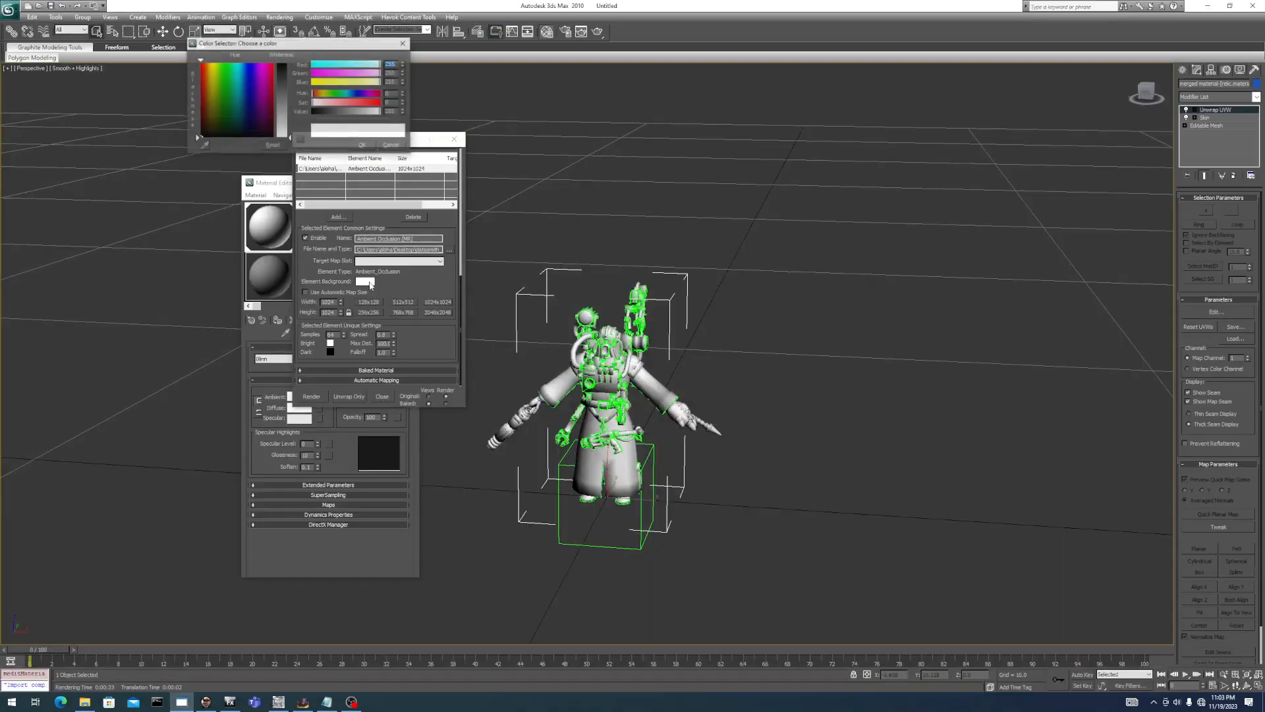
{"action": "left_click", "coordinate": [200, 137]}
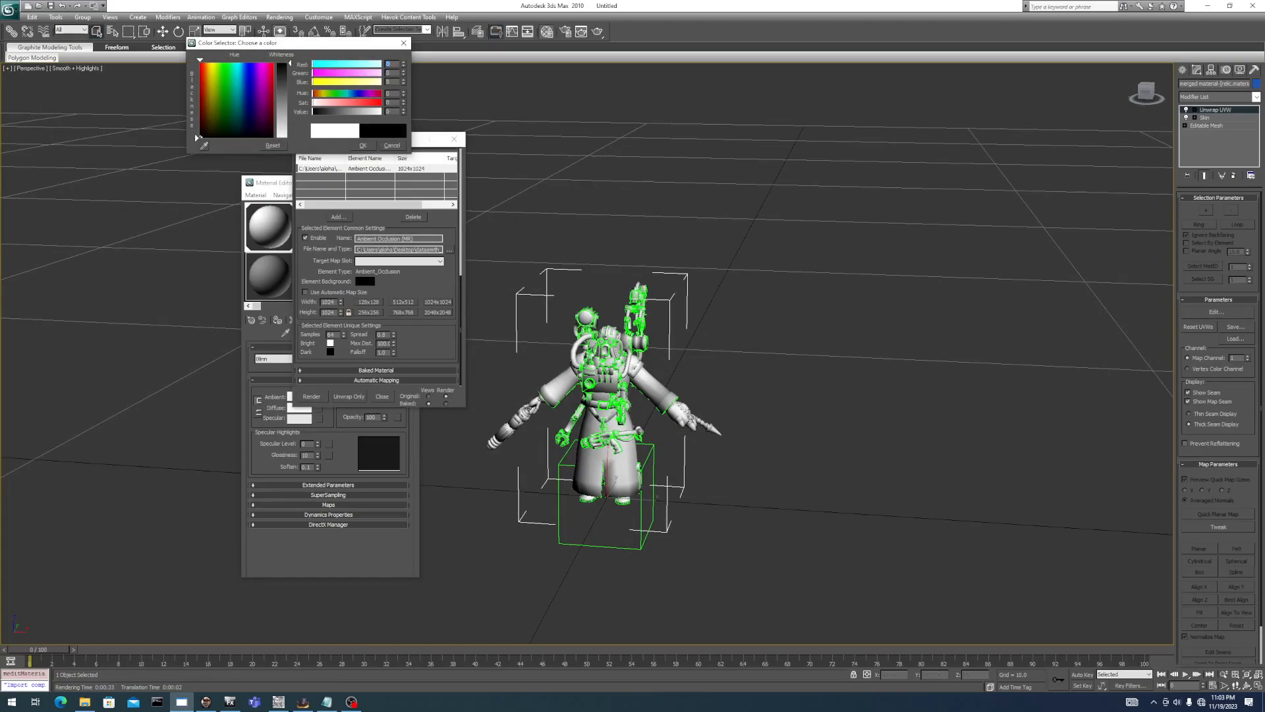
{"action": "left_click", "coordinate": [364, 146]}
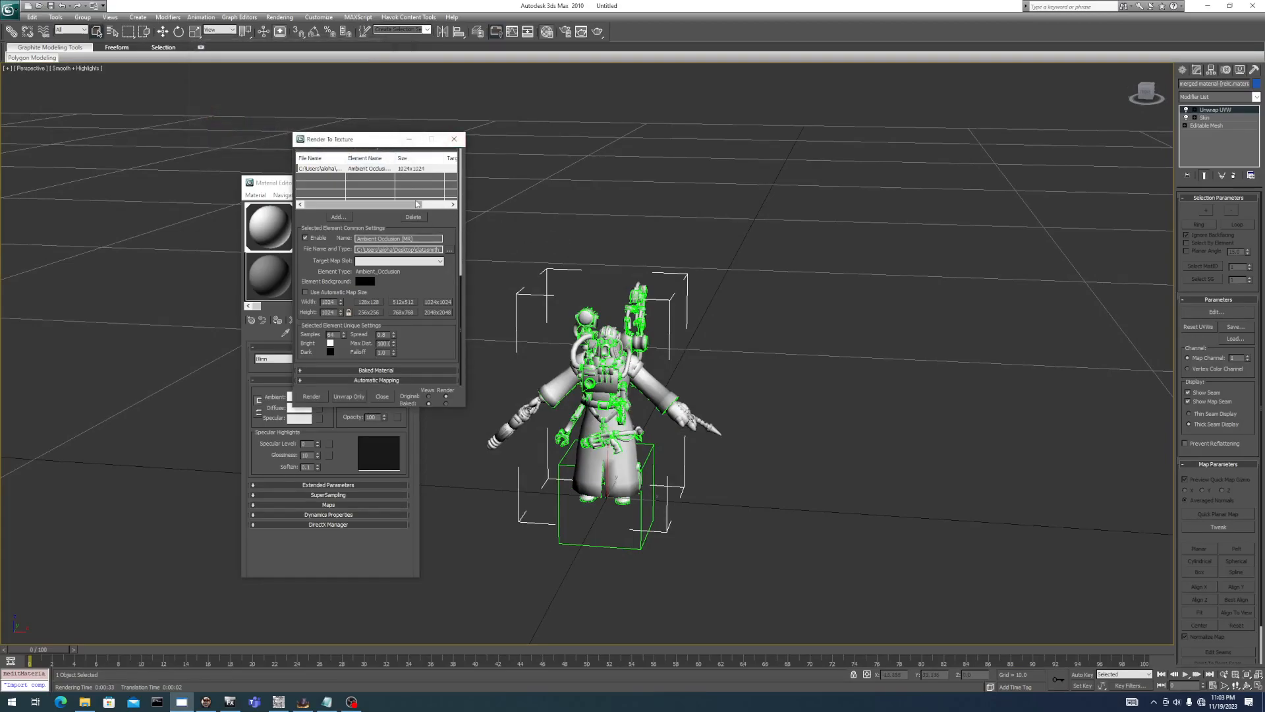
Render the ambient occlusion map again with the black background, continuing without a target map slot.
{"action": "left_click", "coordinate": [310, 398]}
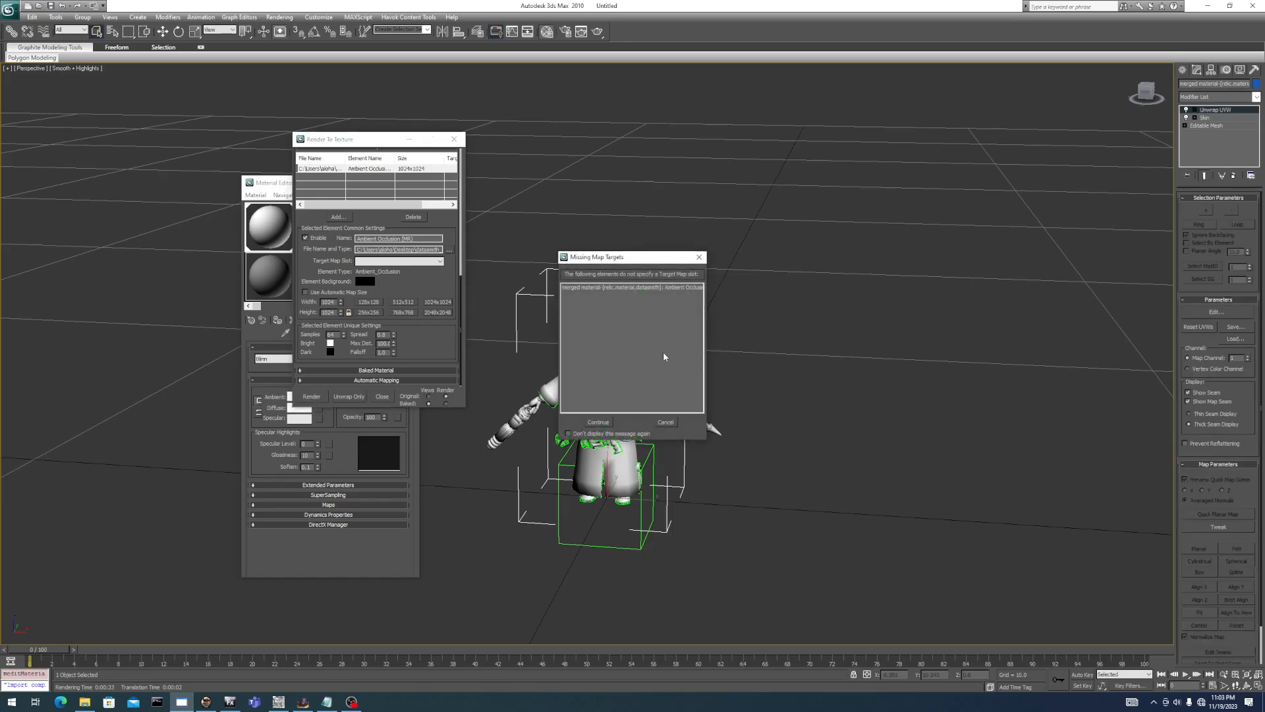
{"action": "left_click", "coordinate": [601, 422]}
{"action": "left_click", "coordinate": [604, 361]}
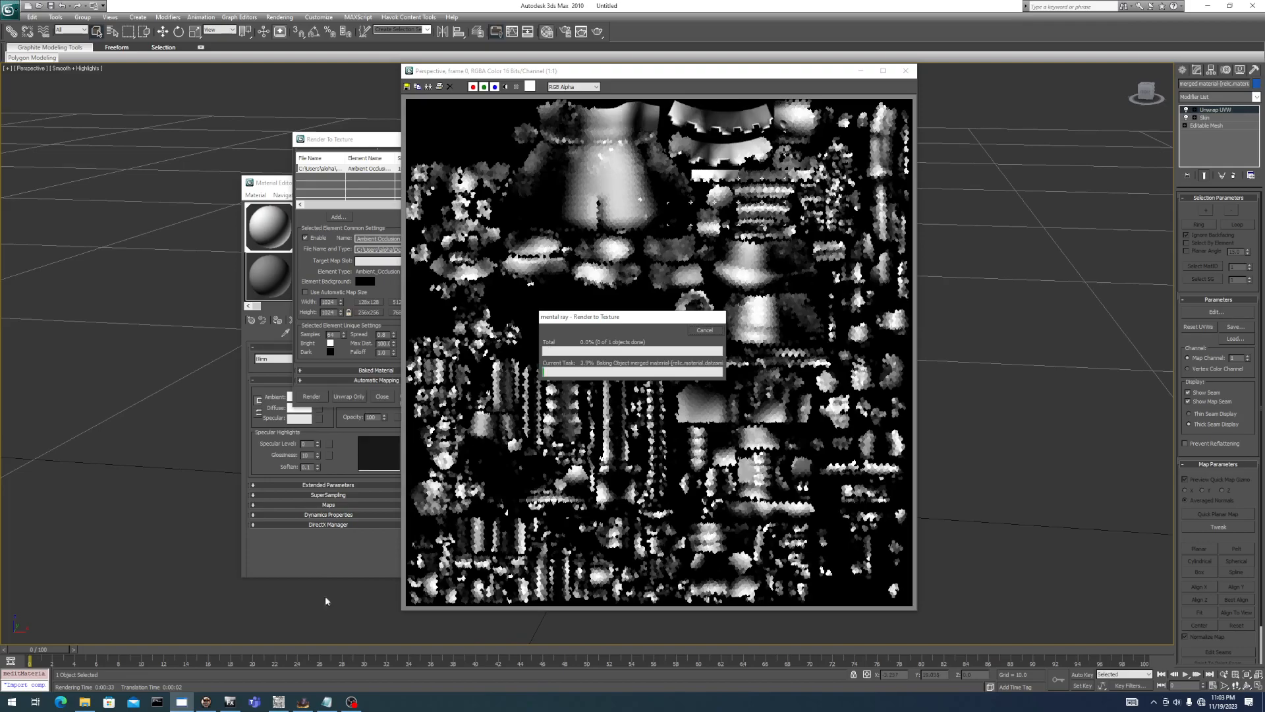
{"action": "left_click", "coordinate": [351, 702]}
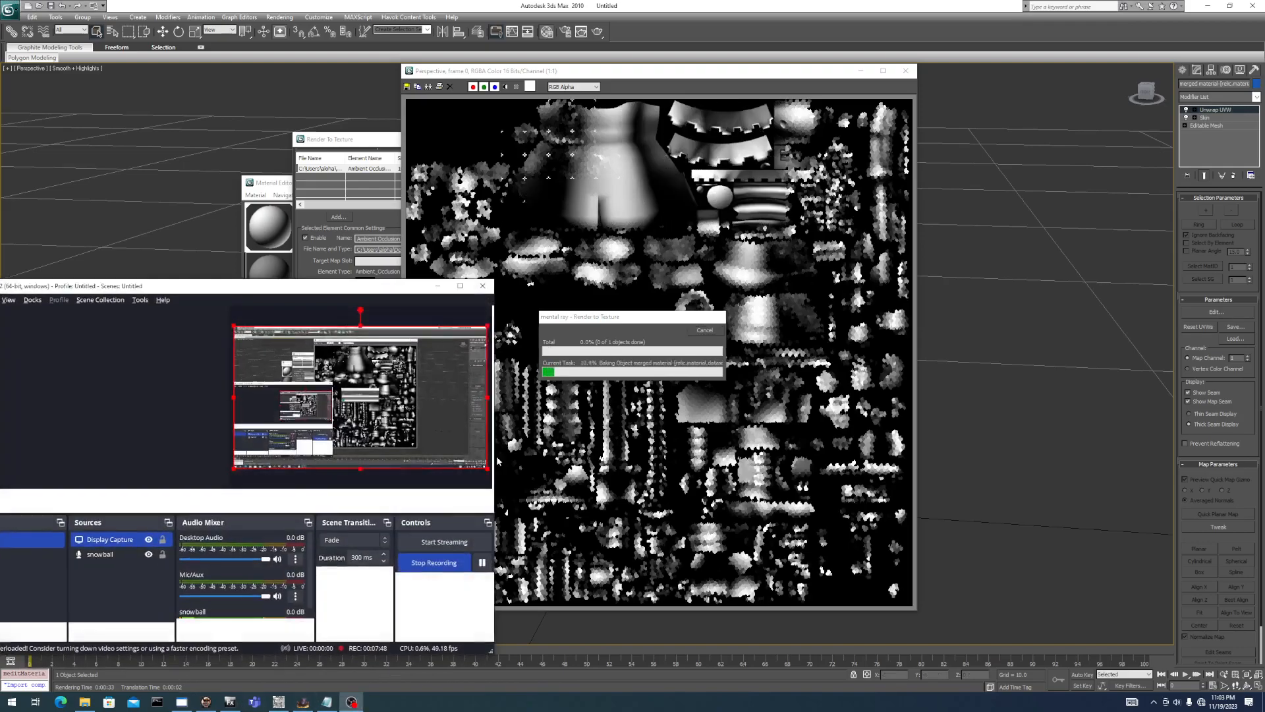
{"action": "left_click", "coordinate": [483, 565]}
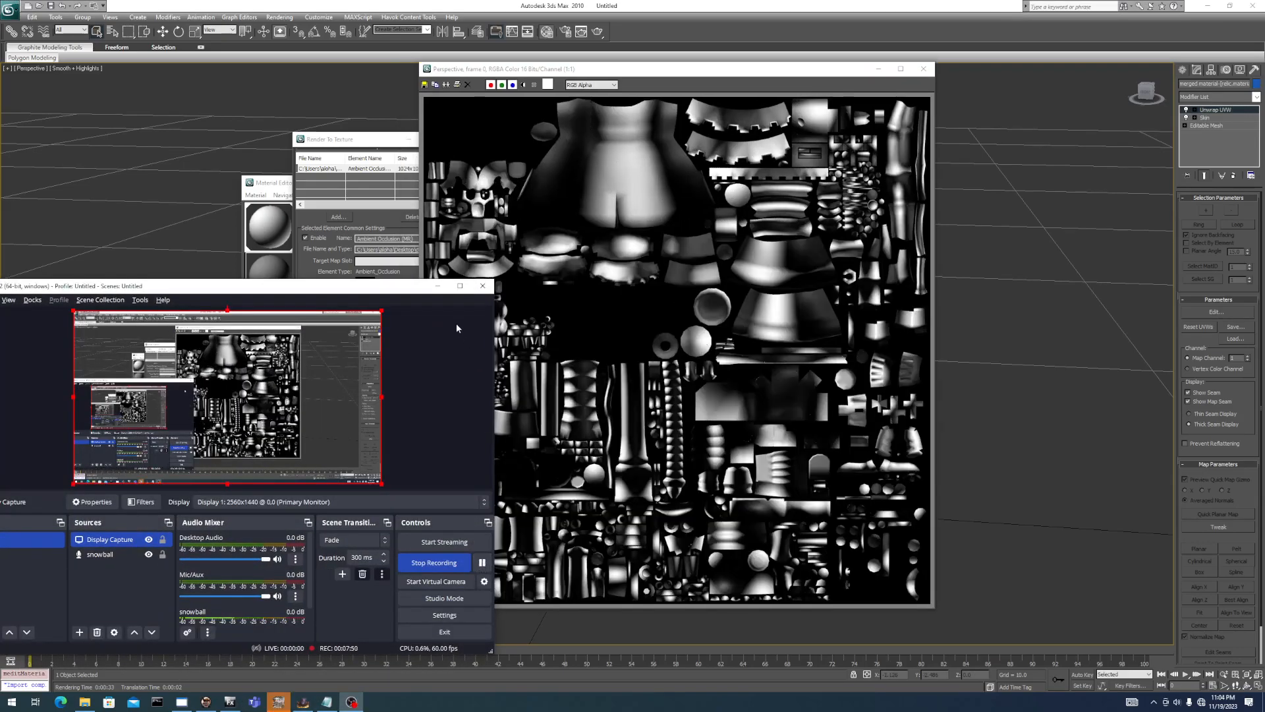
{"action": "left_click", "coordinate": [437, 286]}
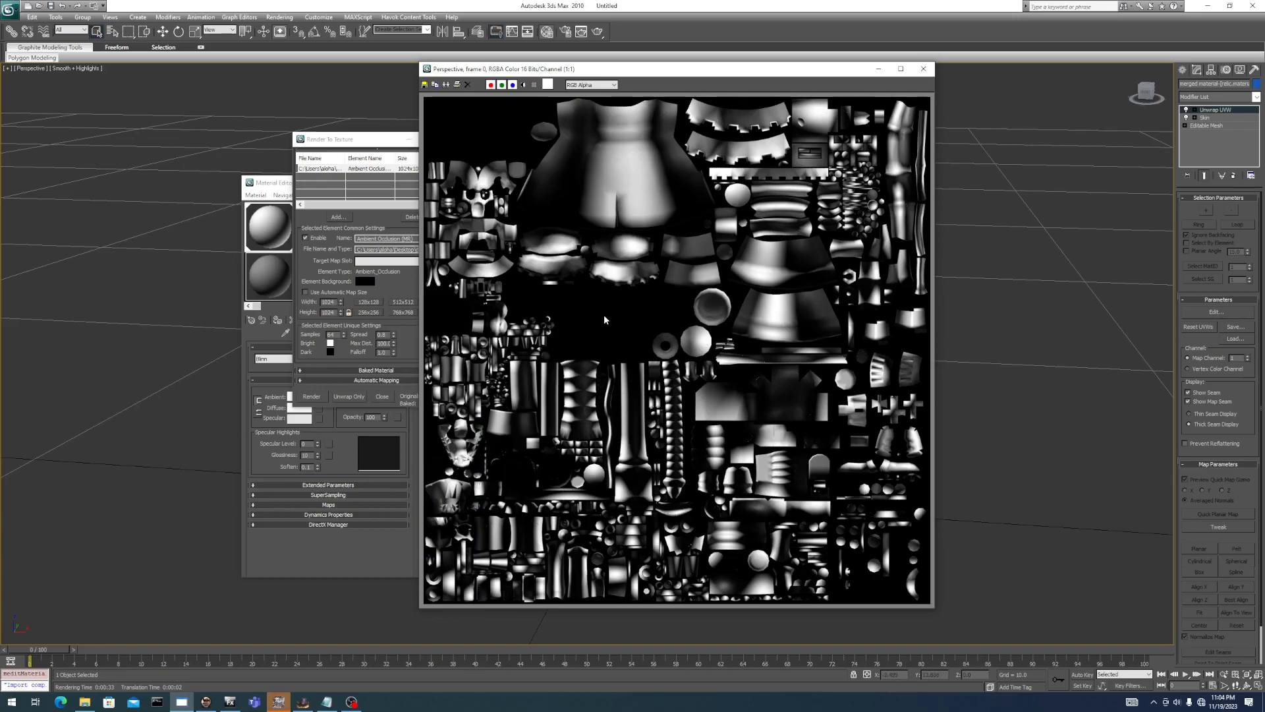
Minimize the render window, switch to the newly imported datasmith_ao image in GIMP and flatten it.
{"action": "left_click", "coordinate": [879, 68]}
{"action": "key", "text": "alt+Tab"}
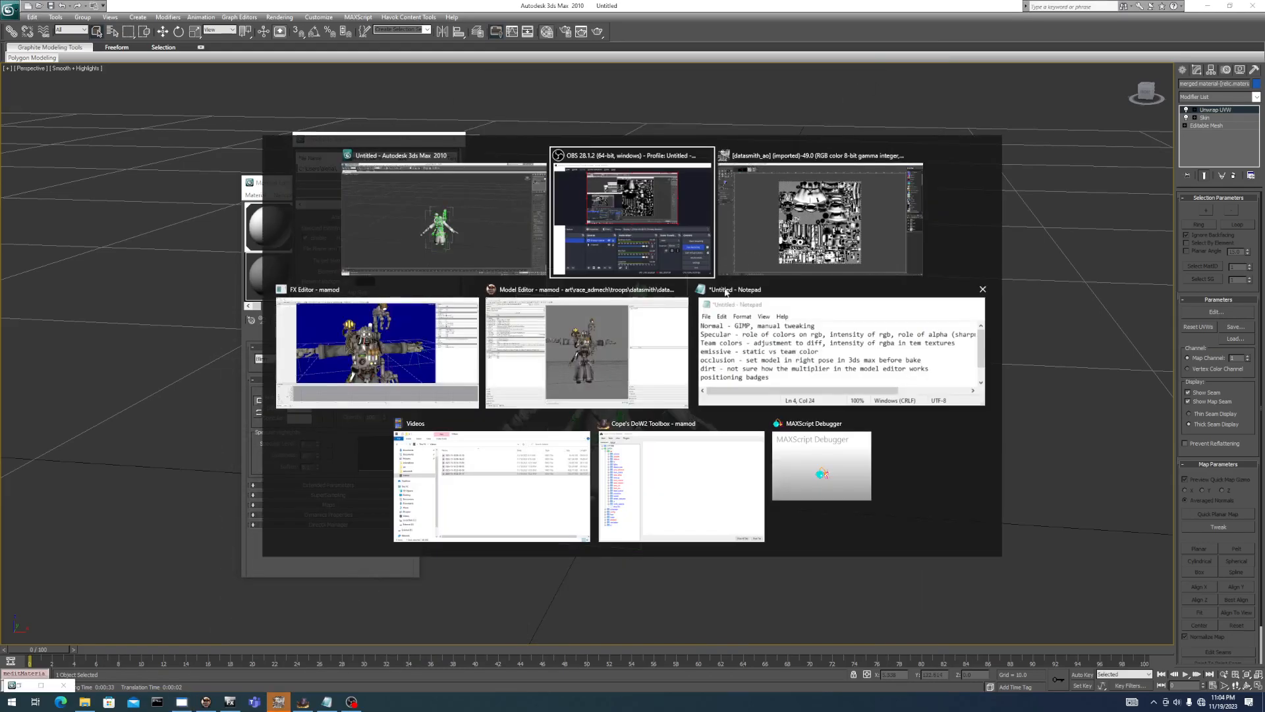
{"action": "key", "text": "alt+Tab"}
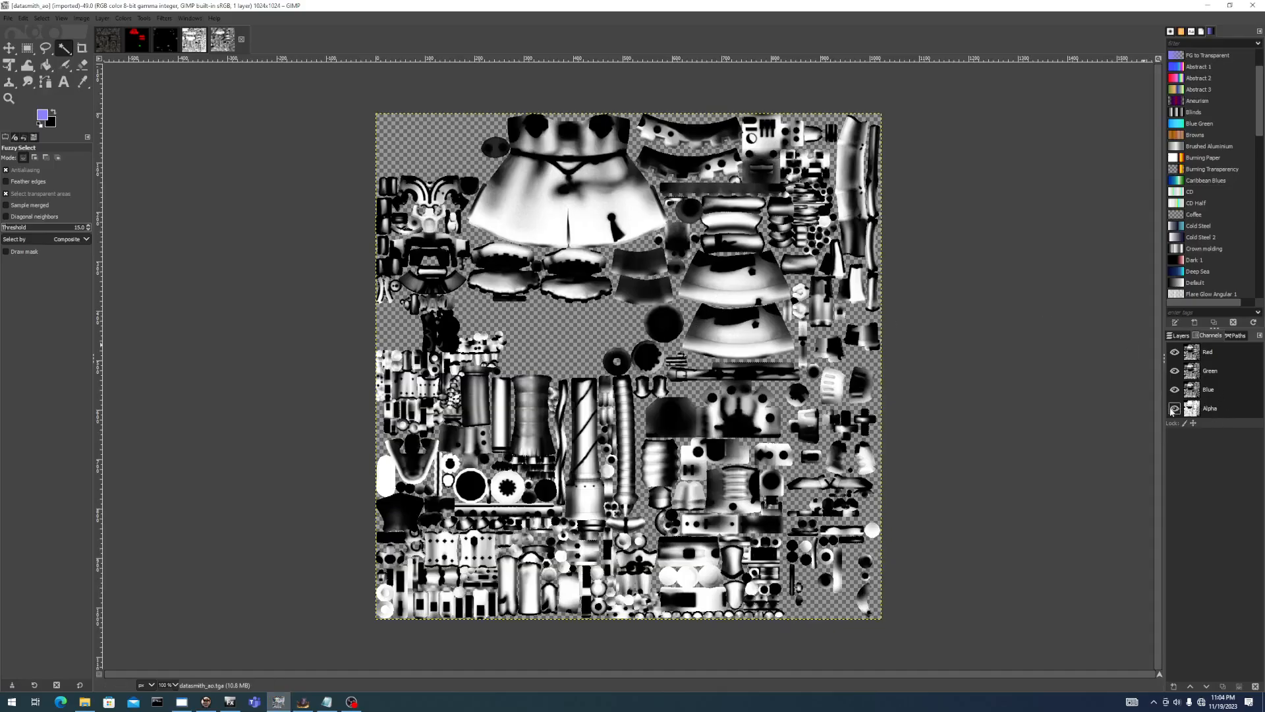
{"action": "left_click", "coordinate": [1184, 338]}
{"action": "right_click", "coordinate": [1219, 457]}
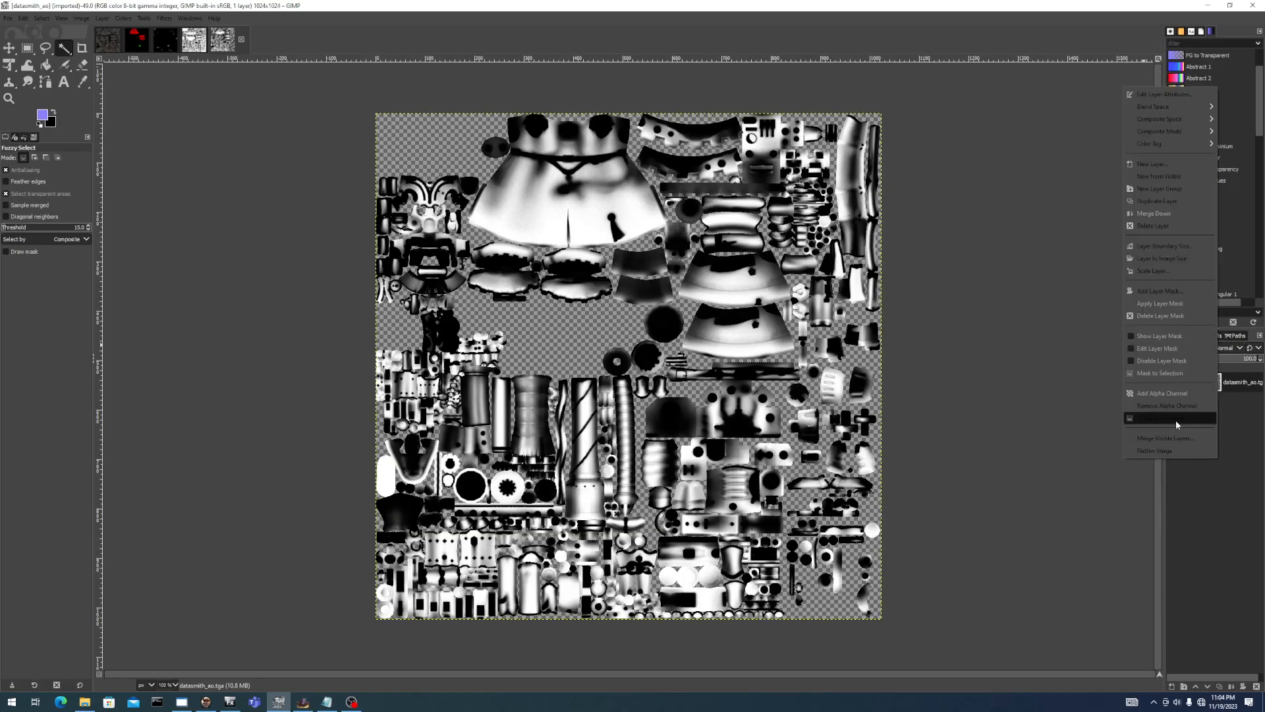
{"action": "left_click", "coordinate": [1161, 451]}
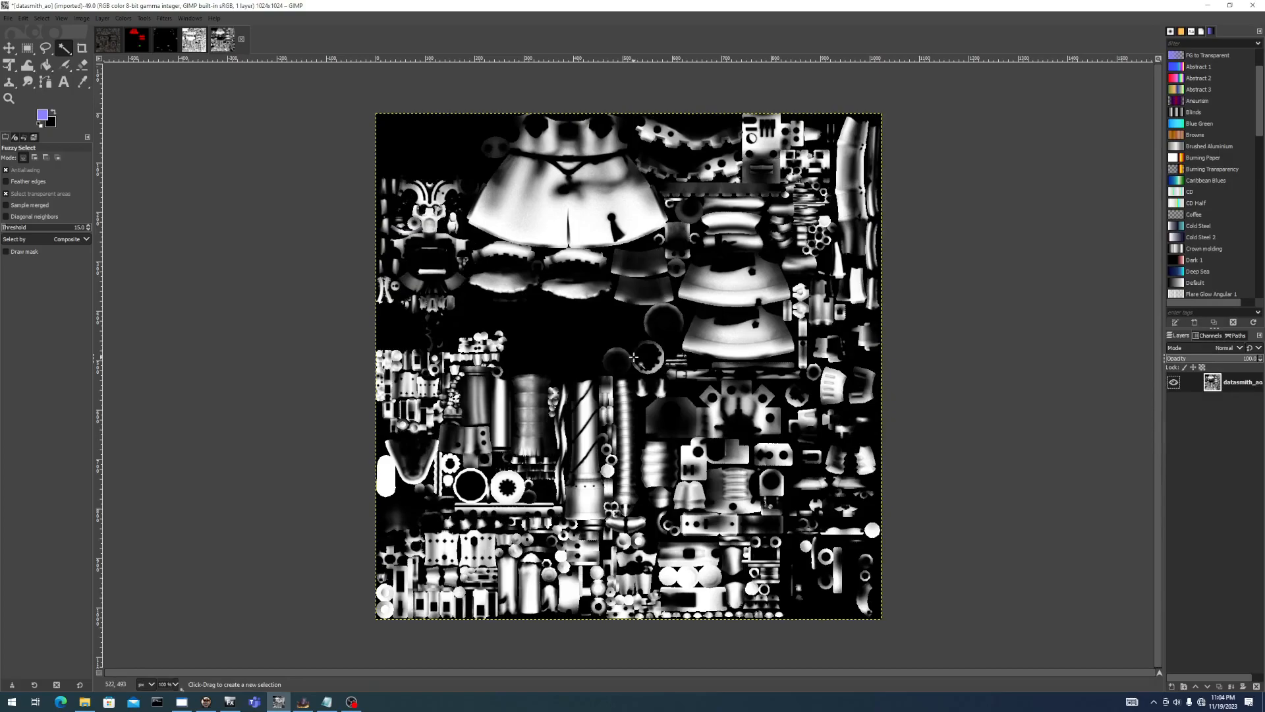
Start exporting the flattened image as a DDS file and choose CyberneticaDatasmith_temp.dds in the game's datasmith folder as the base name.
{"action": "key", "text": "ctrl+shift+e"}
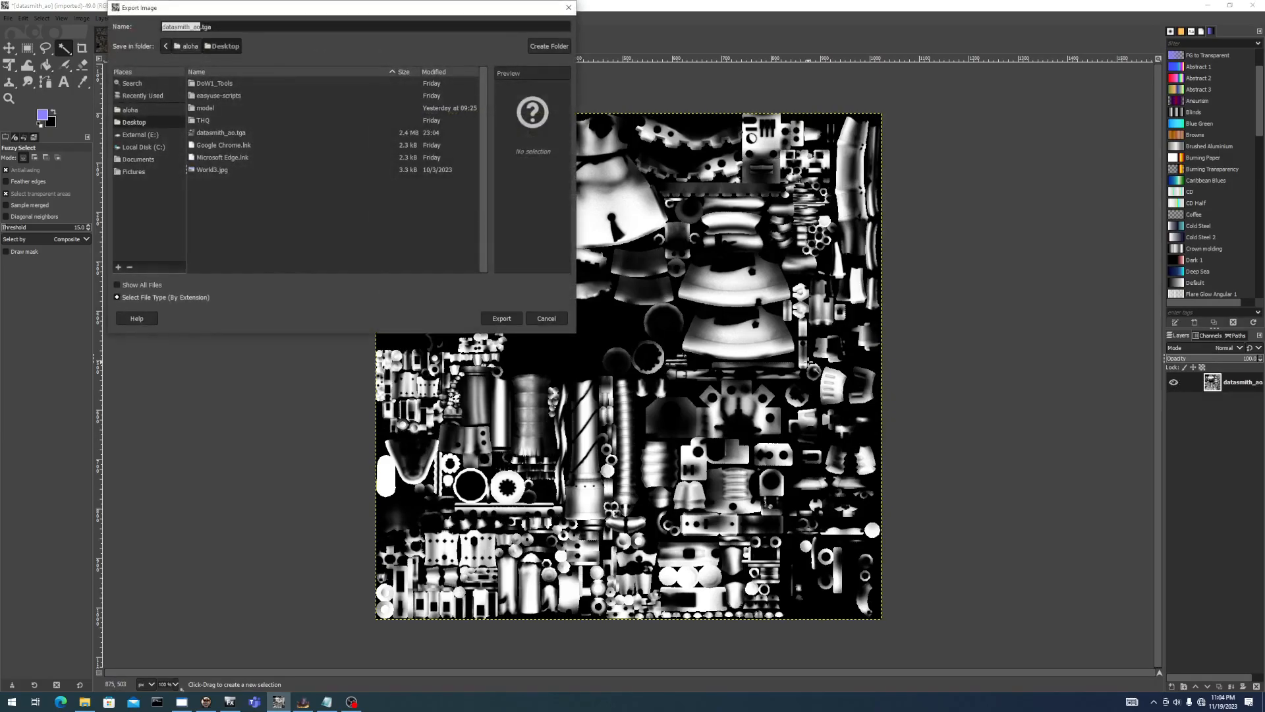
{"action": "key", "text": "Return"}
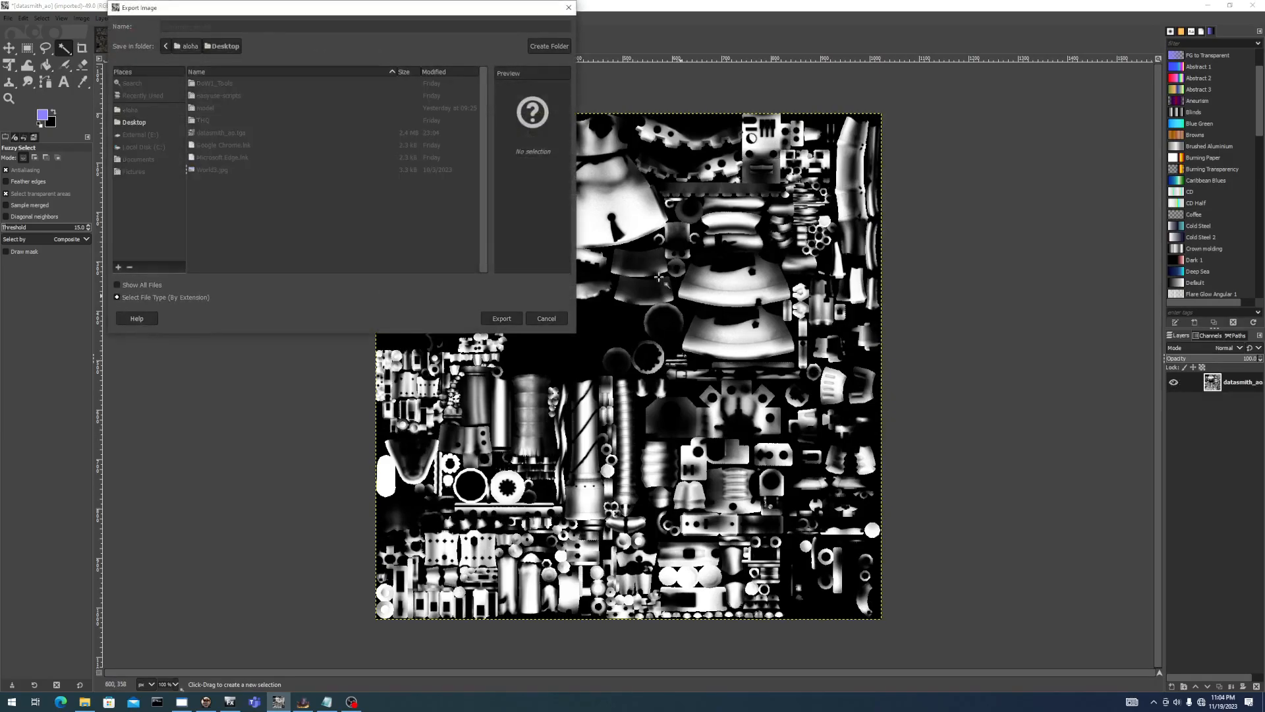
{"action": "key", "text": "Escape"}
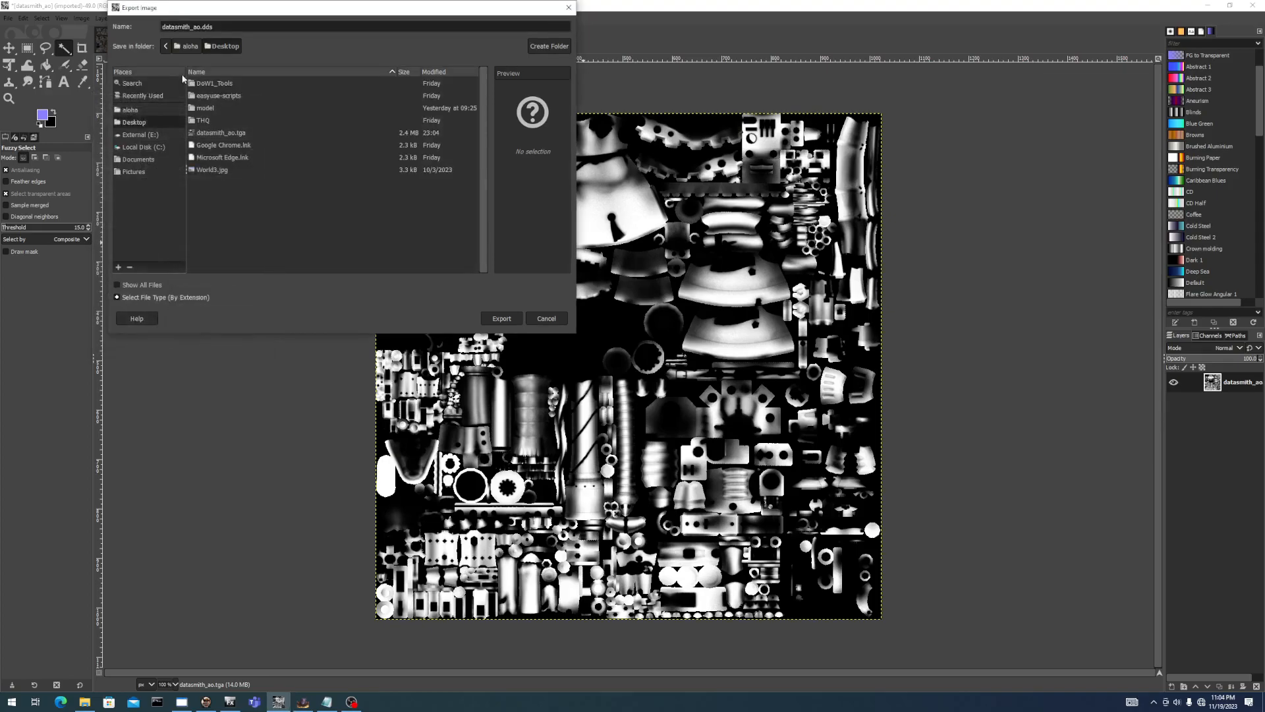
{"action": "left_click", "coordinate": [145, 96]}
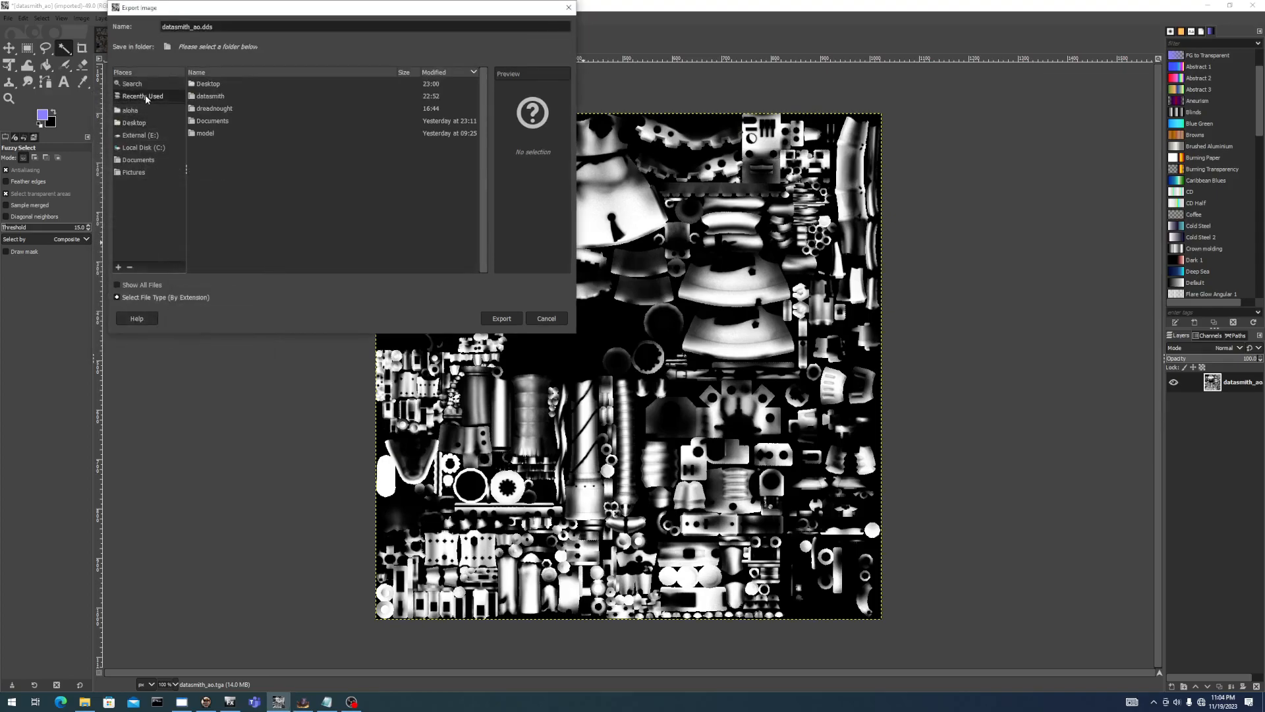
{"action": "double_click", "coordinate": [216, 97]}
{"action": "left_click", "coordinate": [244, 97]}
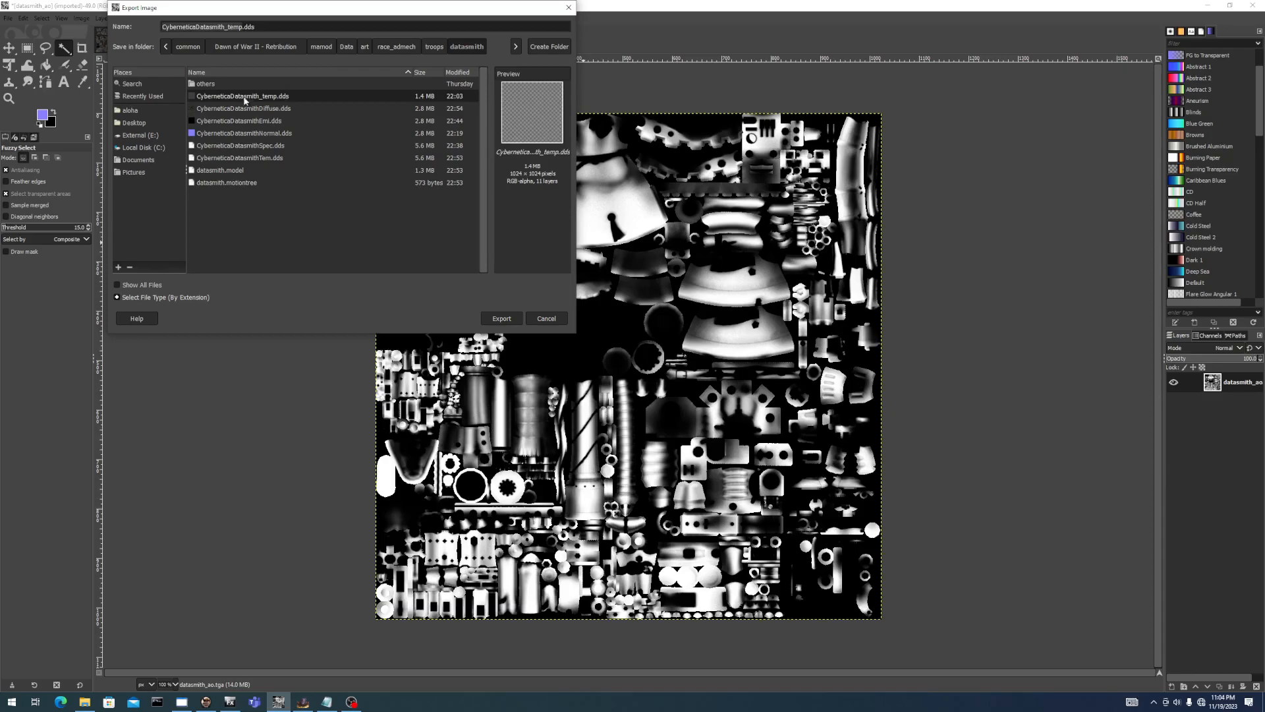
Rename the export file to CyberneticaDatasmith_ocl.dds and export it with BC1 / DXT1 compression and generated mipmaps.
{"action": "left_click", "coordinate": [244, 27]}
{"action": "double_click", "coordinate": [240, 26]}
{"action": "type", "text": "Aao"}
{"action": "key", "text": "Return"}
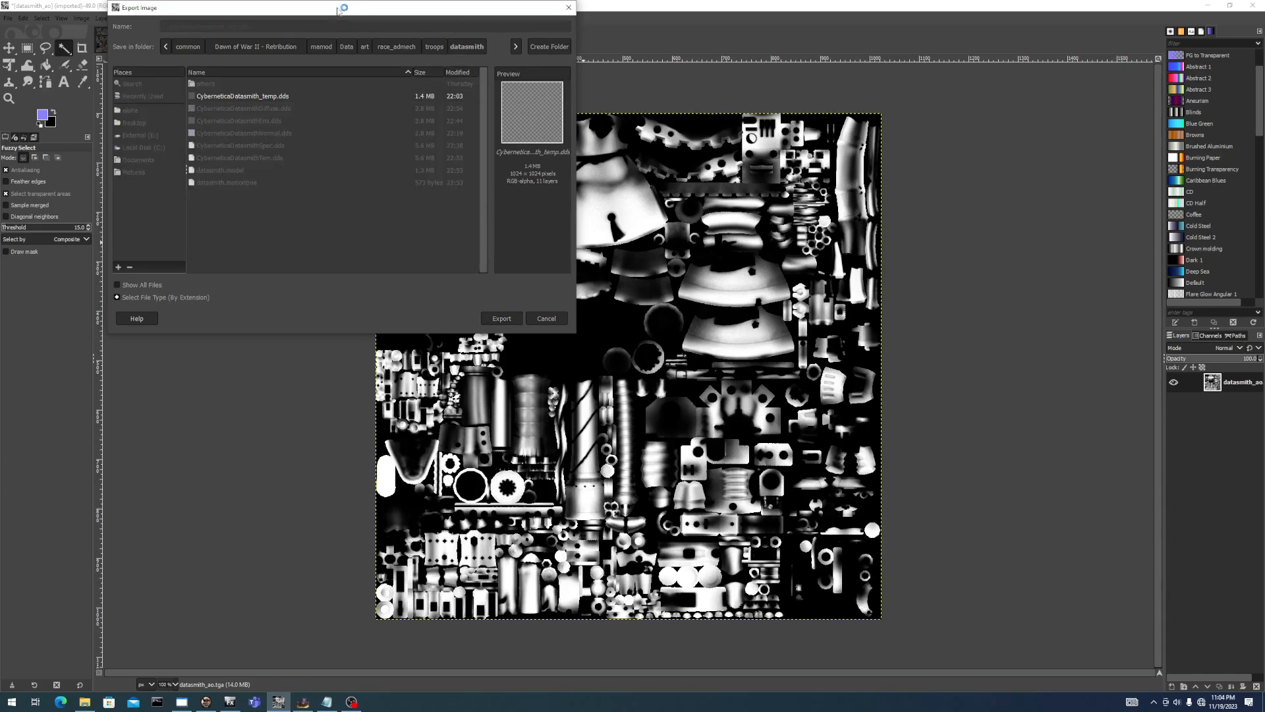
{"action": "left_click", "coordinate": [203, 132]}
{"action": "left_click", "coordinate": [176, 159]}
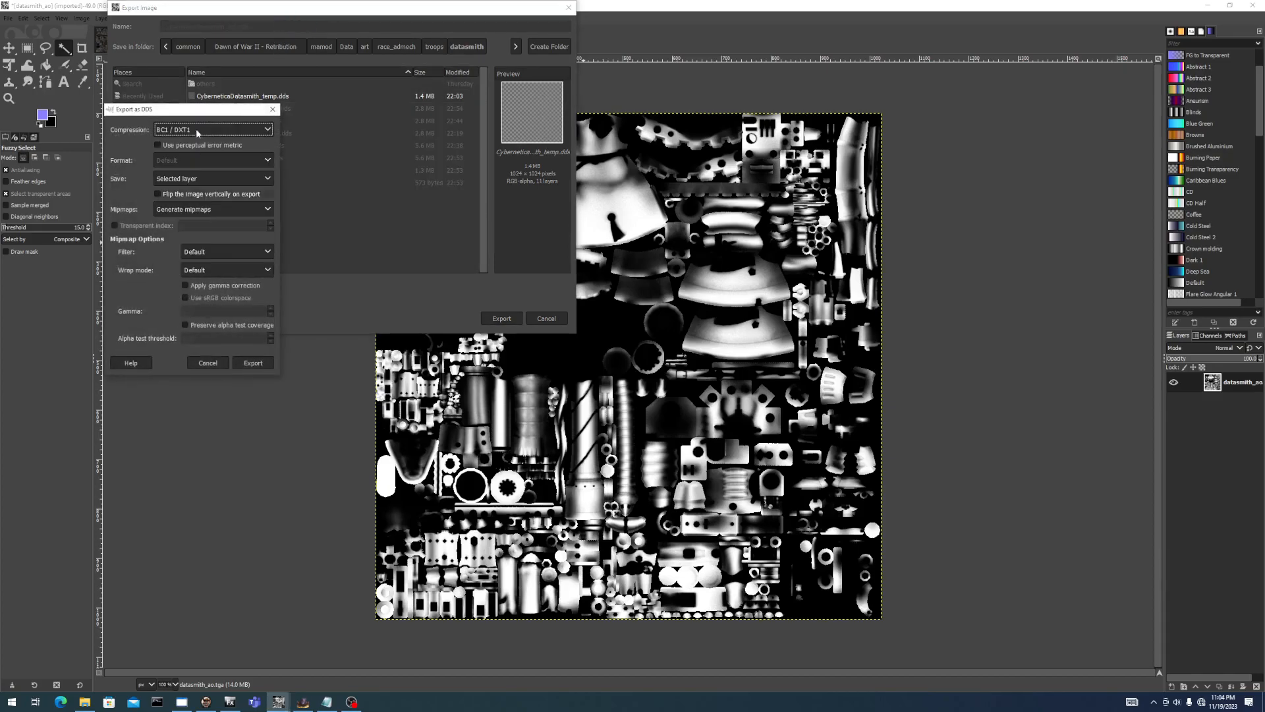
{"action": "left_click", "coordinate": [248, 364]}
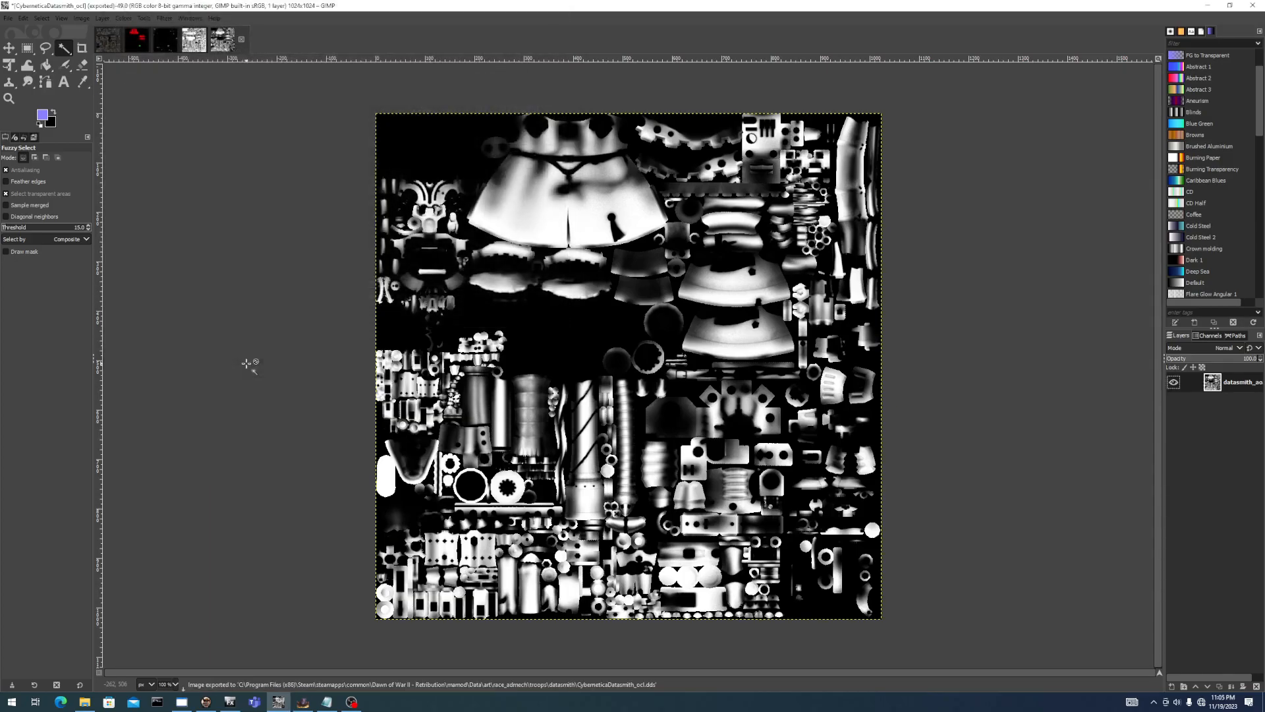
Switch to Model Editor and set the datasmith material's occlusionTex to art\race_admech\troops\datasmith\CyberneticaDatasmith_ocl.
{"action": "key", "text": "alt+Tab"}
{"action": "key", "text": "alt+Tab"}
{"action": "key", "text": "alt+Tab"}
{"action": "left_click", "coordinate": [536, 289]}
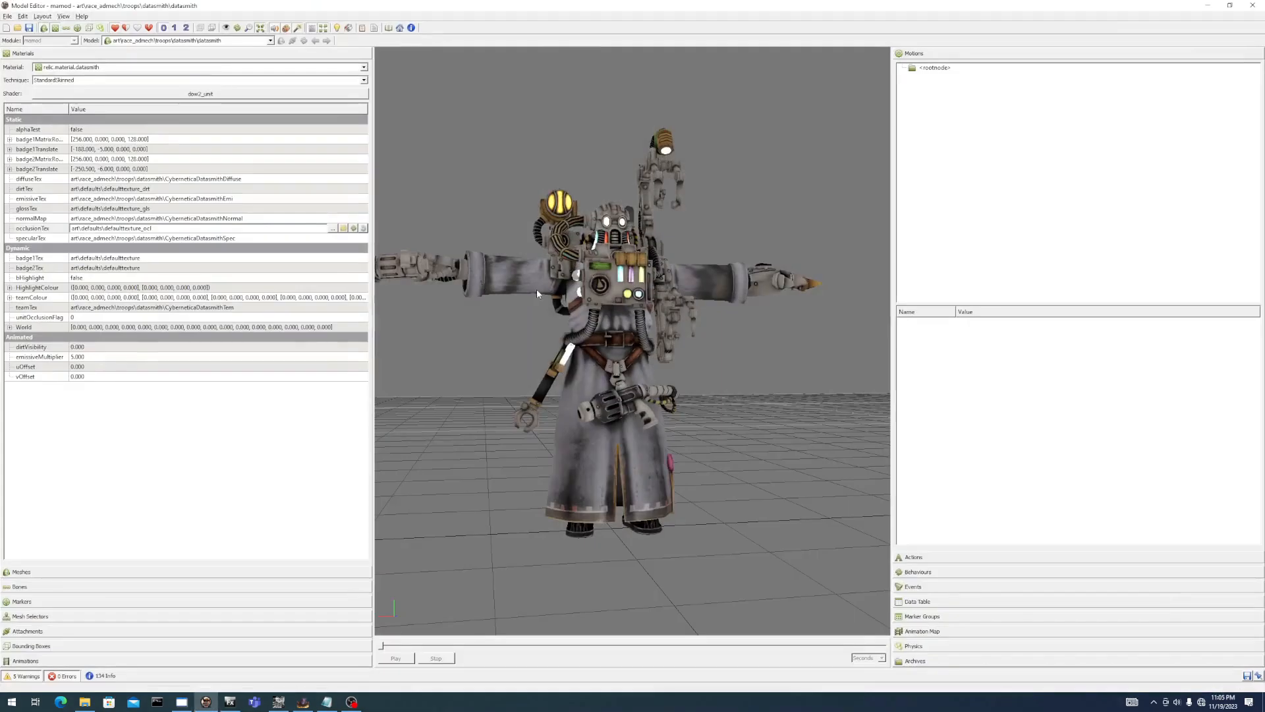
{"action": "left_click", "coordinate": [269, 239]}
{"action": "key", "text": "ctrl+c"}
{"action": "left_click", "coordinate": [250, 228]}
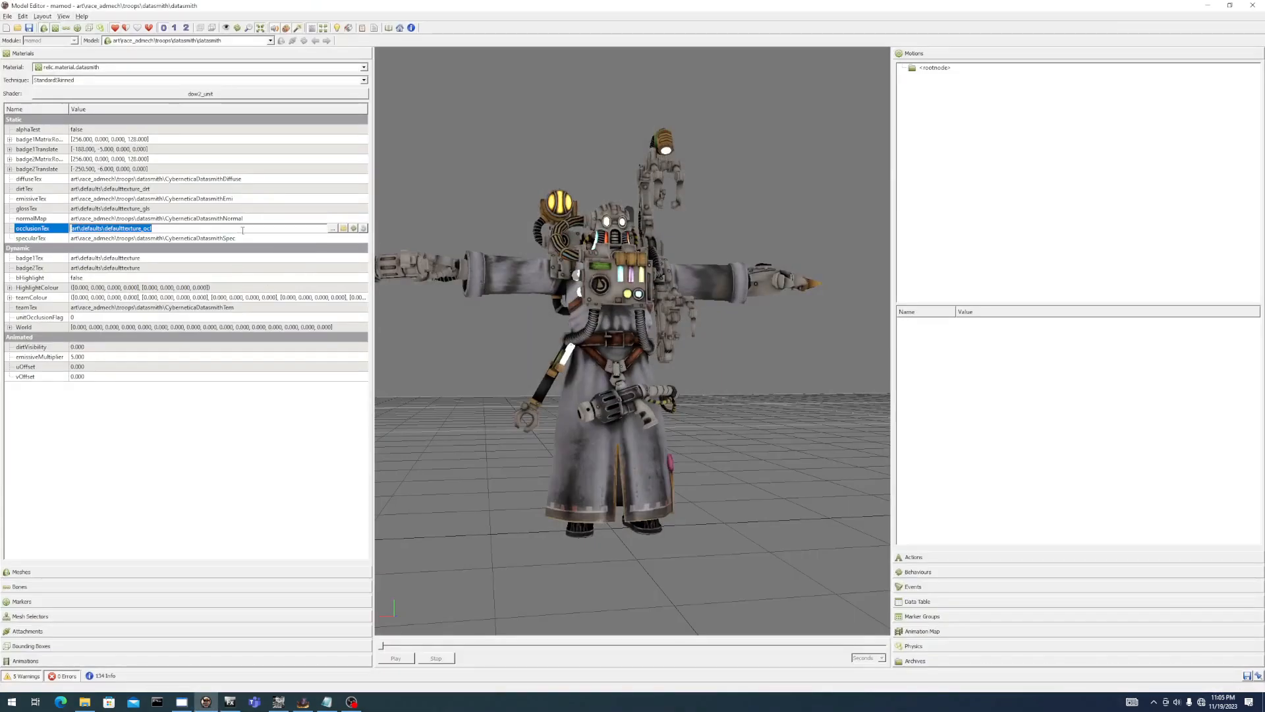
{"action": "key", "text": "ctrl+v"}
{"action": "left_click", "coordinate": [333, 228]}
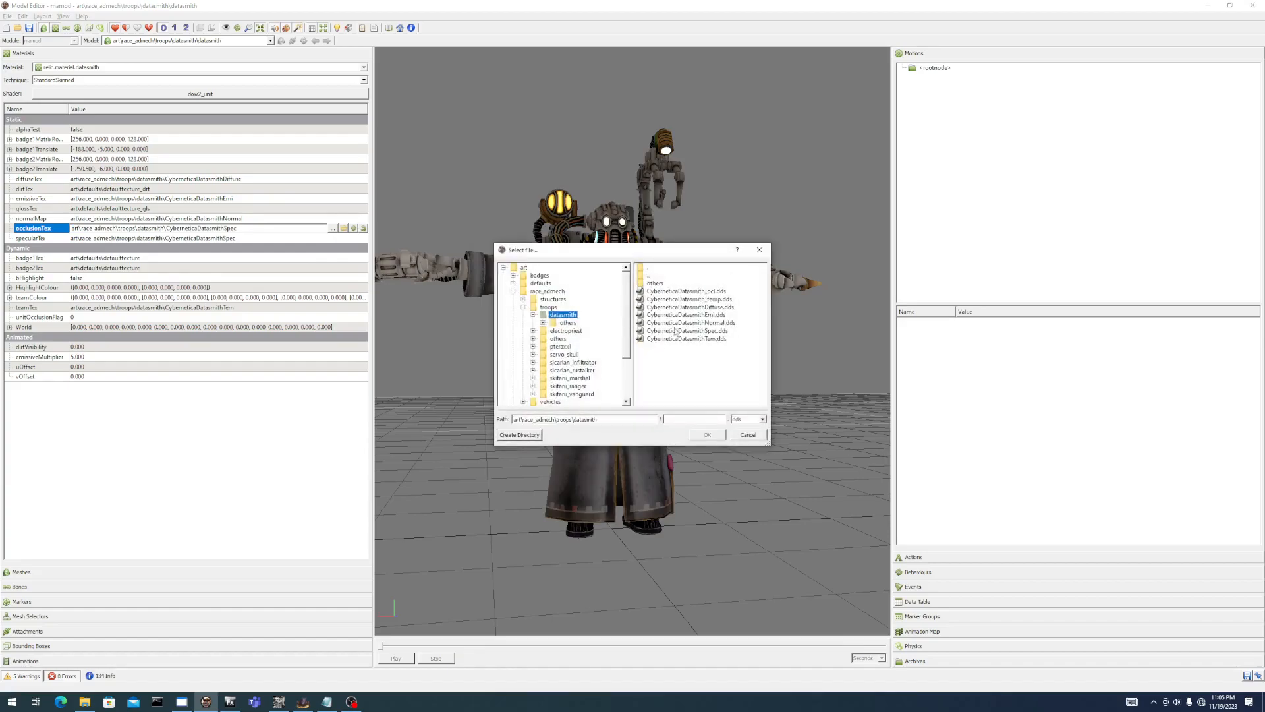
{"action": "double_click", "coordinate": [707, 291]}
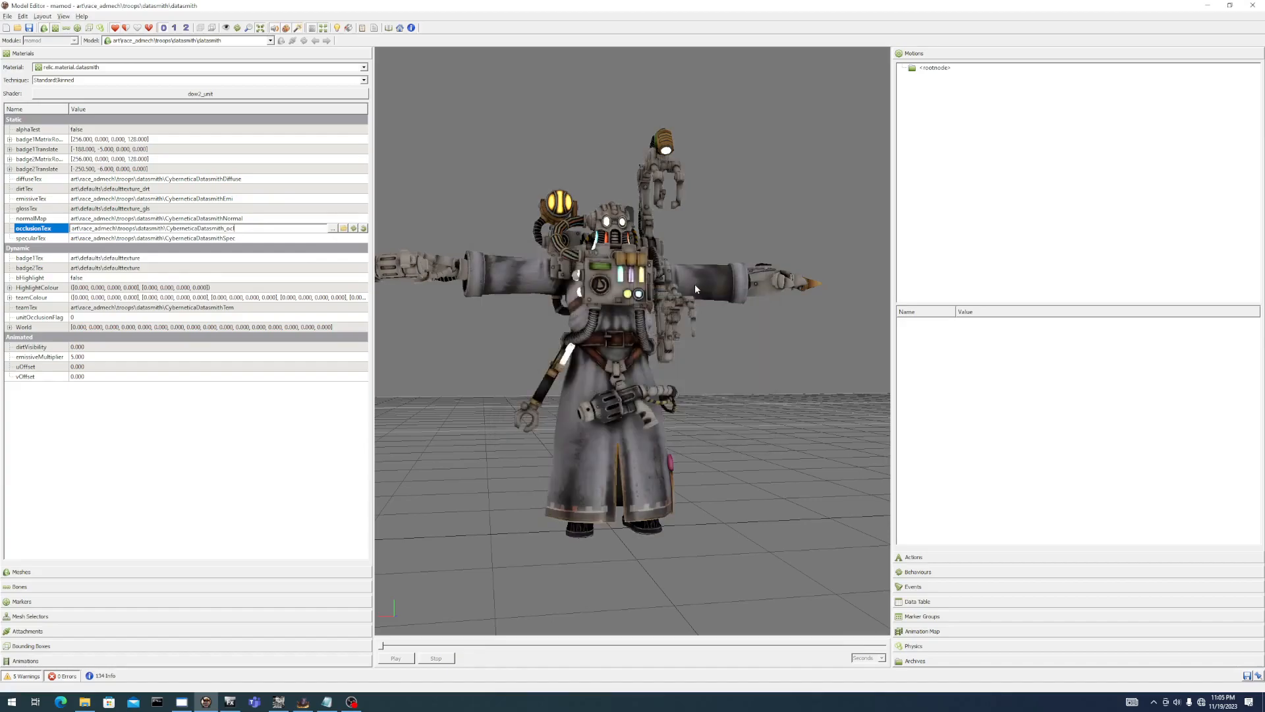
{"action": "left_click", "coordinate": [610, 359]}
Switch to FX Editor, close it and relaunch it to reload the datasmith model.
{"action": "key", "text": "alt+Tab"}
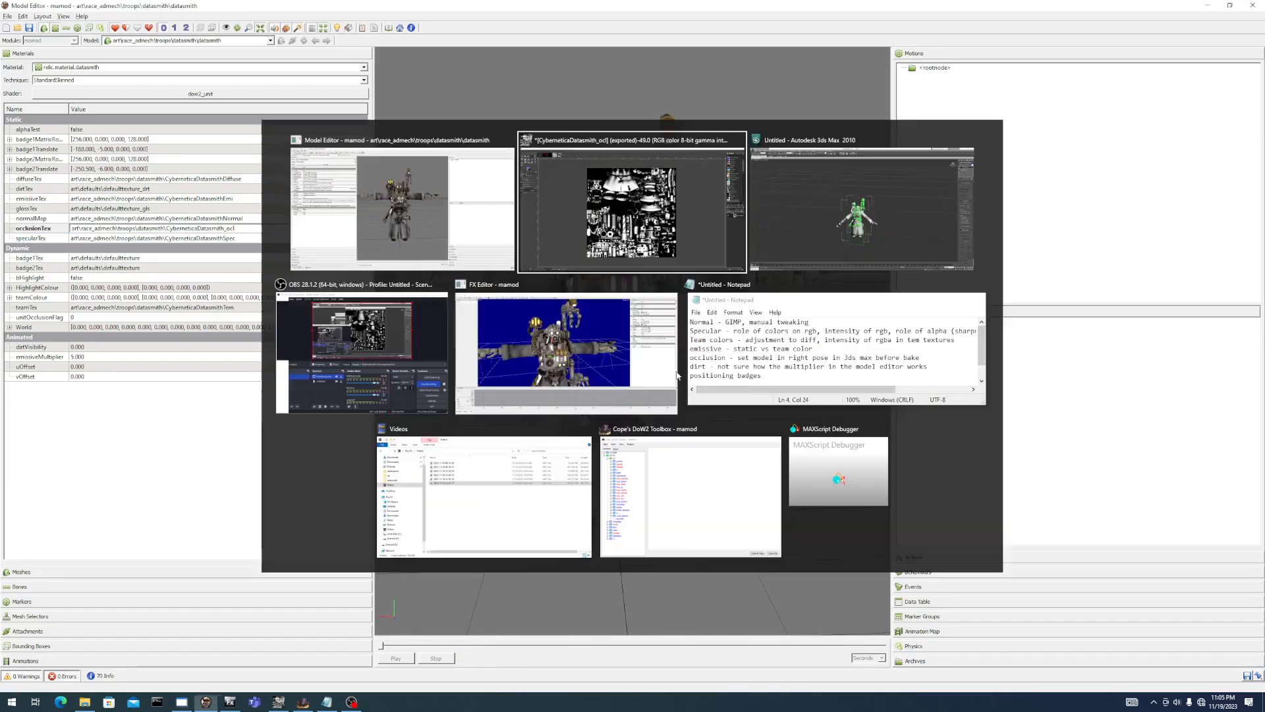
{"action": "left_click", "coordinate": [587, 349]}
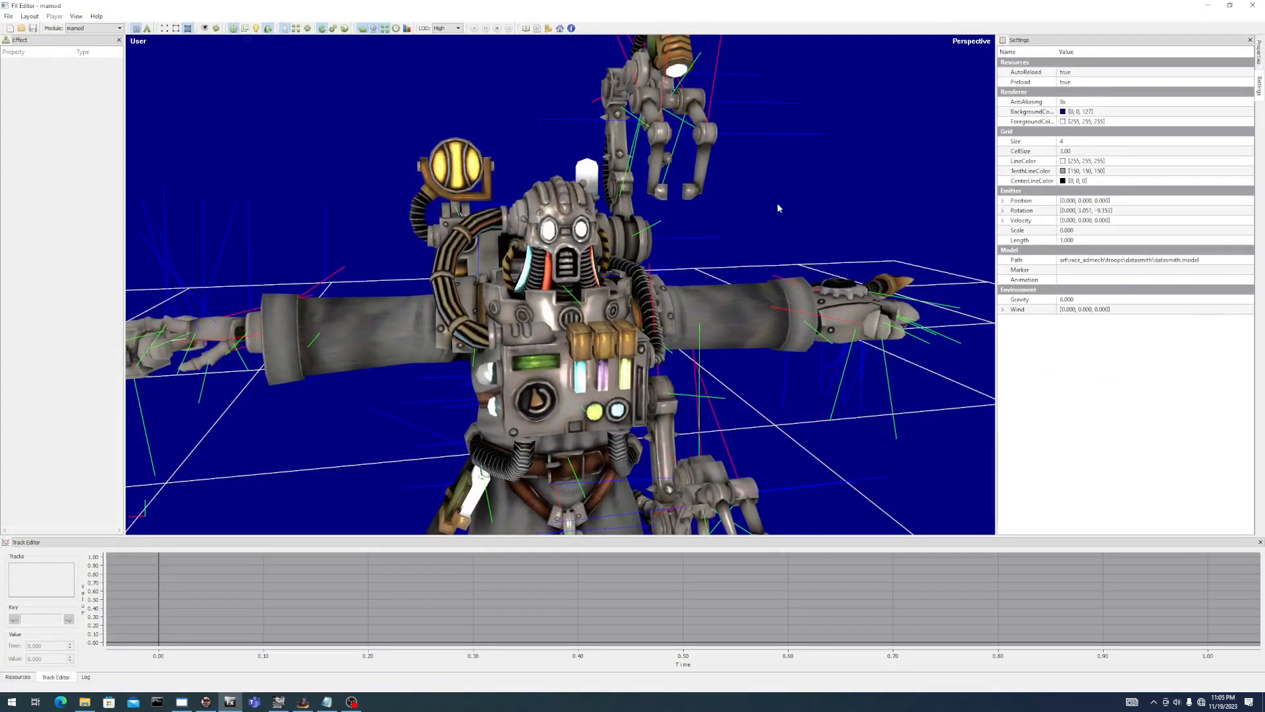
{"action": "left_click", "coordinate": [1253, 5]}
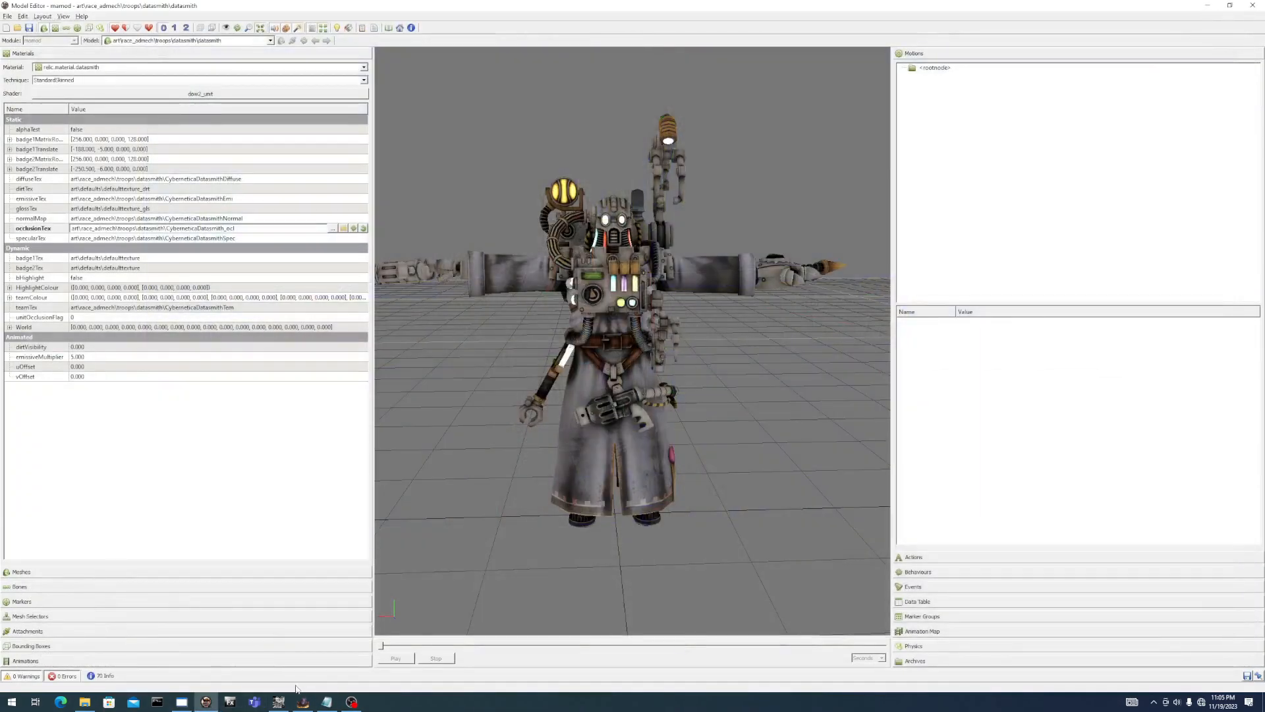
{"action": "left_click", "coordinate": [230, 702]}
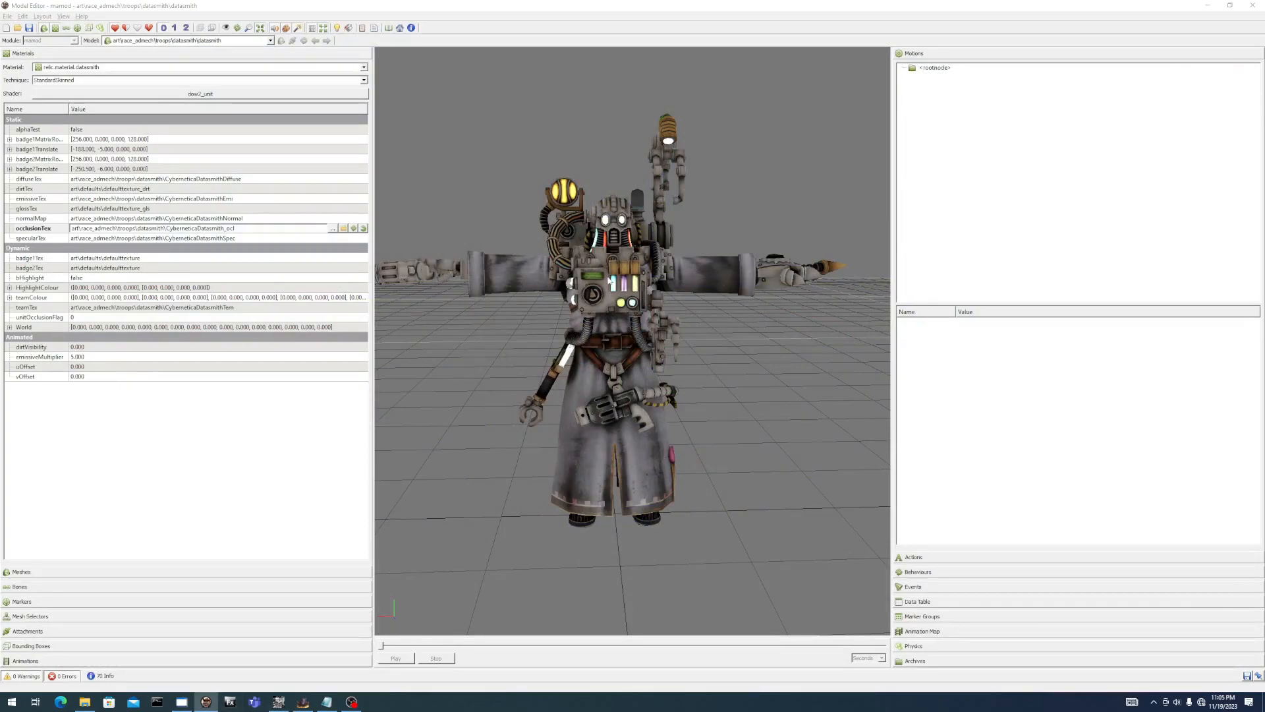
Examine the occlusion shading on the model's robe, sleeves and metal parts in FX Editor, comparing it with the occlusion map in GIMP.
{"action": "scroll", "coordinate": [619, 264], "scroll_direction": "up", "scroll_amount": 10}
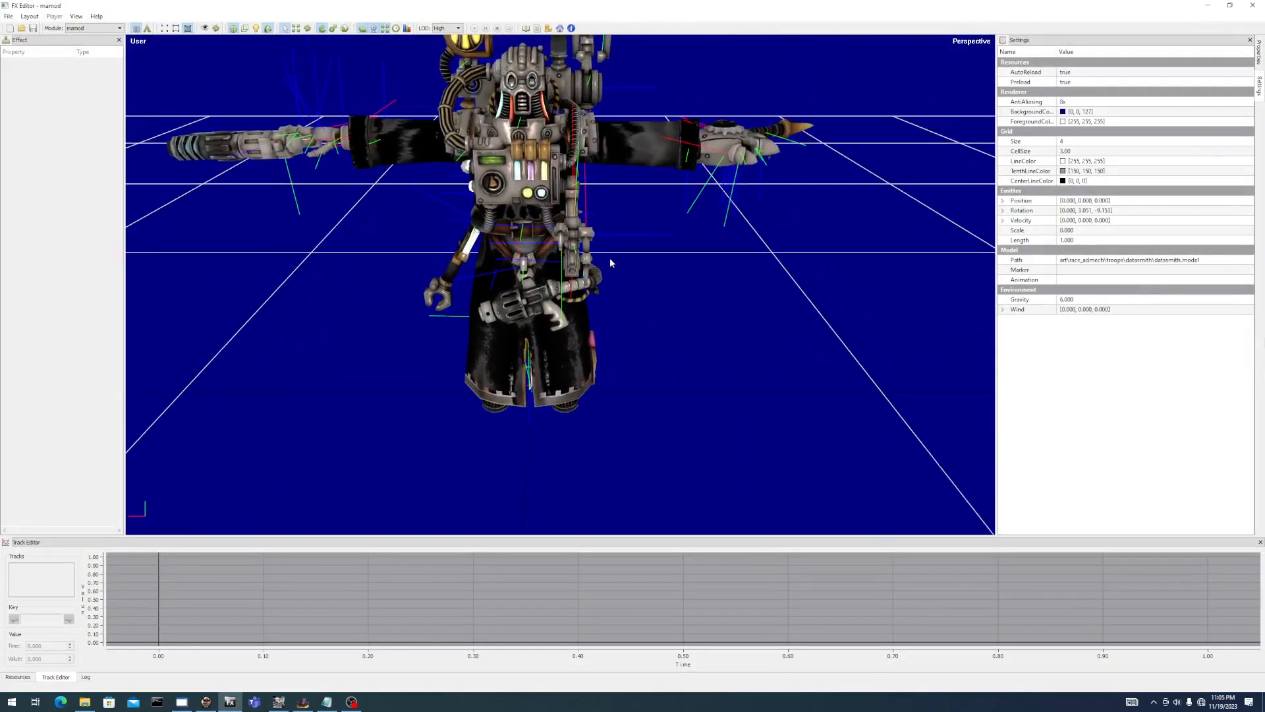
{"action": "middle_click_drag", "start_coordinate": [619, 267], "coordinate": [667, 257]}
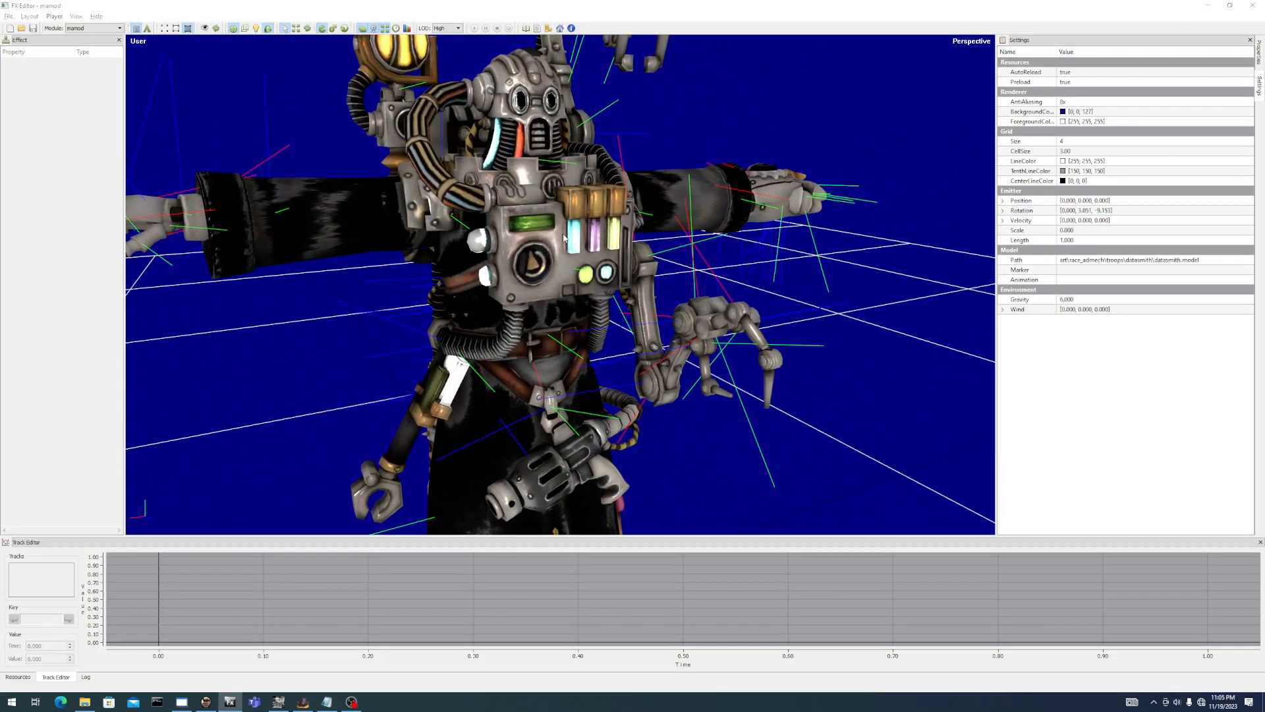
{"action": "key", "text": "alt+Tab"}
{"action": "key", "text": "alt+Tab"}
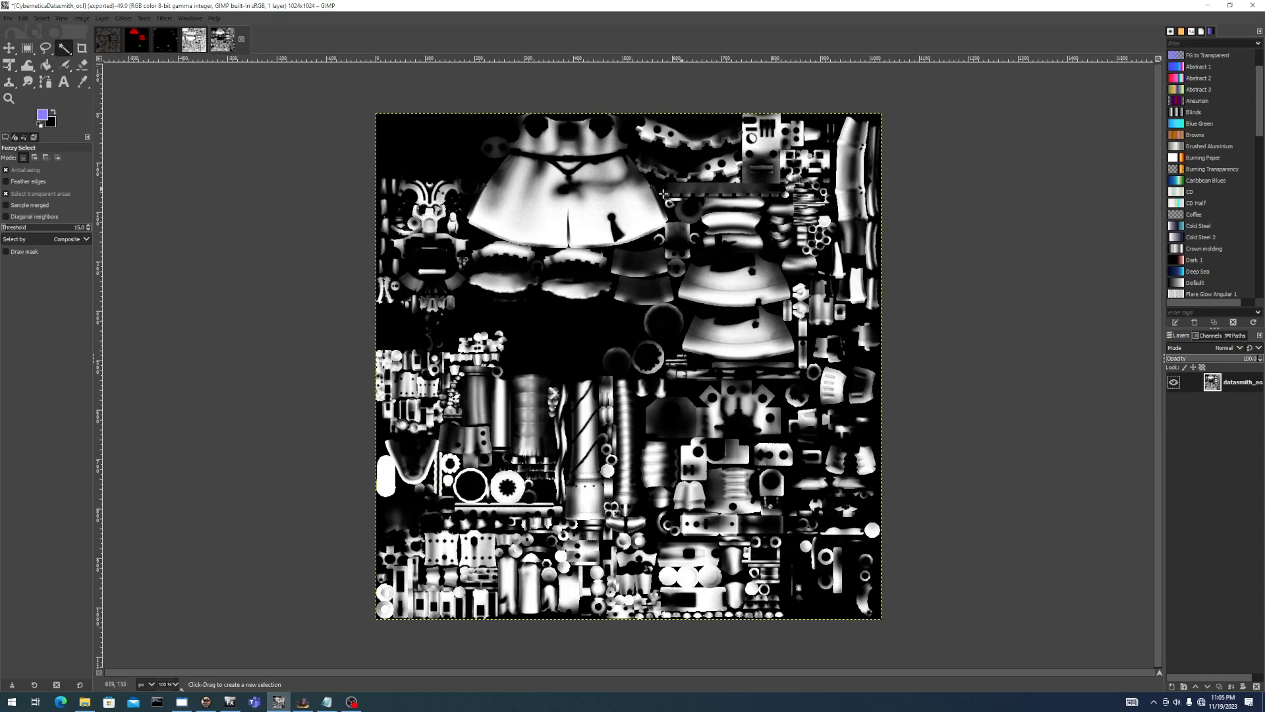
{"action": "key", "text": "alt+Tab"}
{"action": "middle_click_drag", "start_coordinate": [535, 285], "coordinate": [564, 318]}
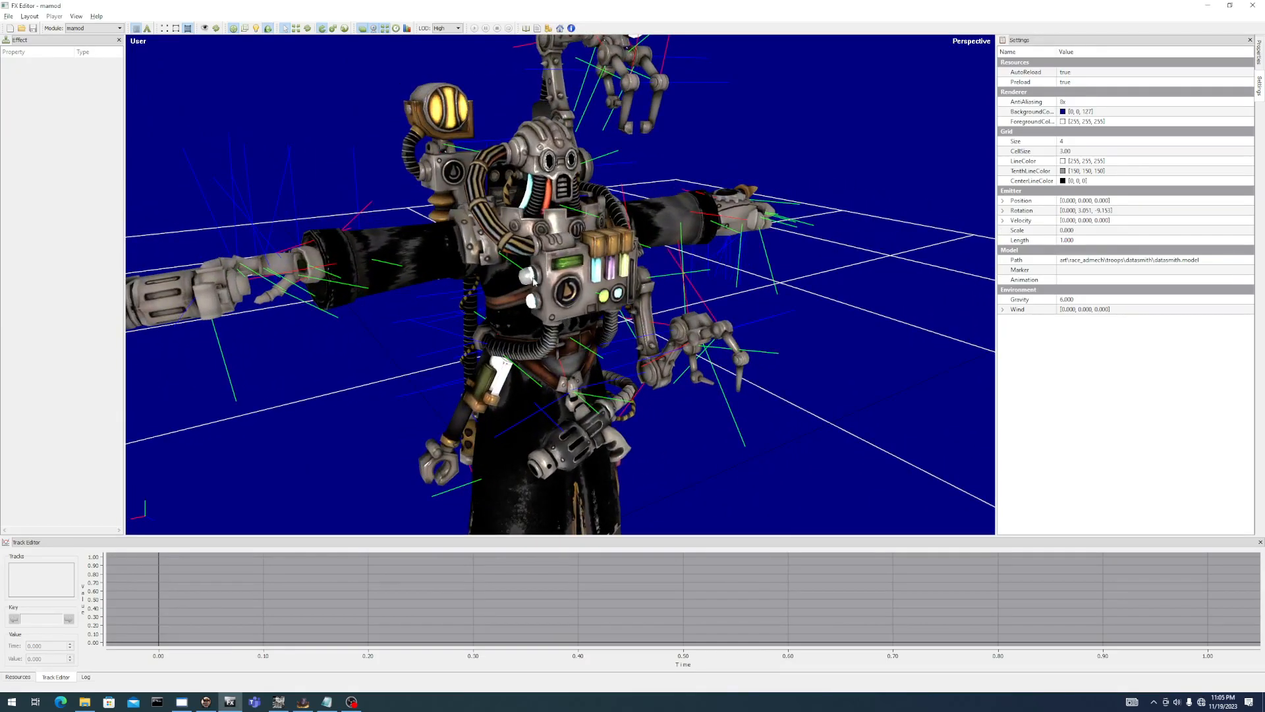
{"action": "scroll", "coordinate": [594, 256], "scroll_direction": "up", "scroll_amount": 4}
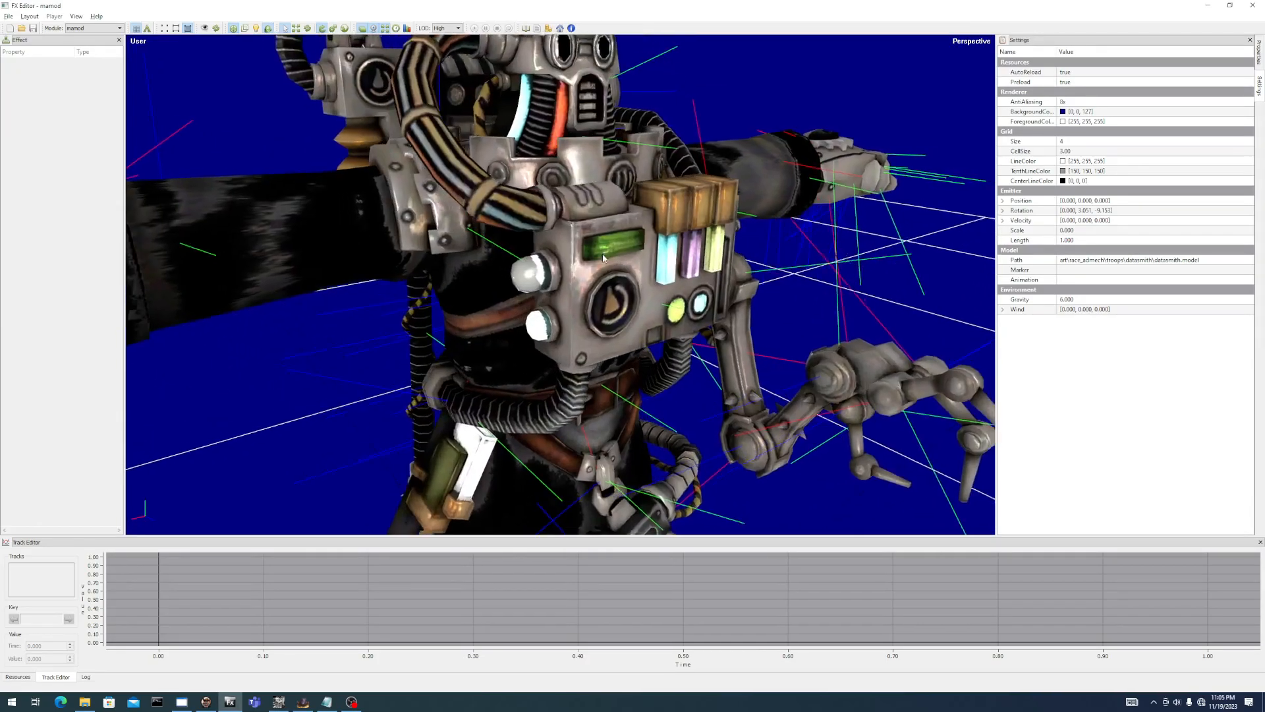
{"action": "middle_click_drag", "start_coordinate": [637, 245], "coordinate": [521, 212]}
{"action": "scroll", "coordinate": [532, 199], "scroll_direction": "down", "scroll_amount": 3}
{"action": "scroll", "coordinate": [544, 223], "scroll_direction": "down", "scroll_amount": 2}
{"action": "scroll", "coordinate": [545, 223], "scroll_direction": "down", "scroll_amount": 2}
{"action": "scroll", "coordinate": [520, 212], "scroll_direction": "down", "scroll_amount": 2}
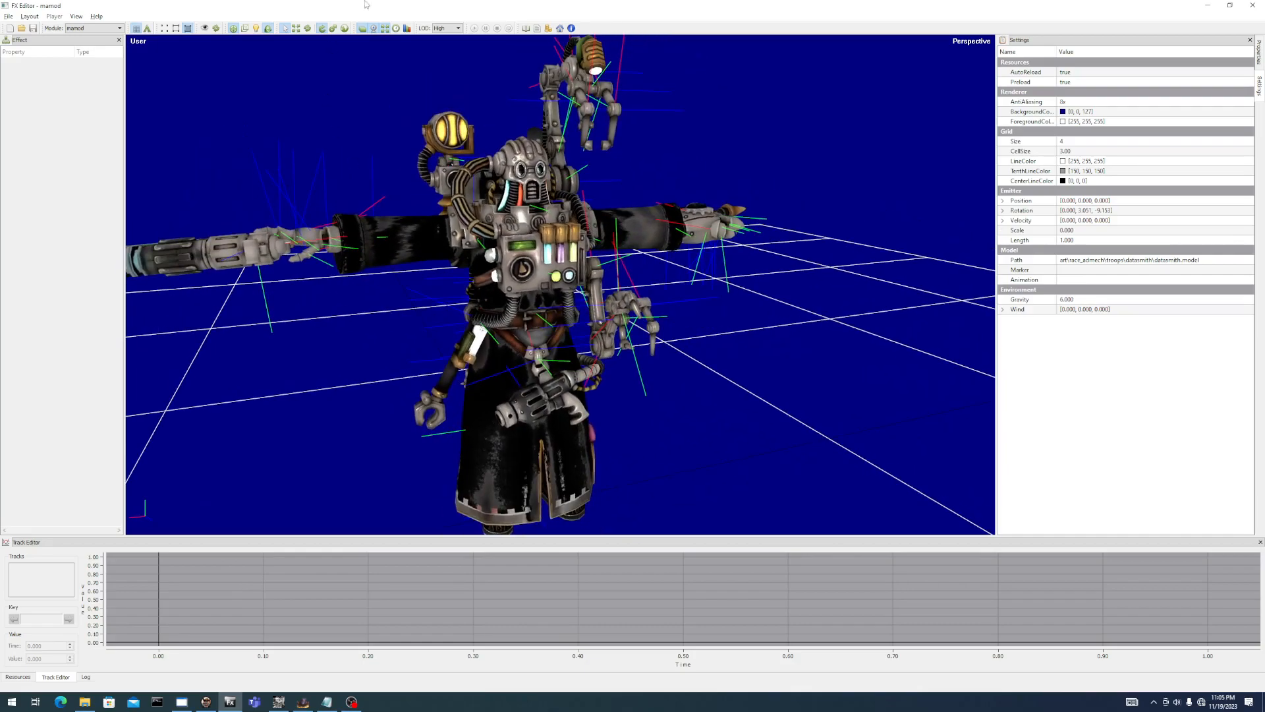
{"action": "middle_click_drag", "start_coordinate": [425, 242], "coordinate": [407, 247]}
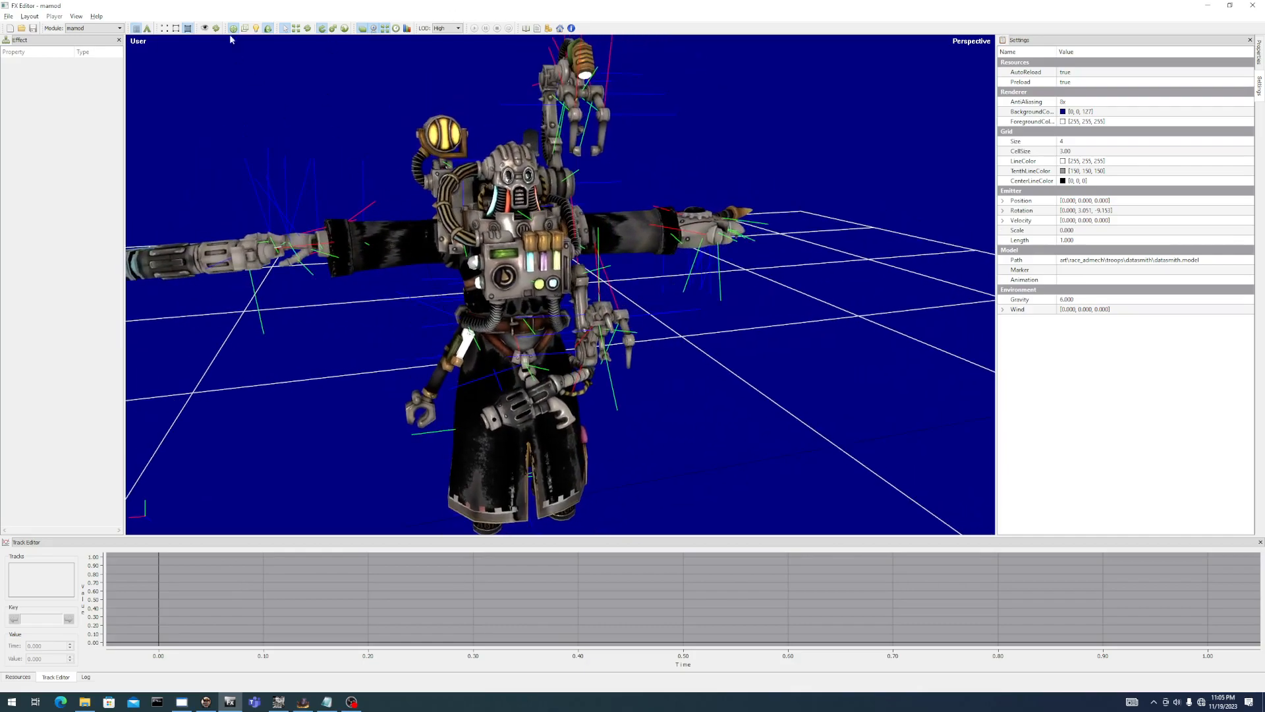
{"action": "middle_click_drag", "start_coordinate": [619, 234], "coordinate": [580, 244]}
{"action": "scroll", "coordinate": [499, 210], "scroll_direction": "up", "scroll_amount": 3}
{"action": "scroll", "coordinate": [499, 210], "scroll_direction": "down", "scroll_amount": 2}
{"action": "middle_click_drag", "start_coordinate": [499, 210], "coordinate": [571, 170]}
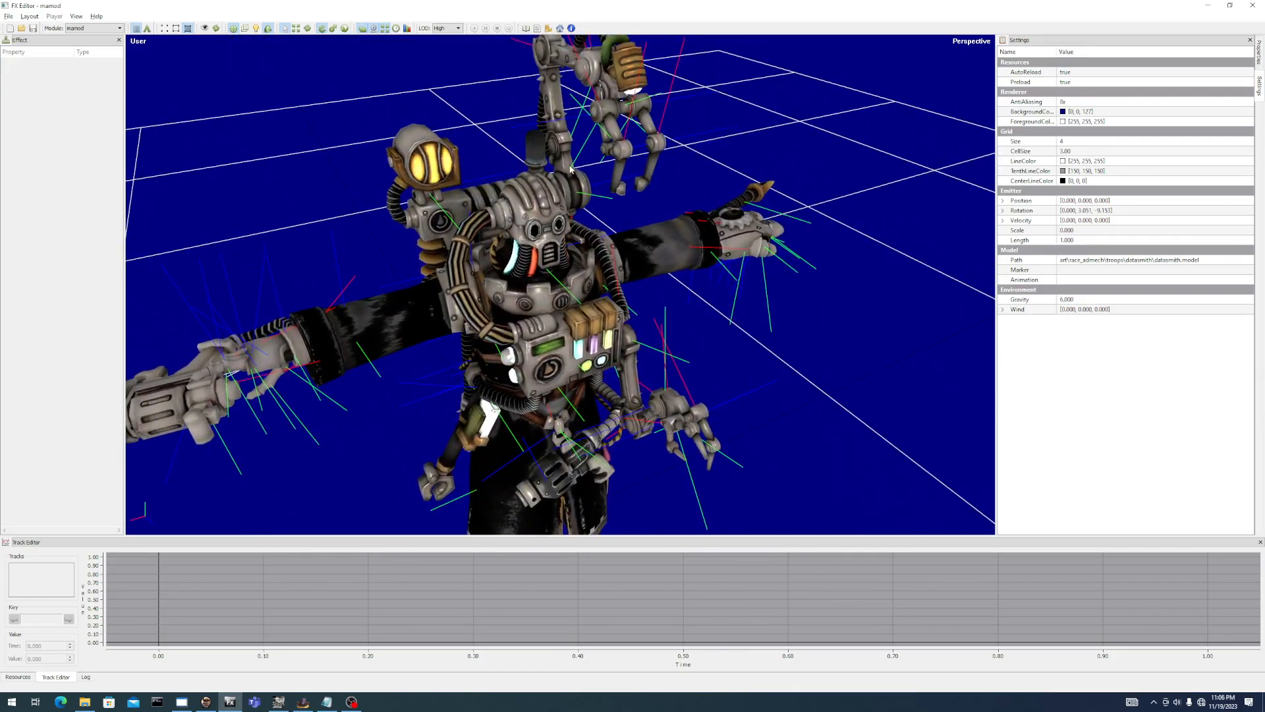
{"action": "middle_click_drag", "start_coordinate": [400, 319], "coordinate": [508, 336]}
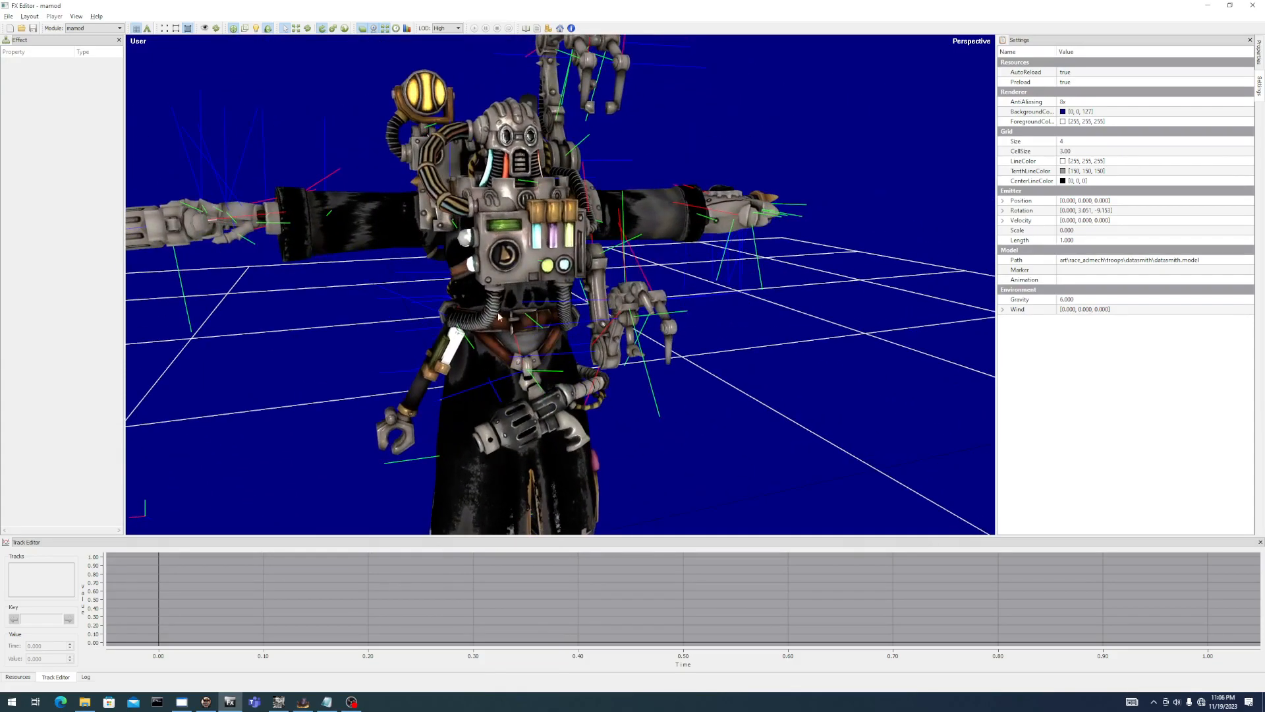
{"action": "scroll", "coordinate": [503, 143], "scroll_direction": "up", "scroll_amount": 2}
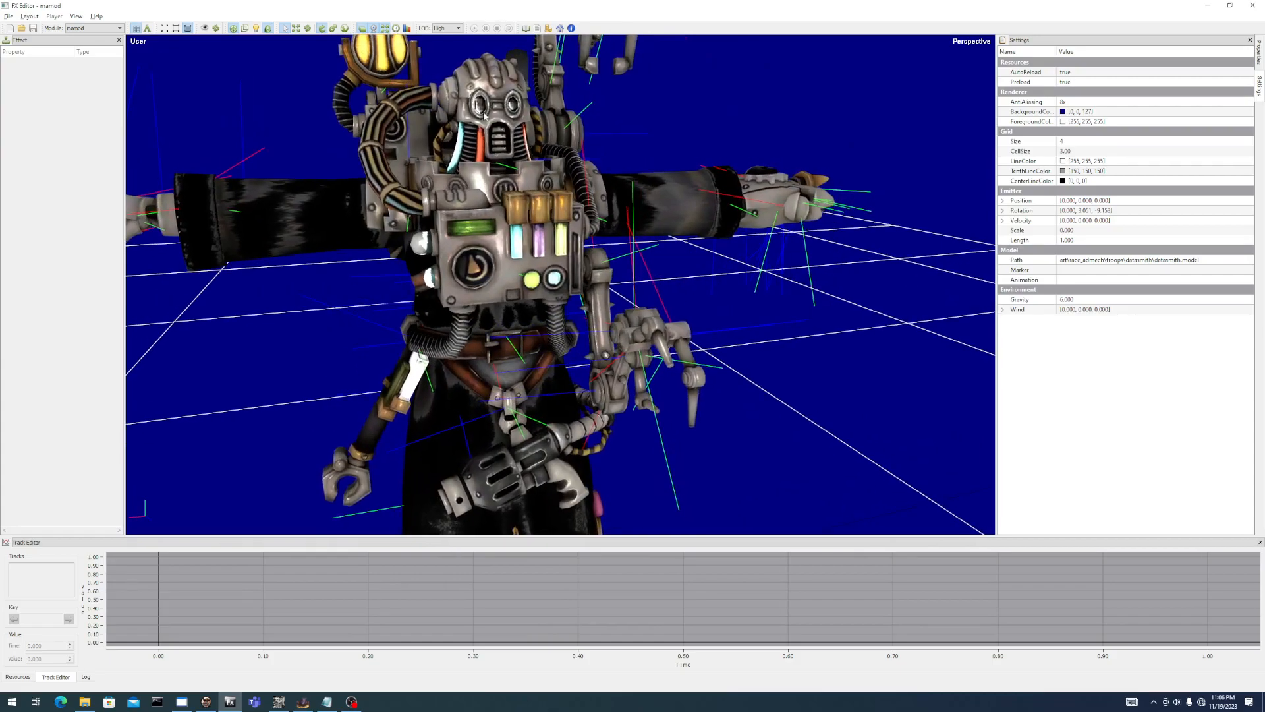
{"action": "scroll", "coordinate": [512, 166], "scroll_direction": "down", "scroll_amount": 2}
{"action": "middle_click_drag", "start_coordinate": [555, 212], "coordinate": [528, 220]}
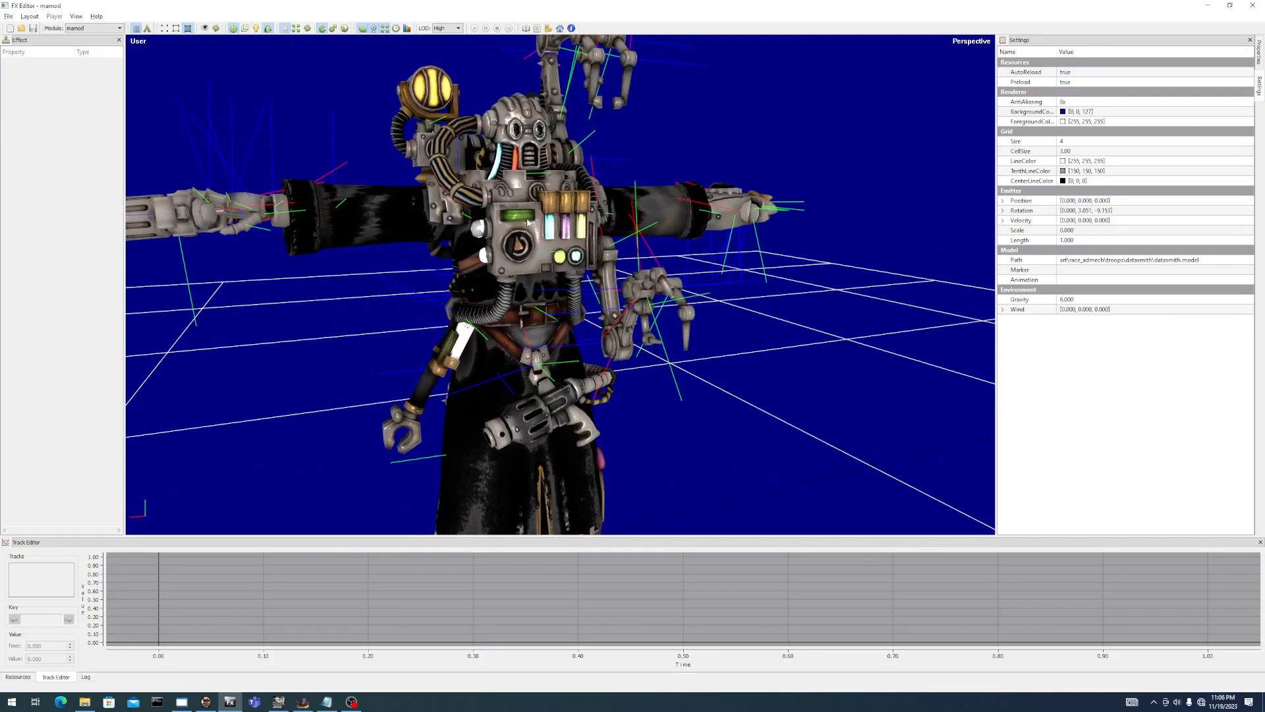
Check the model in Model Editor, and return to 3ds Max to view the character's pose used for the bake.
{"action": "key", "text": "alt+Tab"}
{"action": "key", "text": "alt+Tab"}
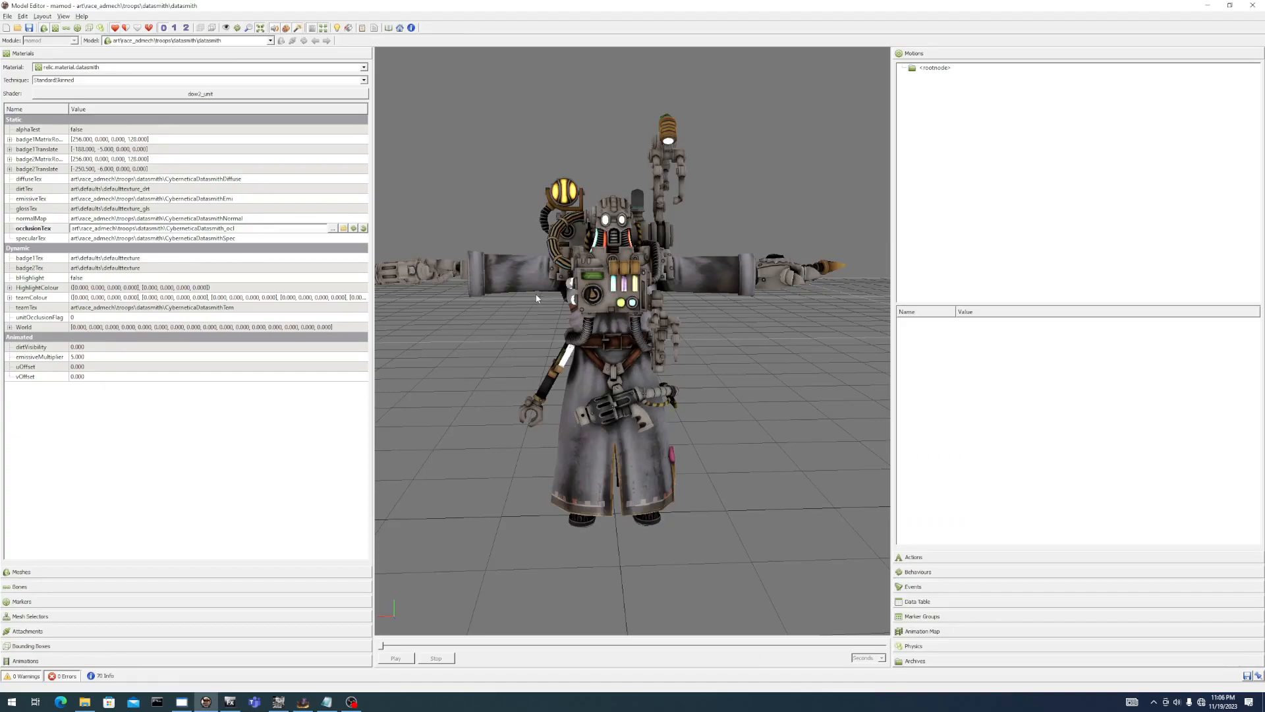
{"action": "key", "text": "alt+Tab"}
{"action": "key", "text": "alt+Tab"}
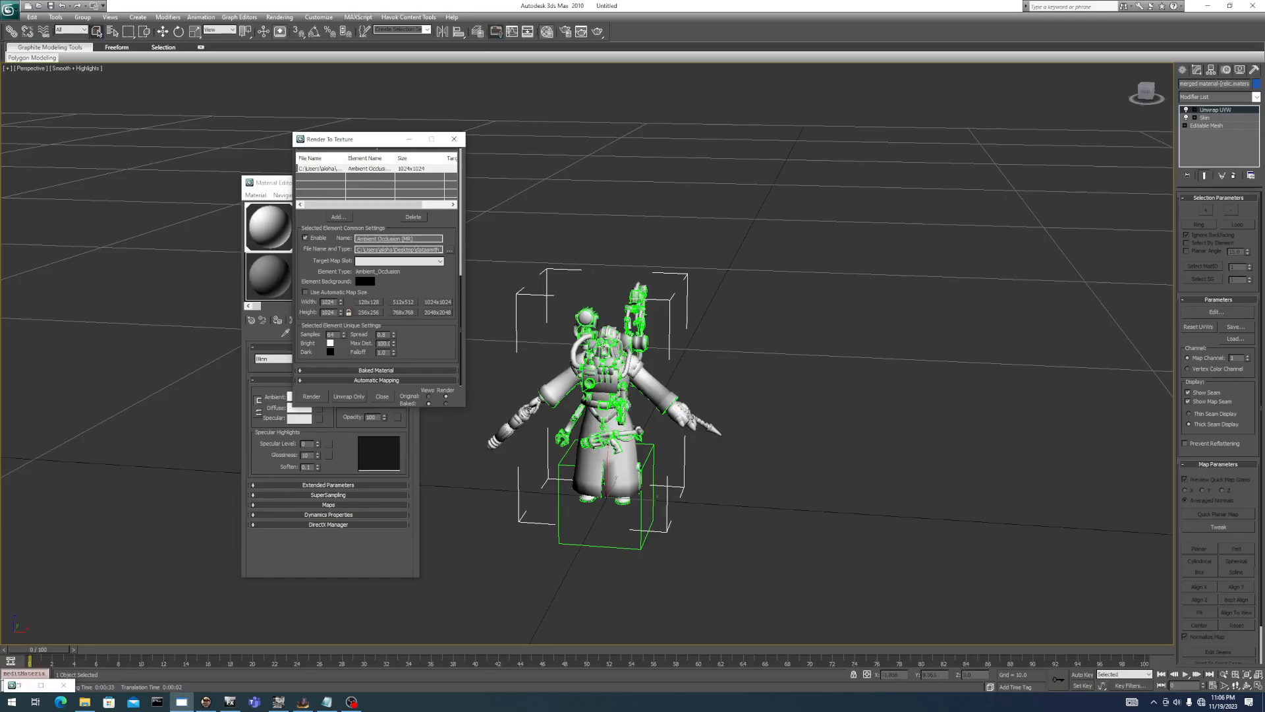
{"action": "mouse_move", "coordinate": [352, 703]}
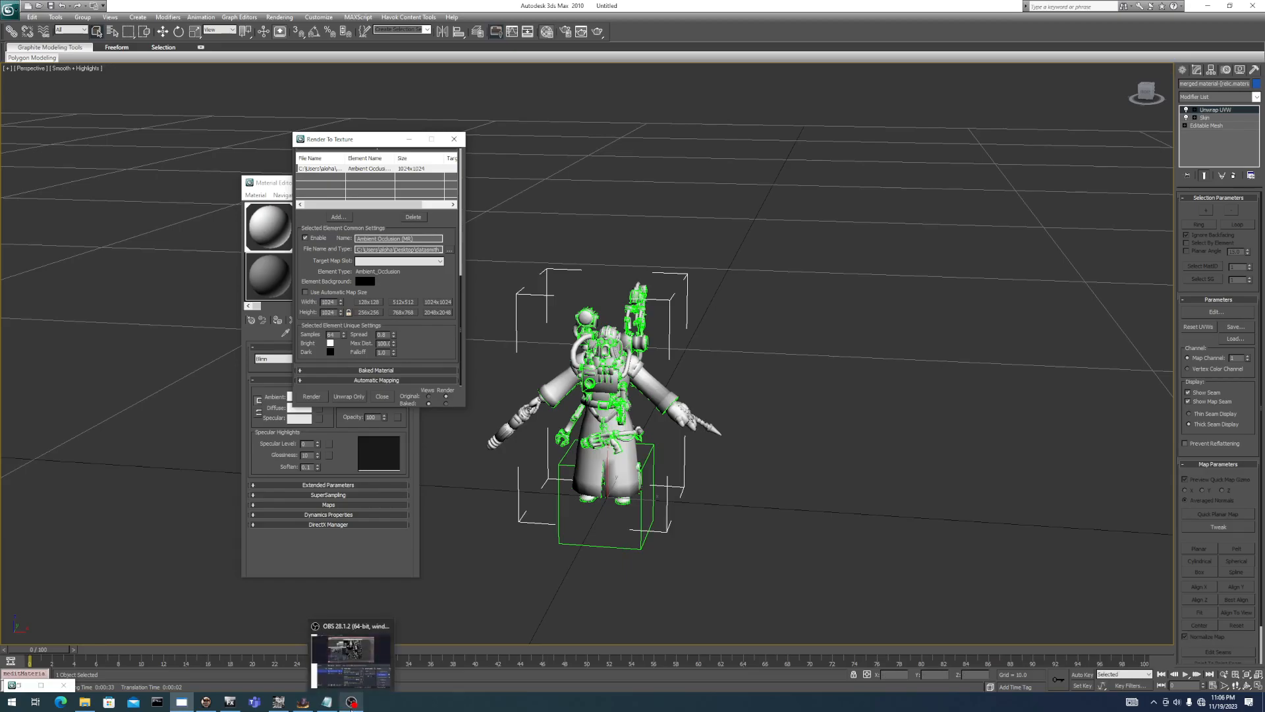